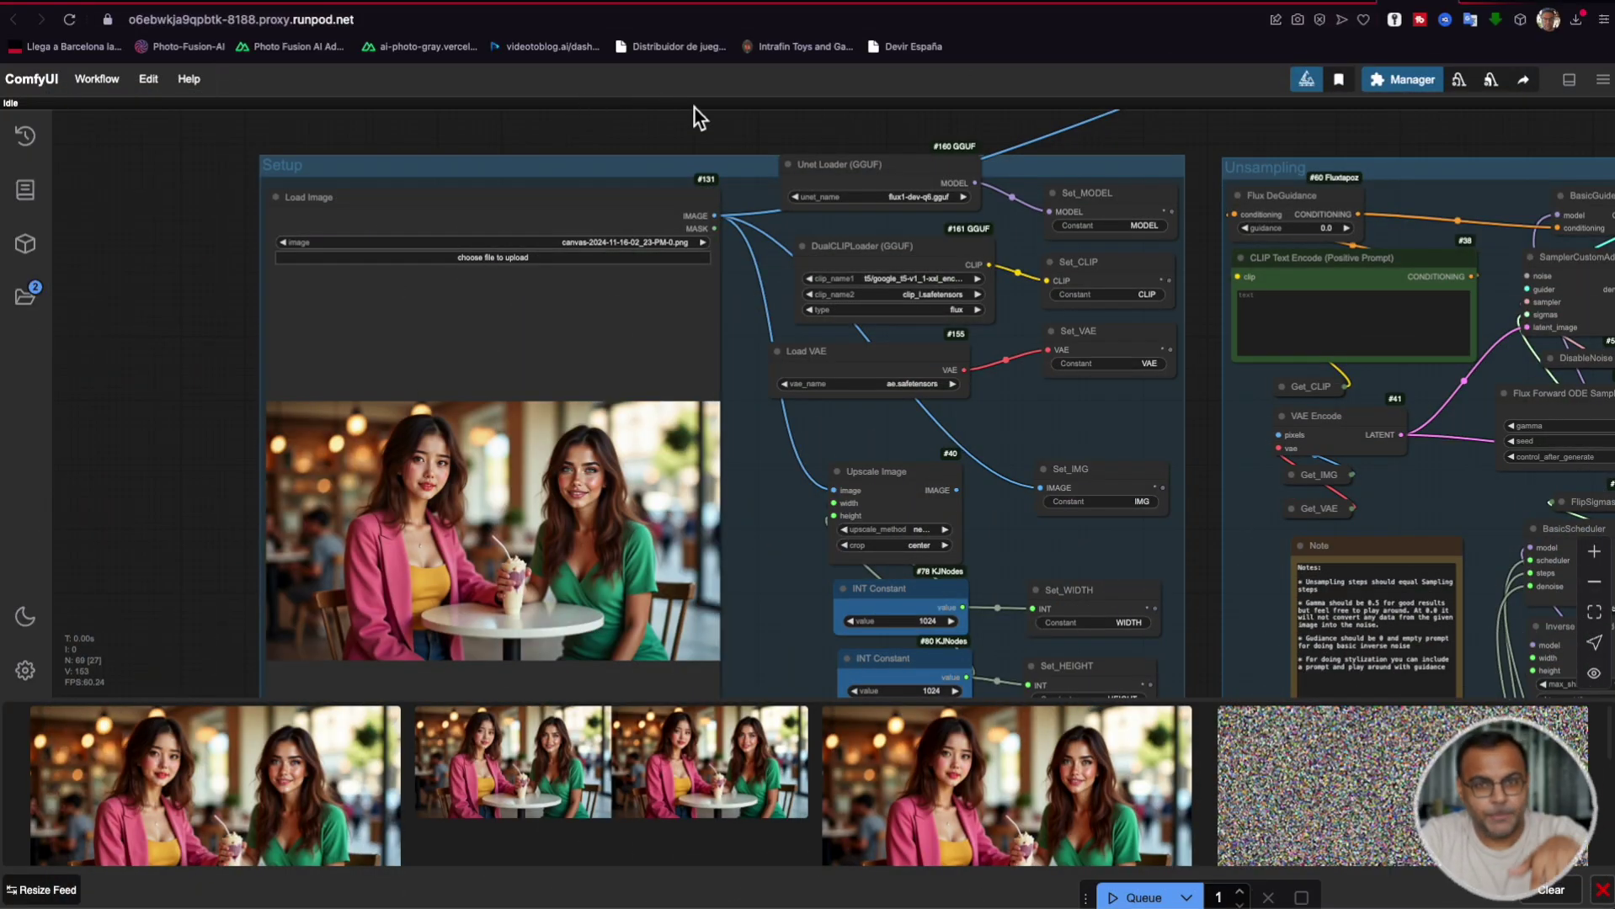
scroll(678, 353, "right", 2)
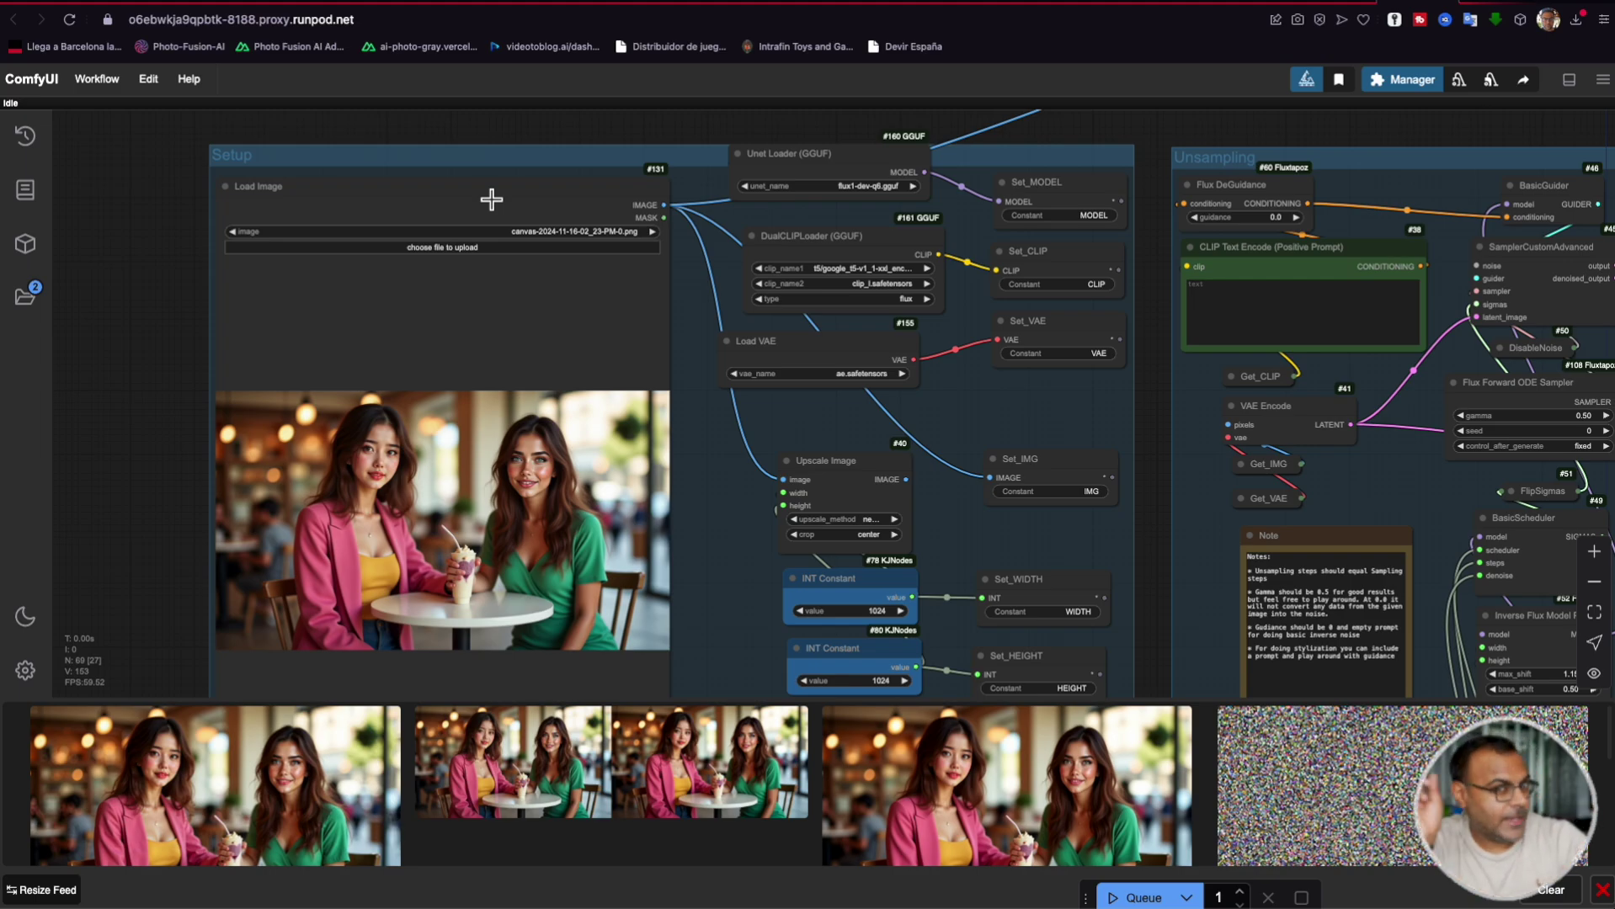
scroll(413, 619, "up", 5)
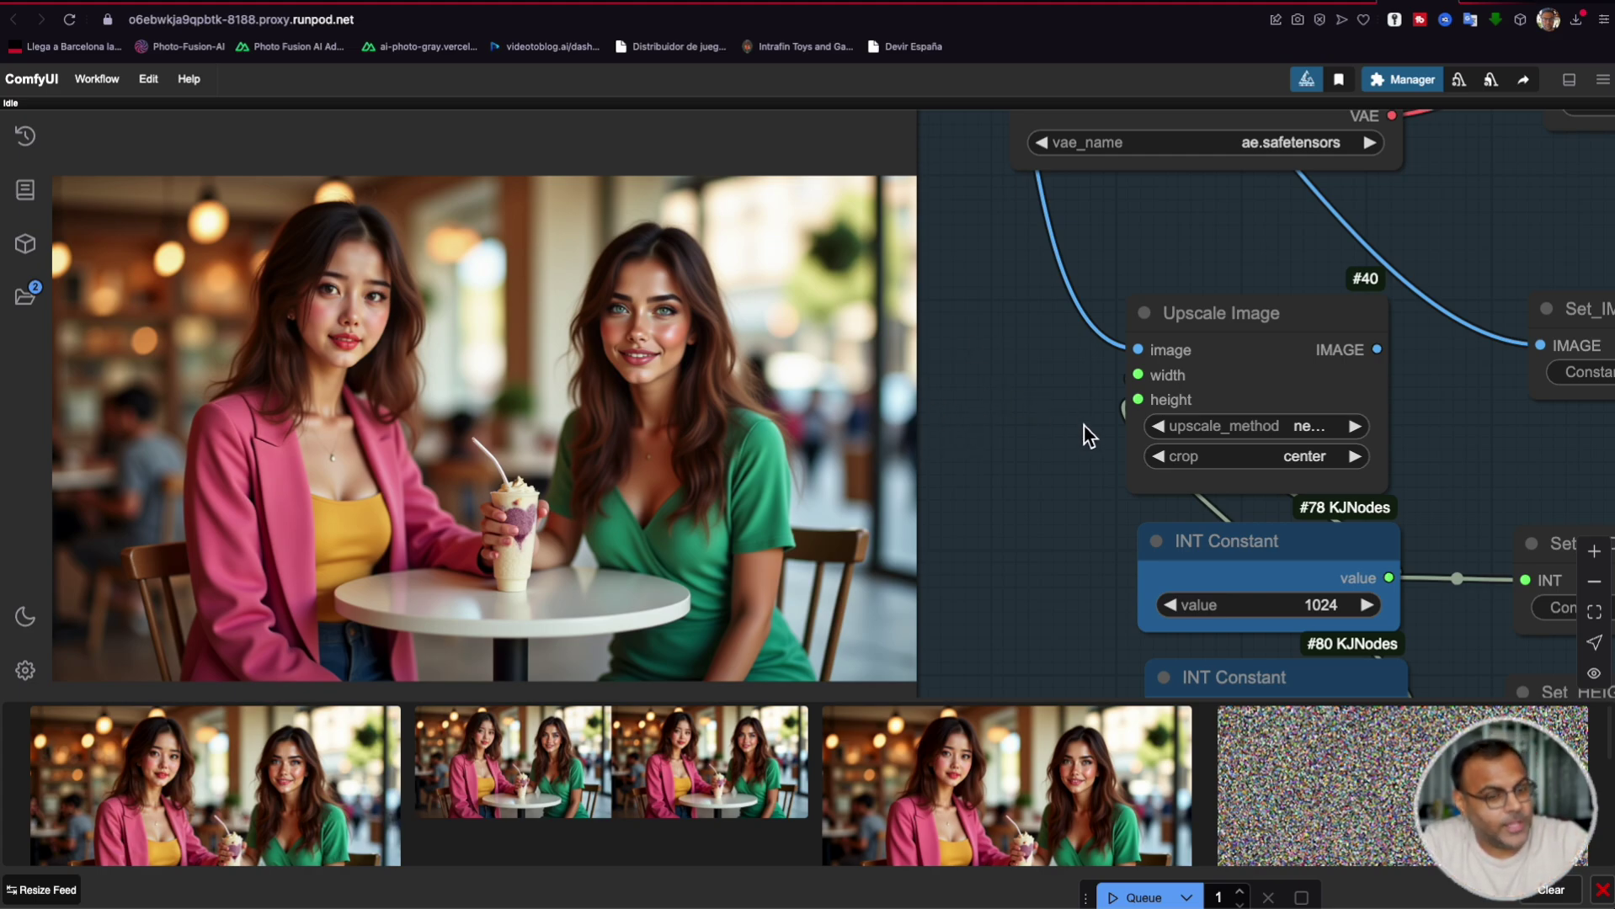
scroll(532, 337, "down", 10)
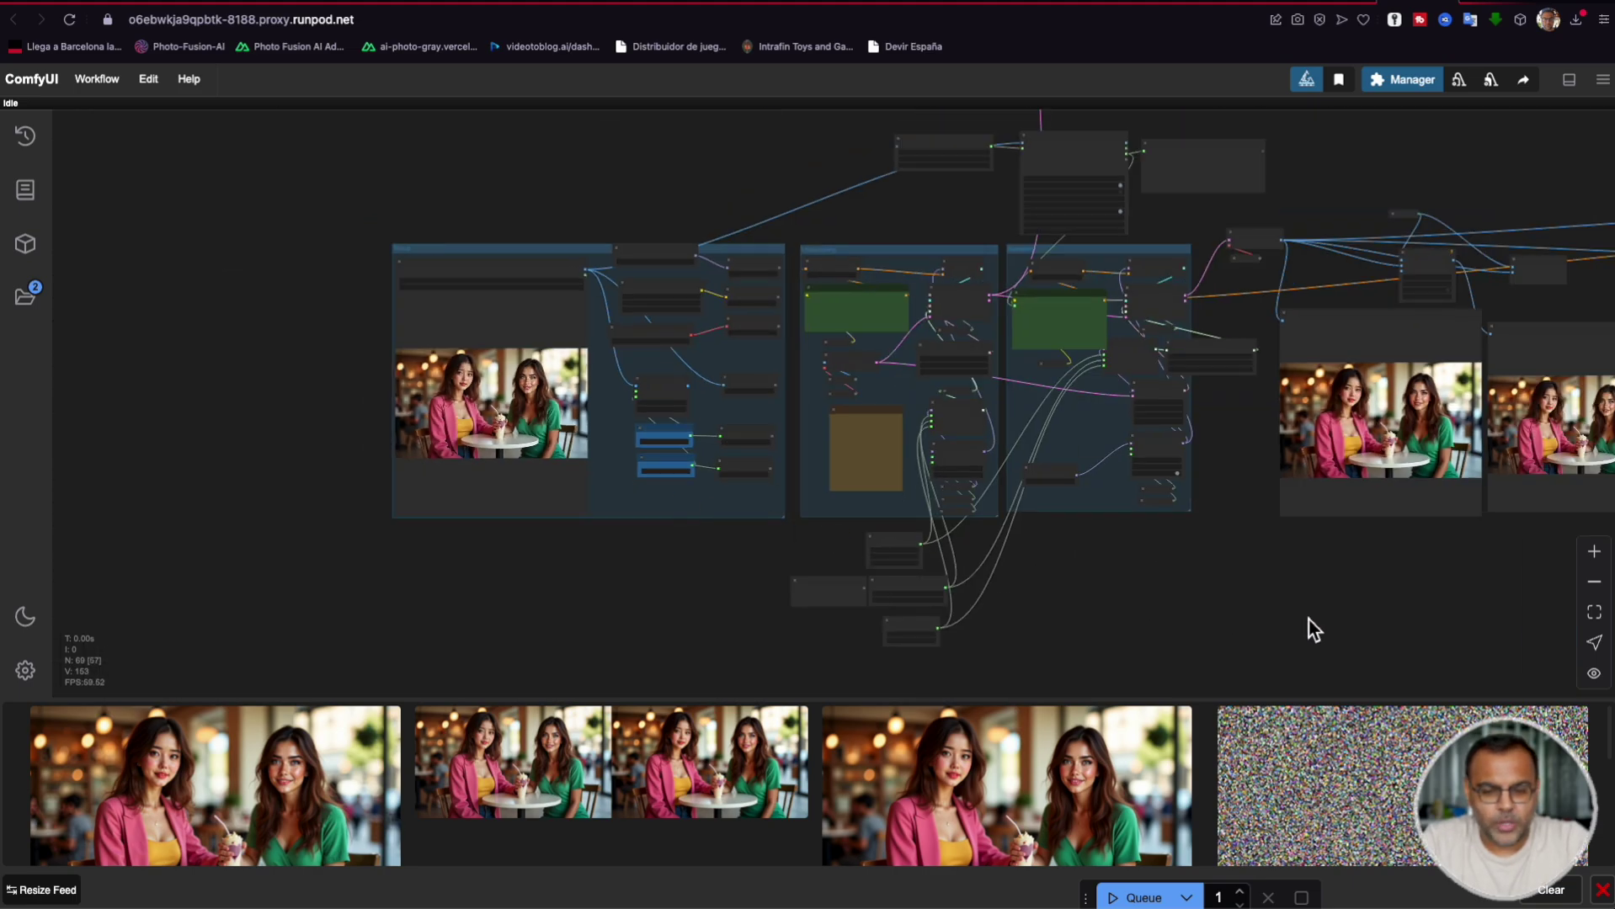
left_click_drag(1309, 620, 967, 628)
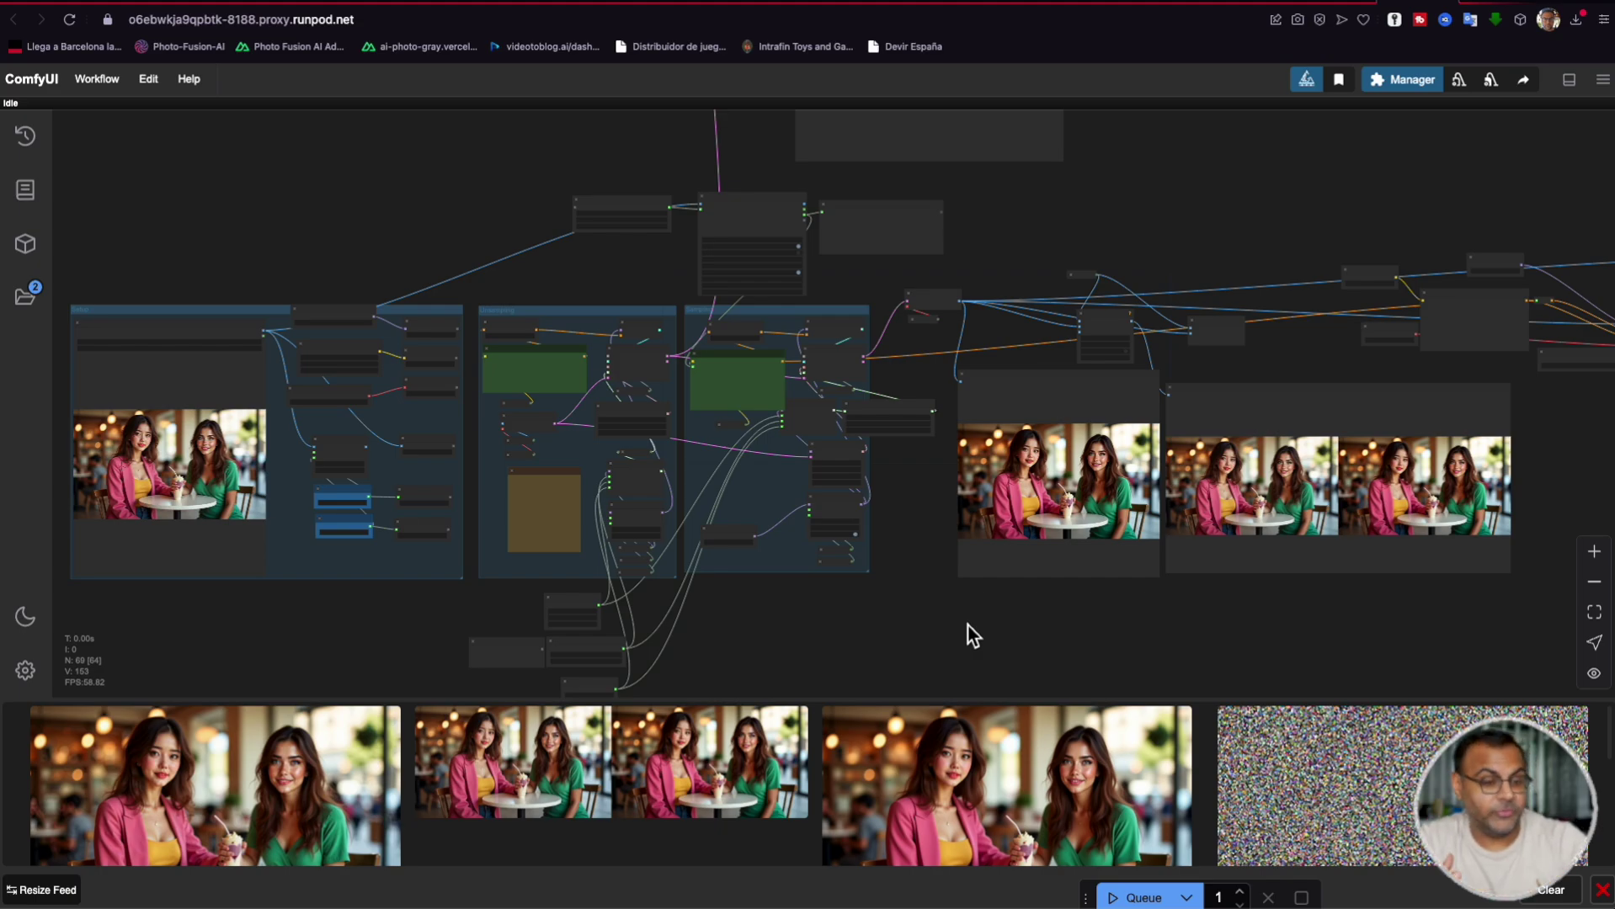
scroll(478, 317, "up", 5)
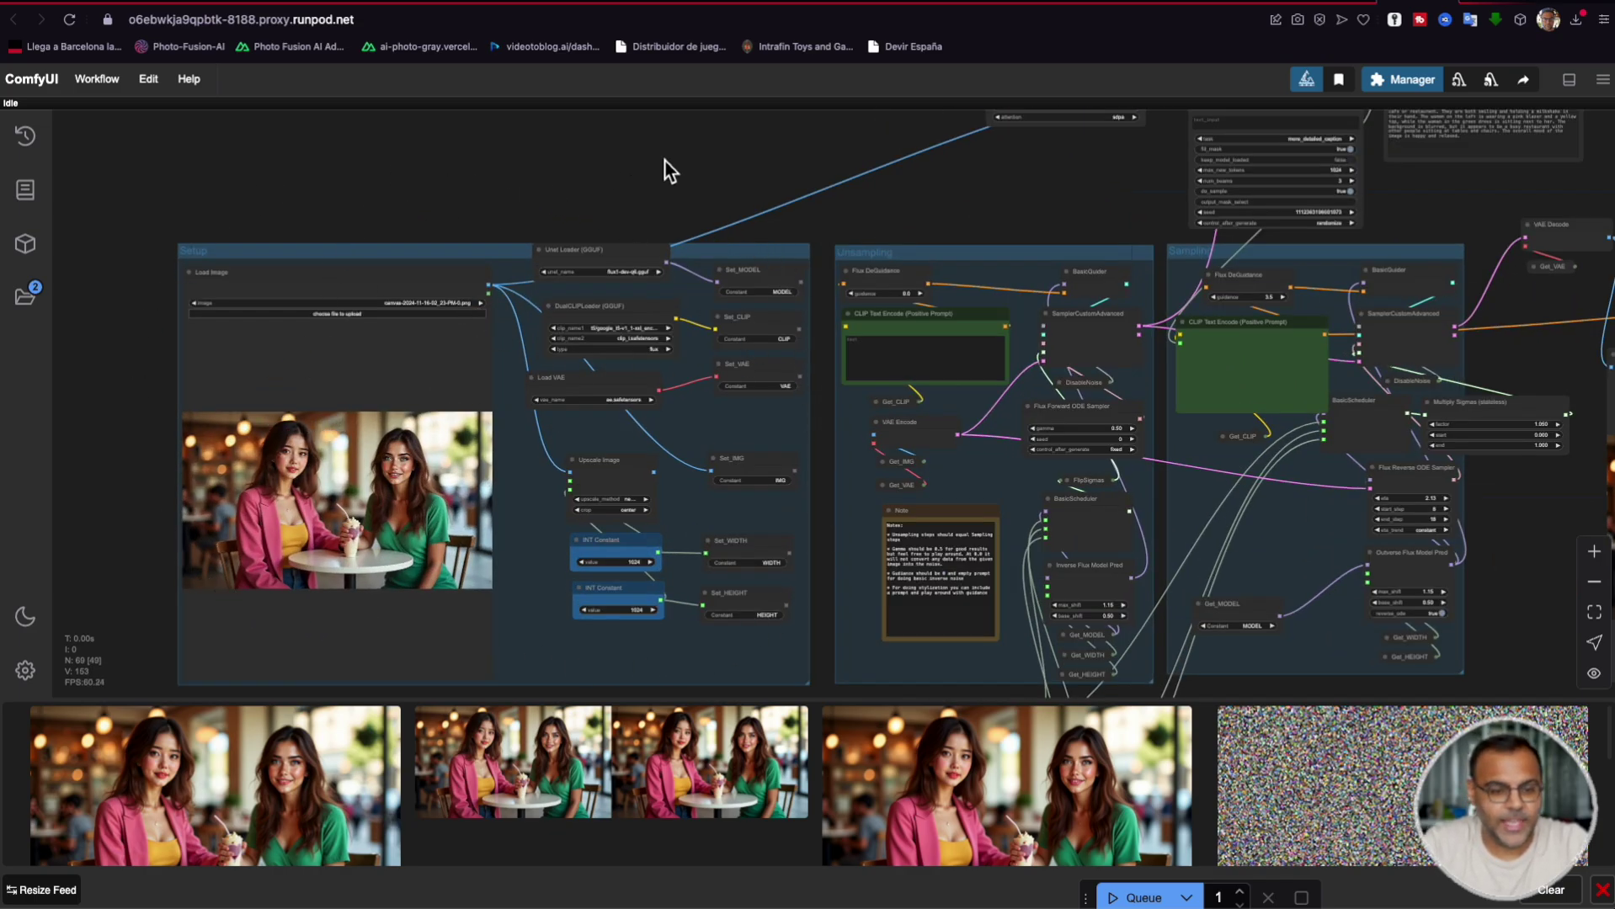
scroll(703, 270, "up", 5)
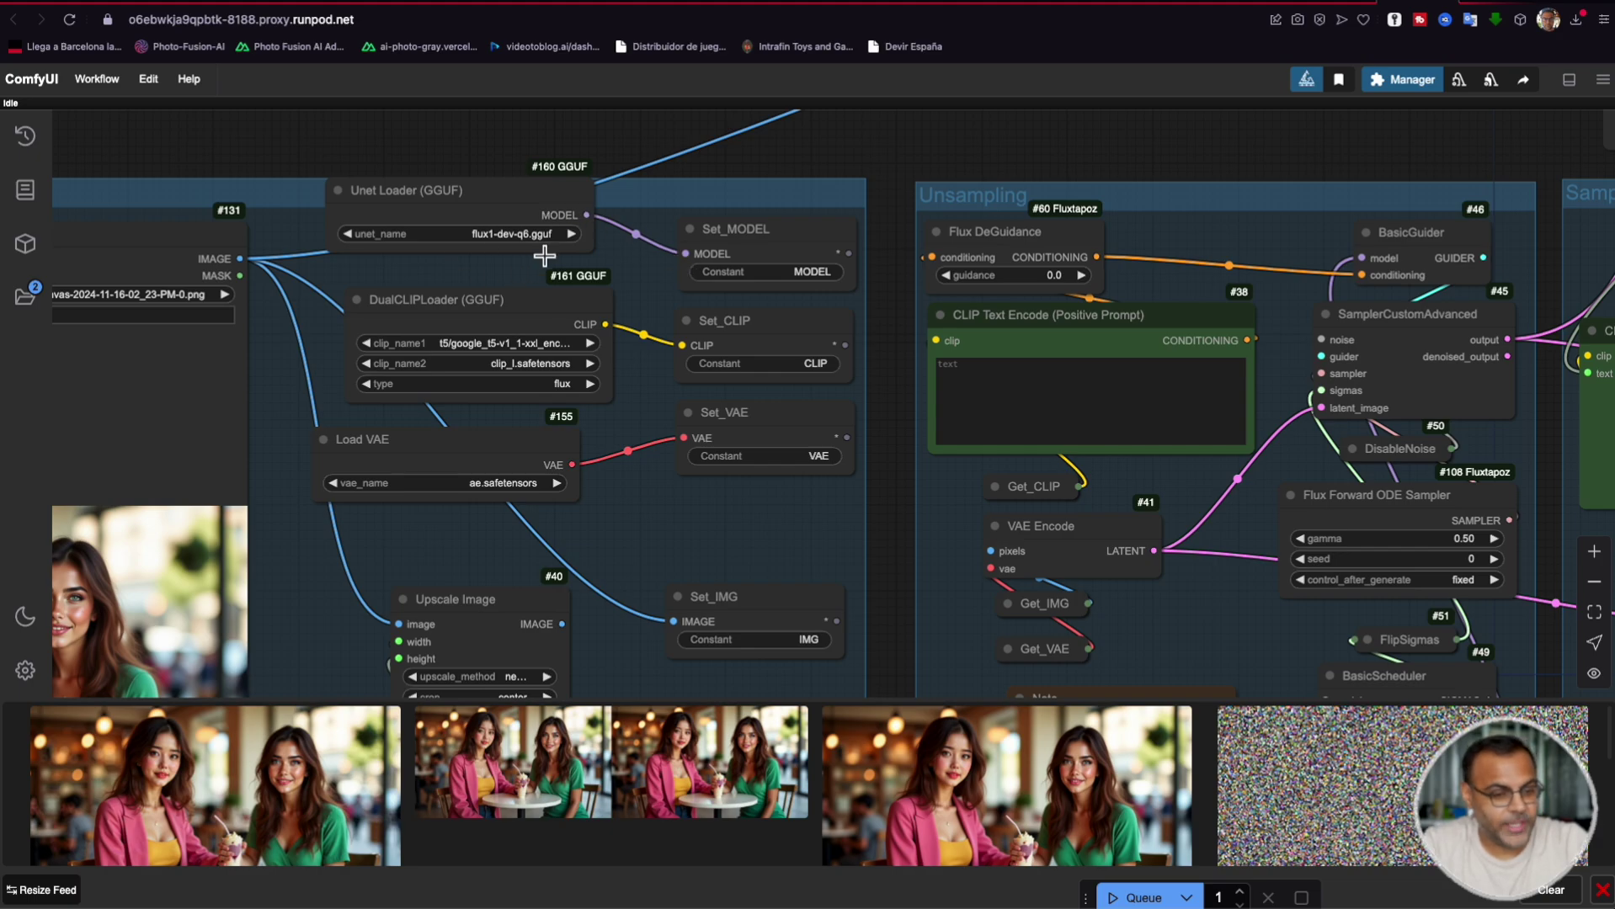
scroll(425, 378, "down", 4)
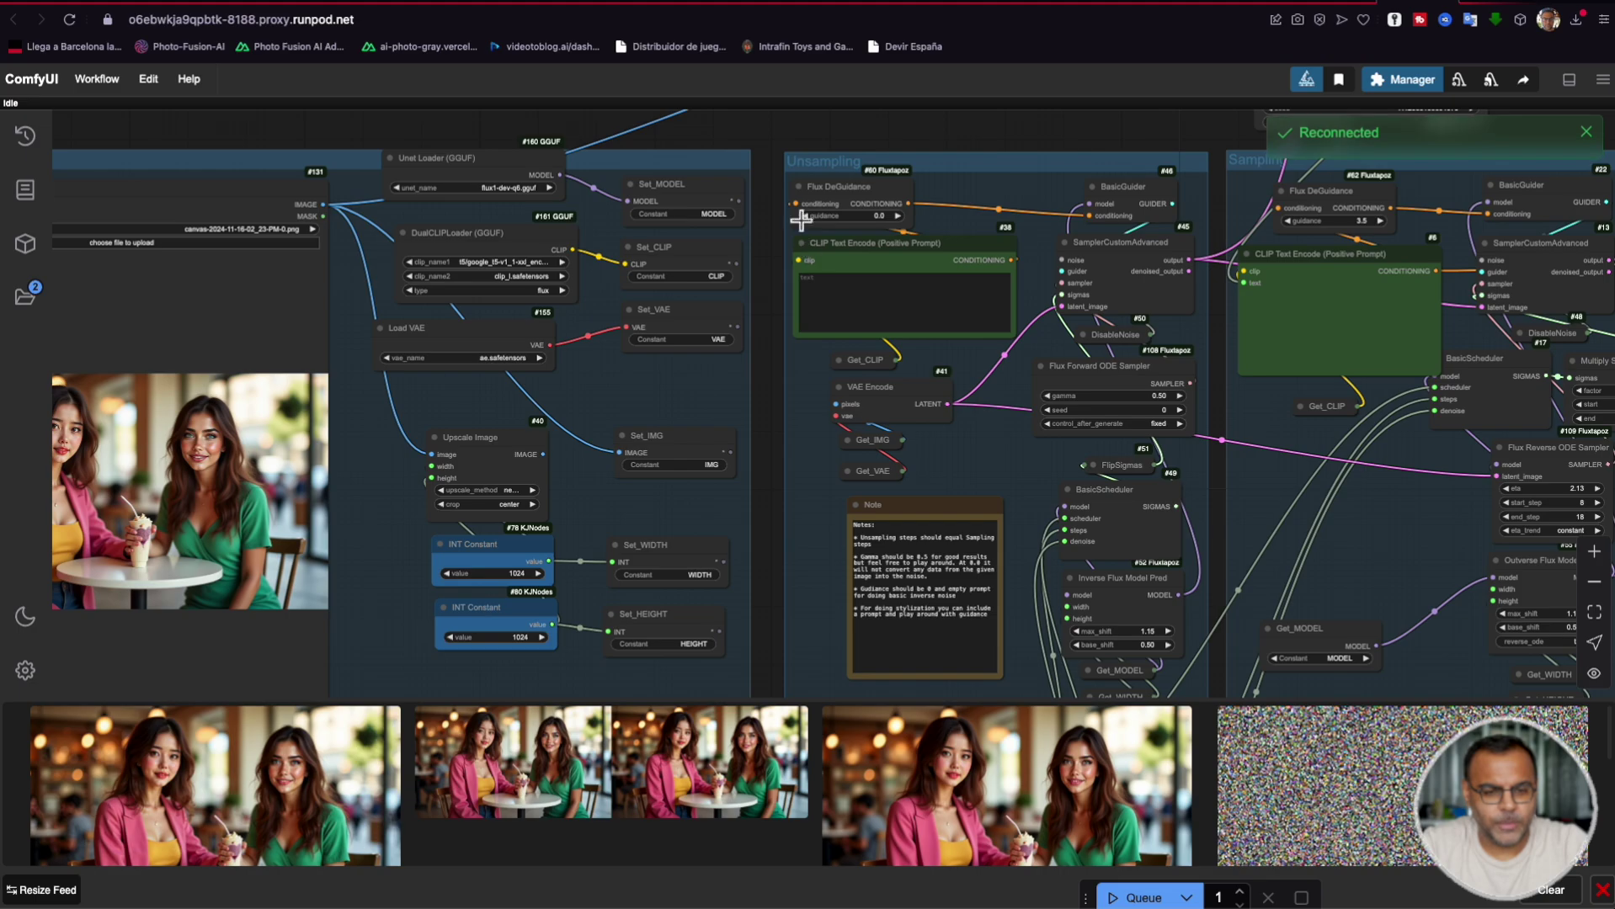
left_click_drag(811, 137, 512, 228)
scroll(458, 195, "up", 3)
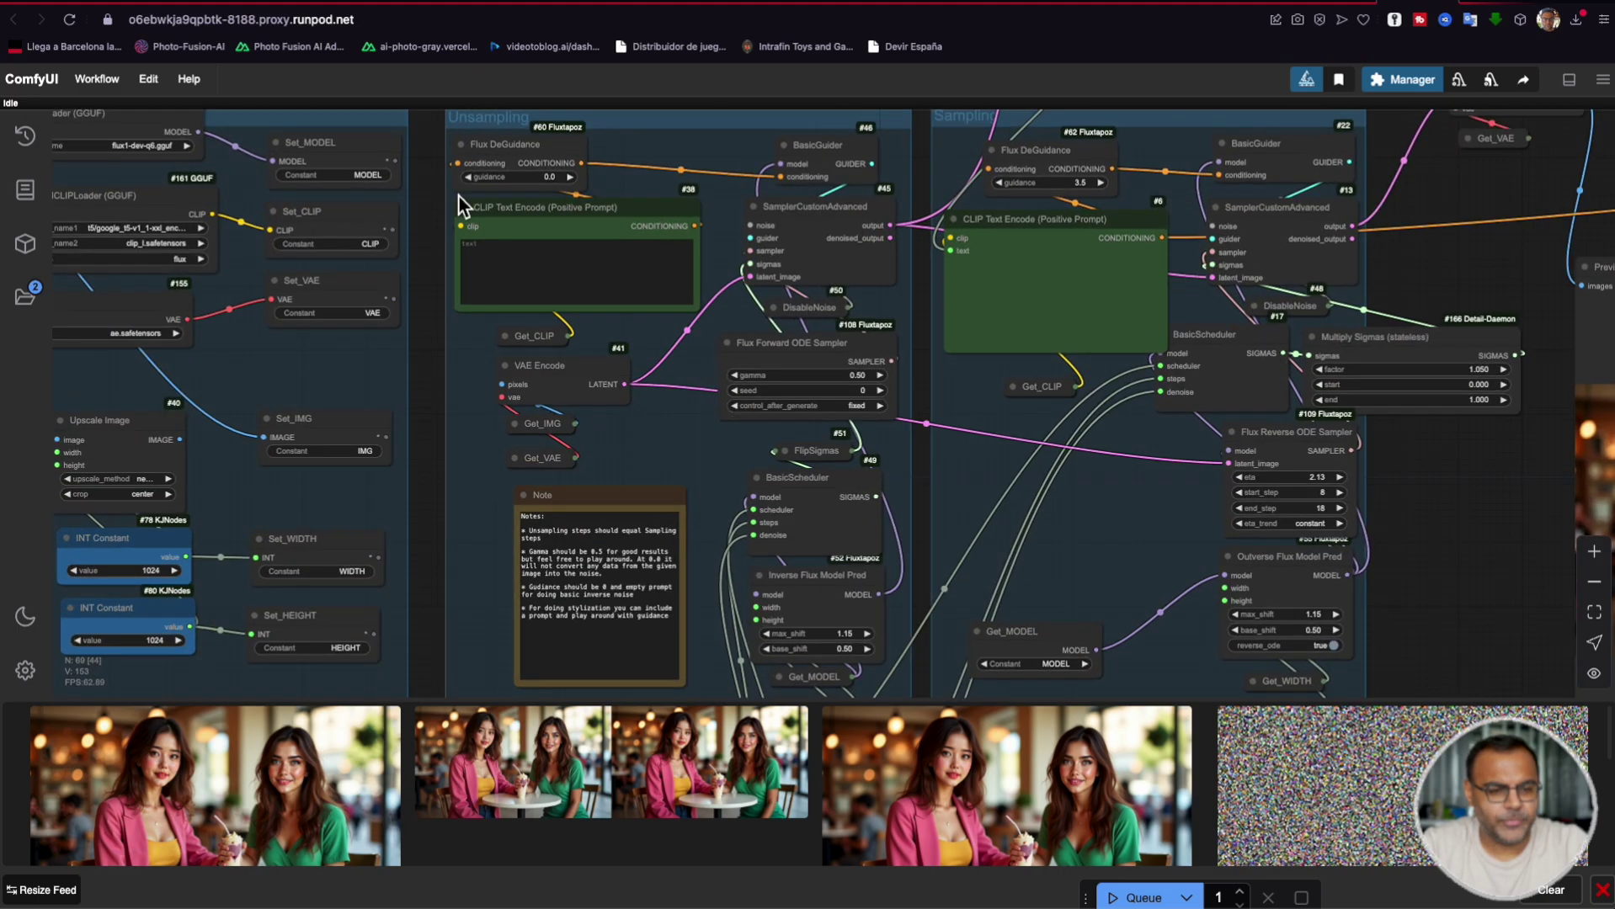
scroll(420, 292, "up", 2)
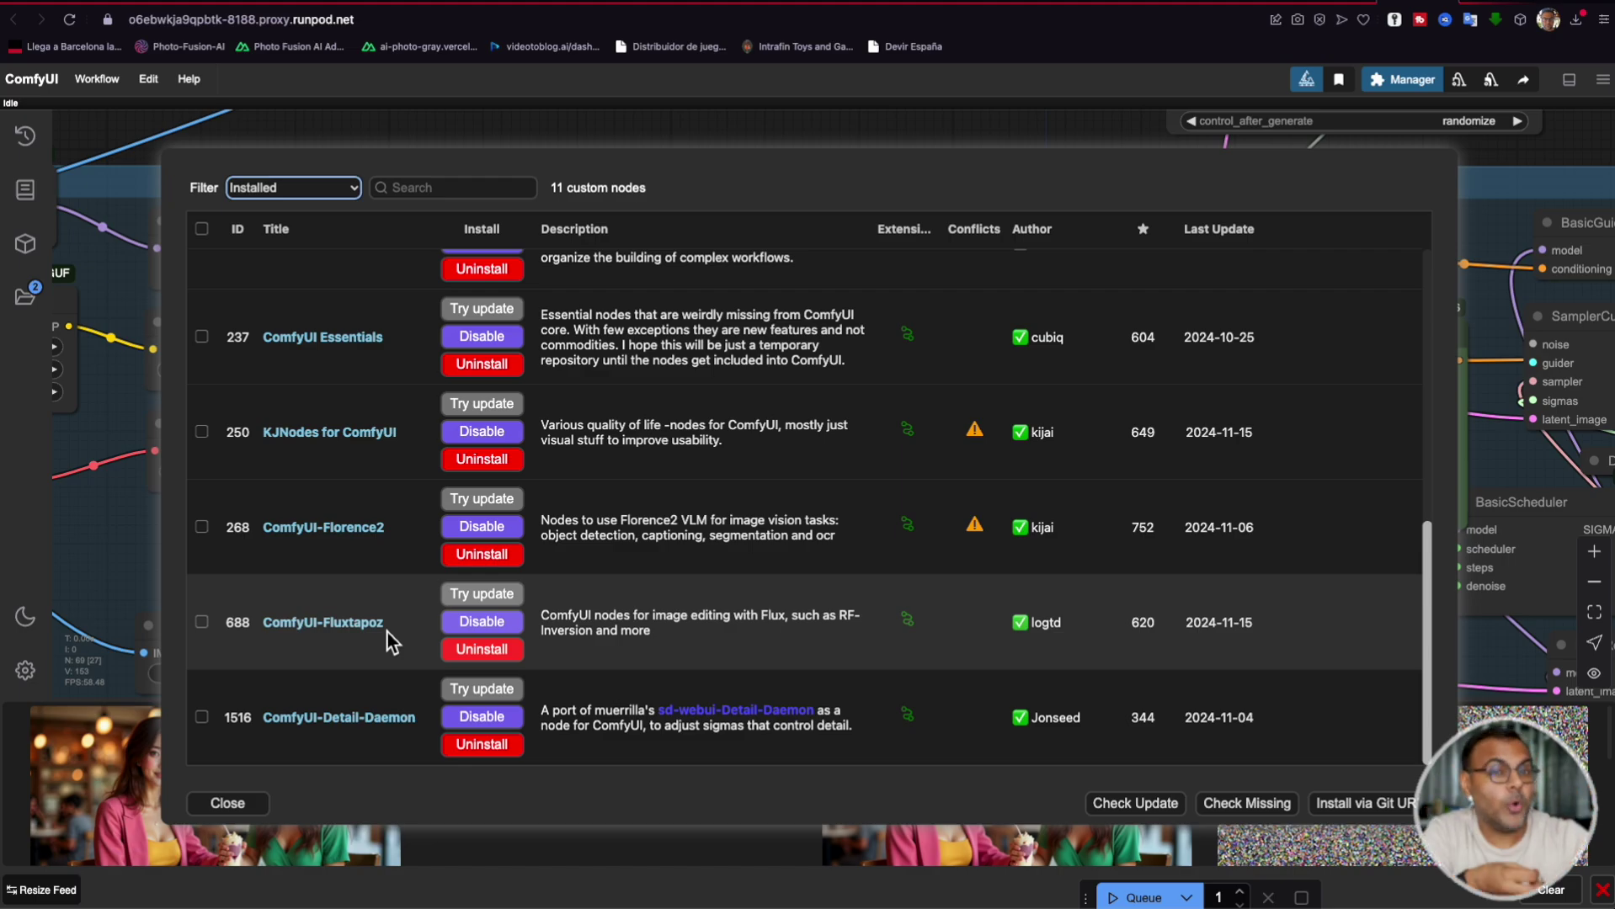
Step: Close the installed custom nodes list and return to the Flux unsampling workflow graph
key("Escape")
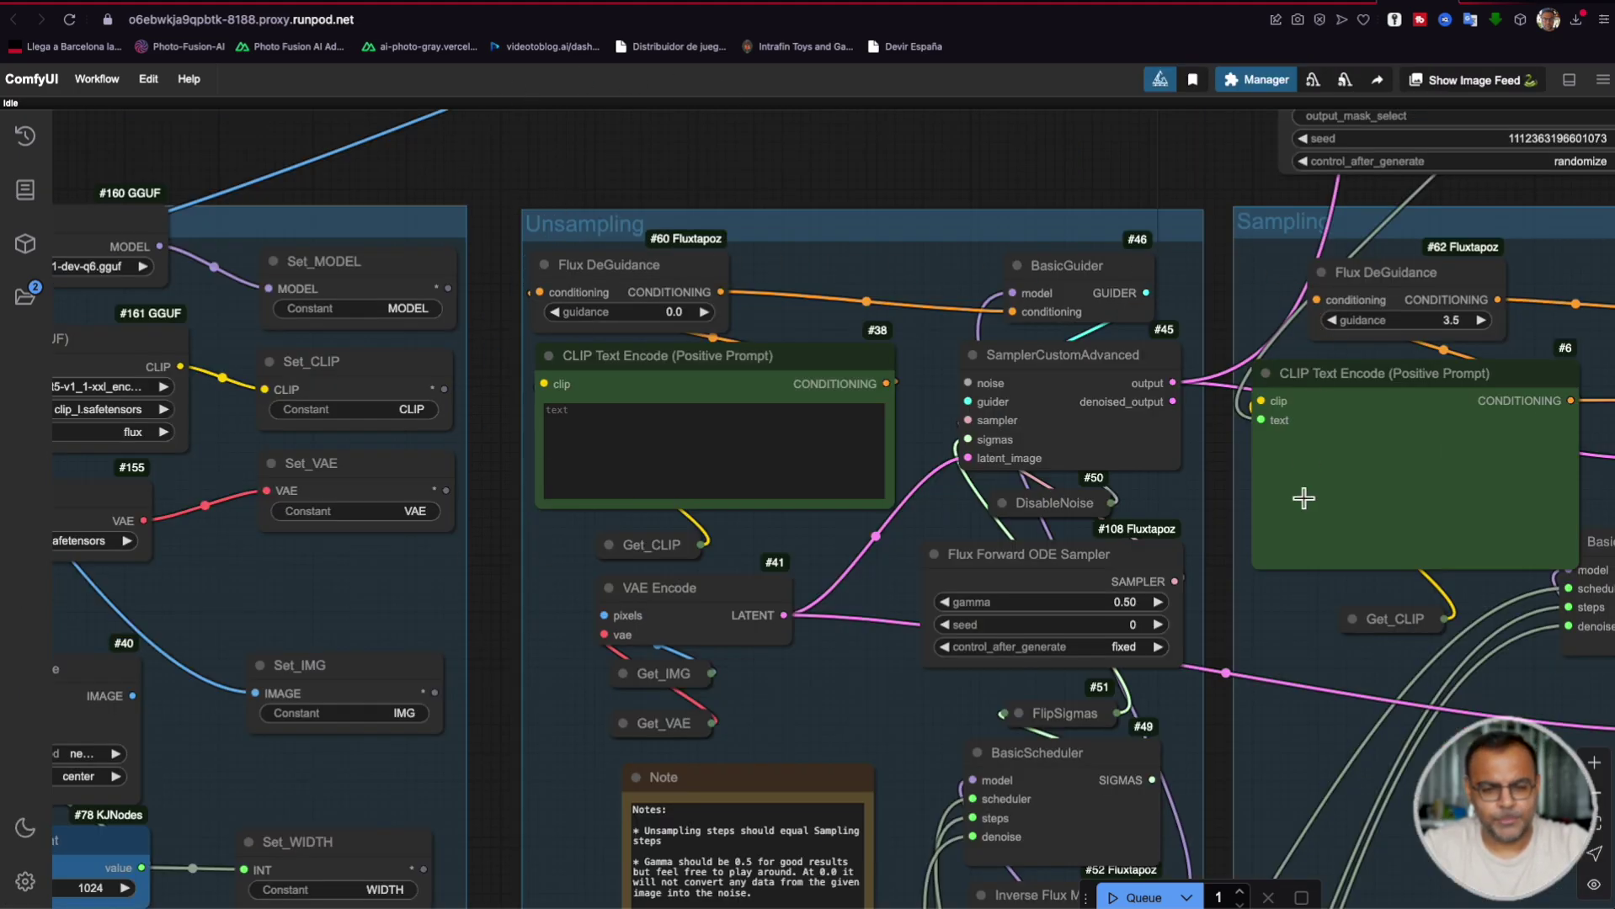
scroll(546, 559, "down", 5)
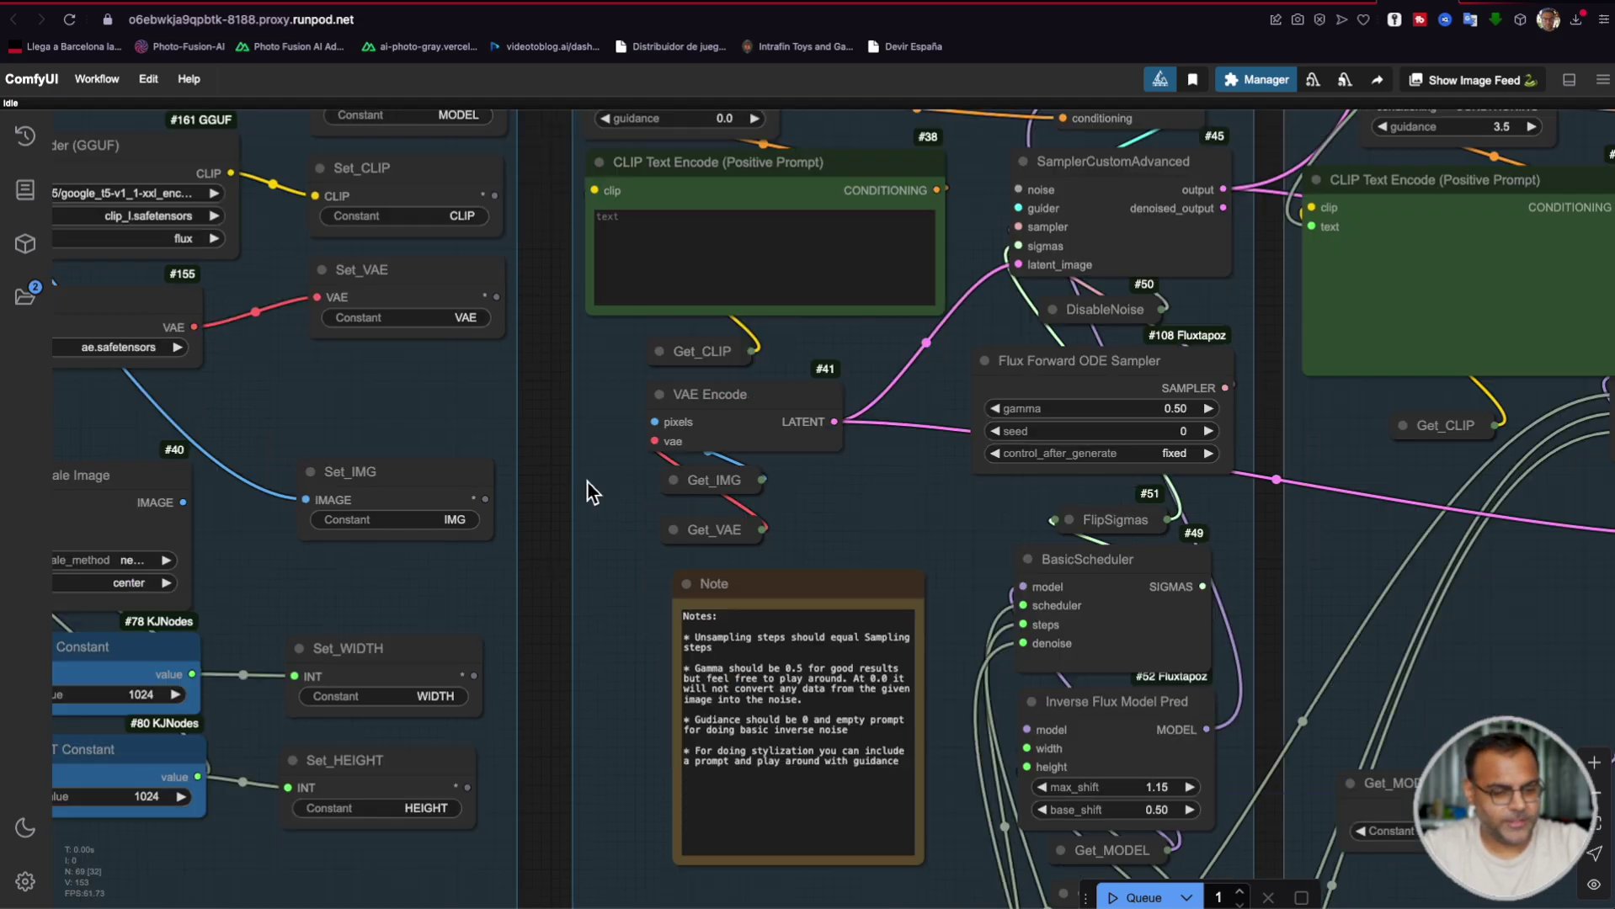
Step: Align the Get_IMG and Get_VAE nodes beside VAE Encode
mouse_move(732, 530)
left_mouse_down()
mouse_move(681, 517)
mouse_move(684, 476)
mouse_move(719, 530)
left_mouse_up()
left_click(704, 525)
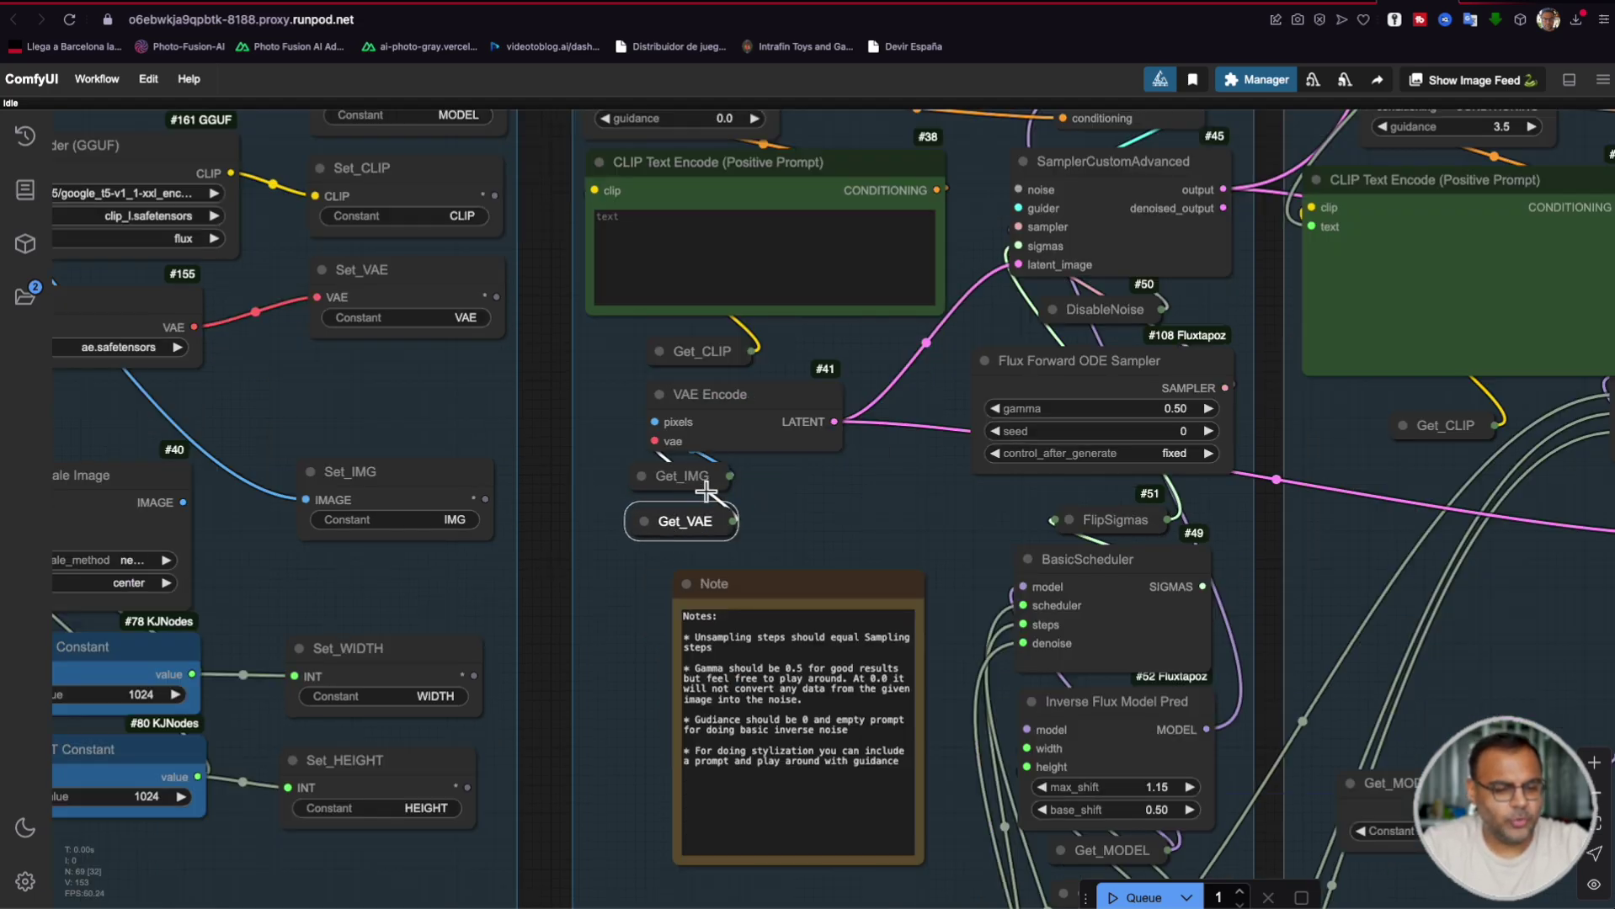
left_click_drag(683, 476, 696, 477)
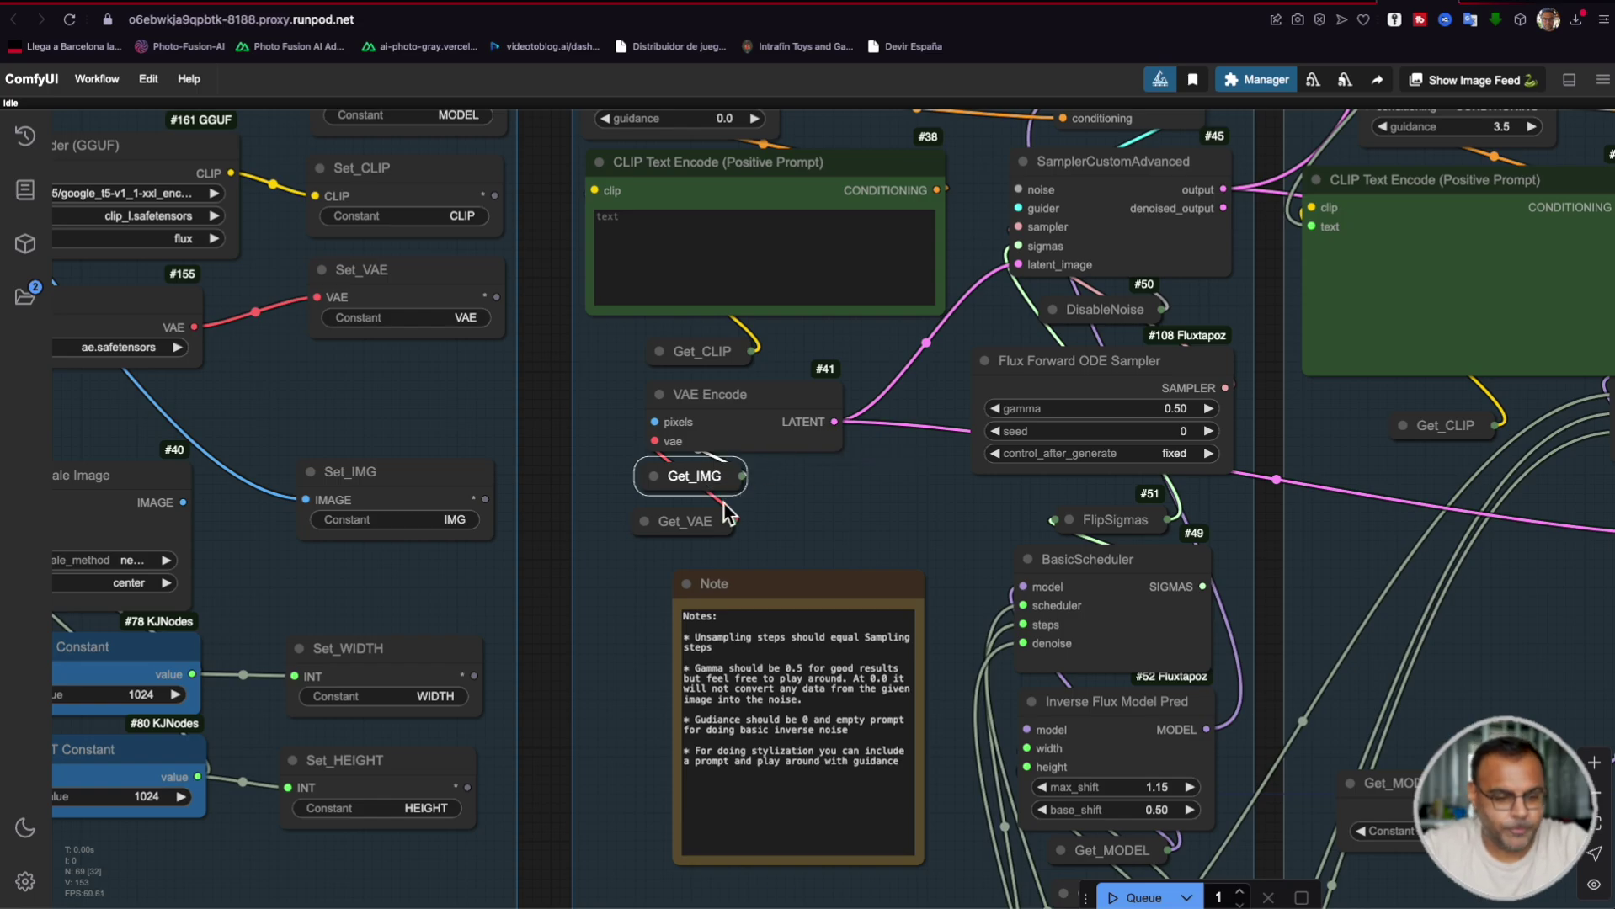
mouse_move(704, 522)
left_mouse_down()
mouse_move(703, 546)
mouse_move(683, 498)
left_mouse_up()
Step: Move BasicGuider up-left and place DisableNoise under SamplerCustomAdvanced near FlipSigmas
scroll(588, 443, "up", 2)
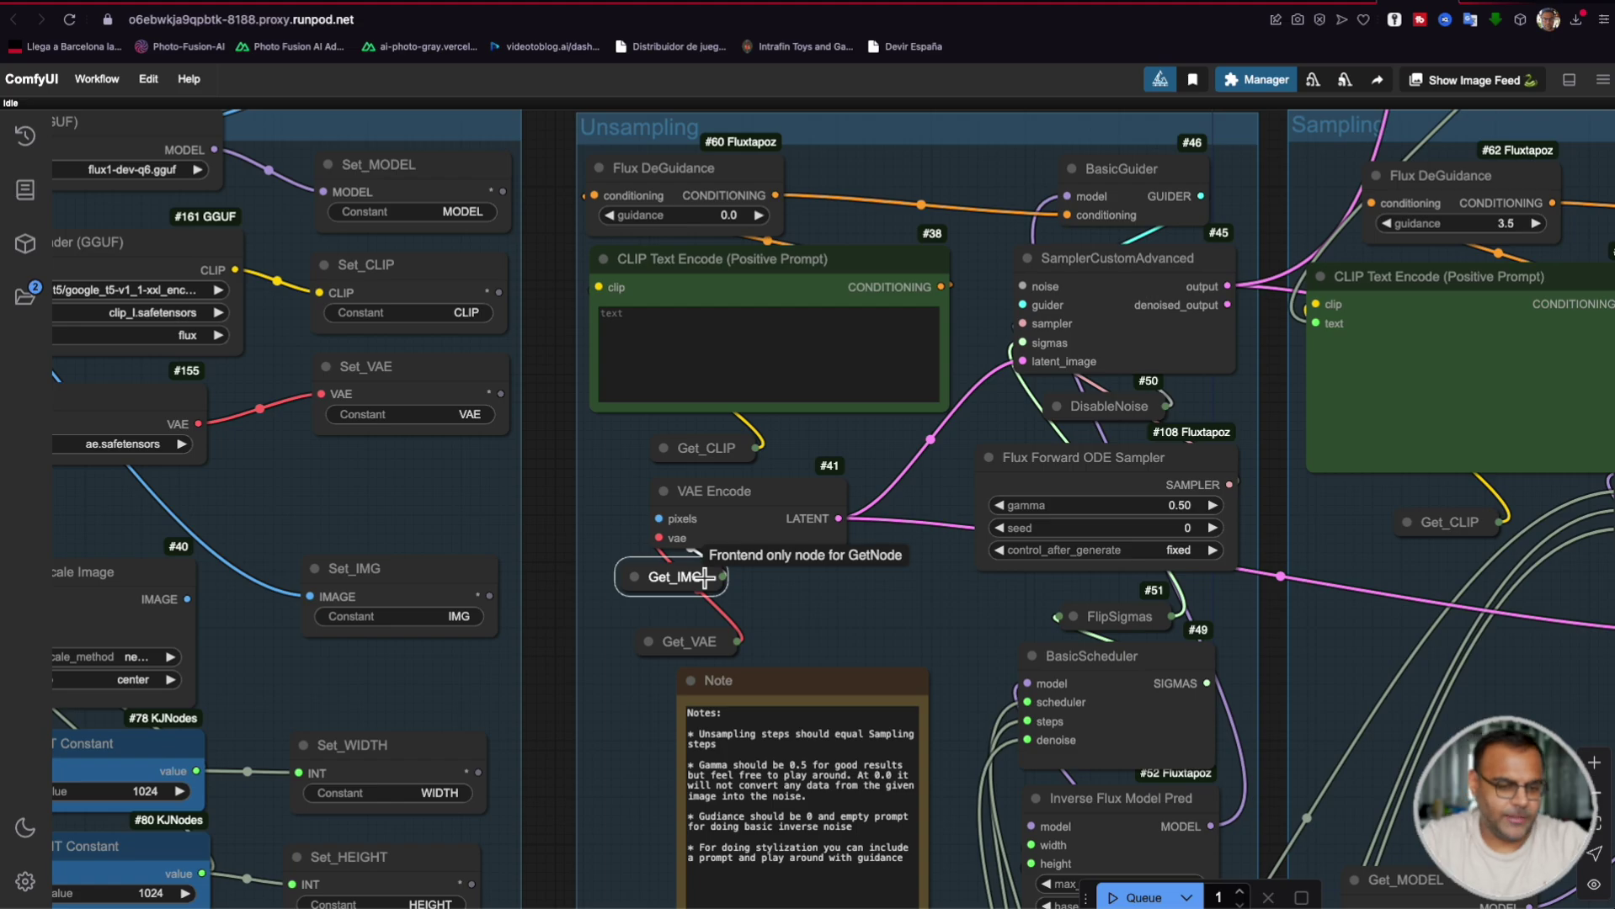
scroll(673, 581, "right", 2)
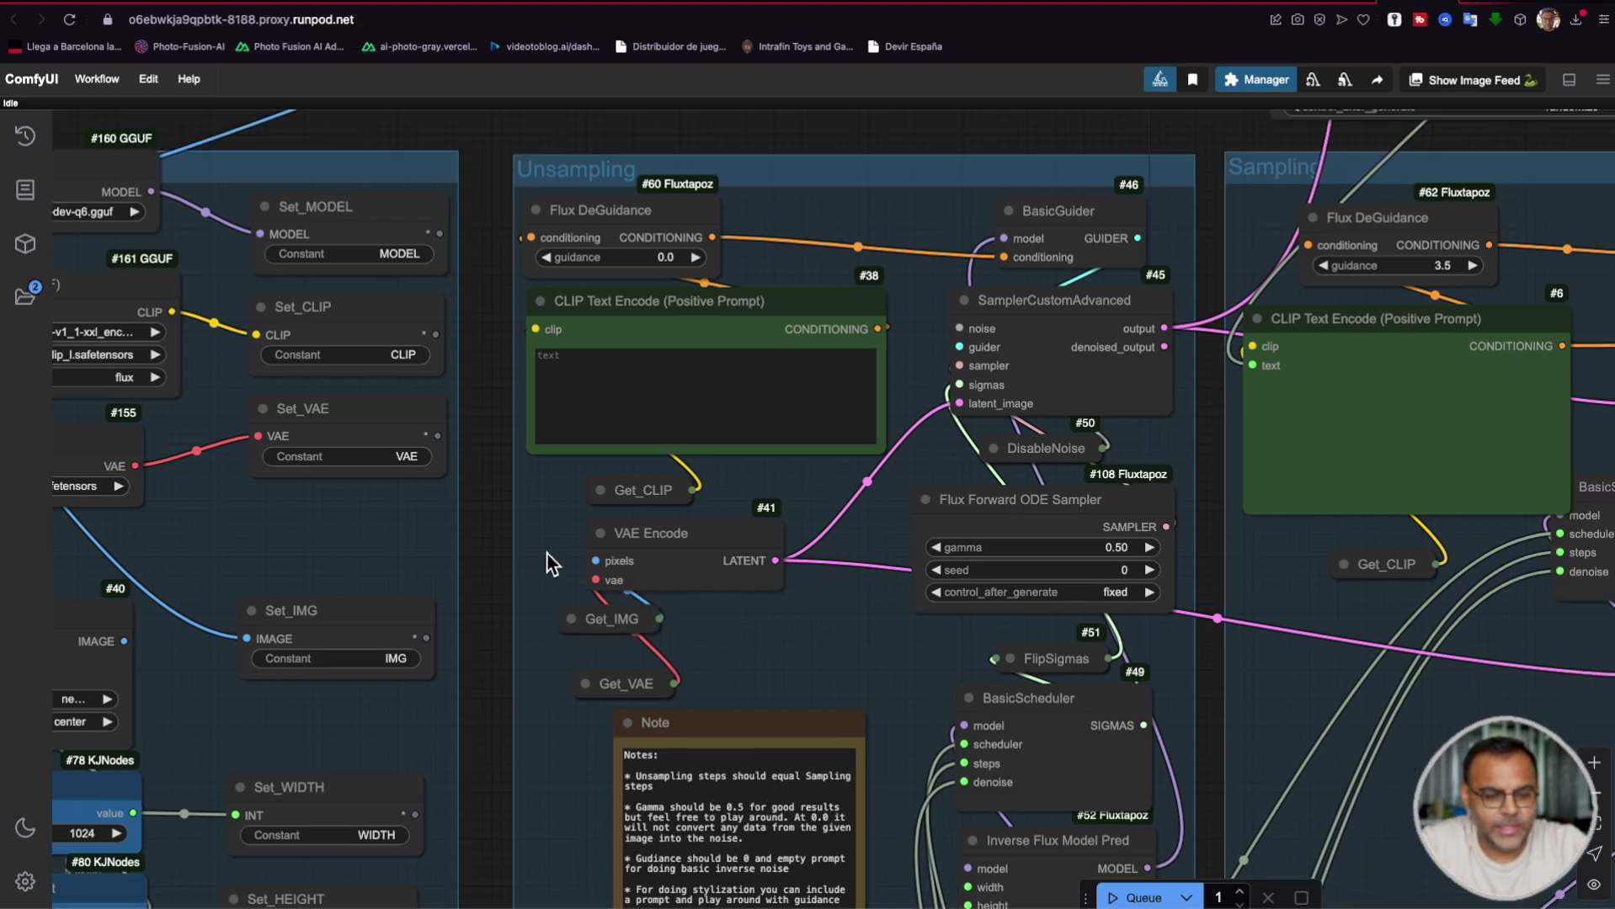
left_click_drag(503, 531, 416, 564)
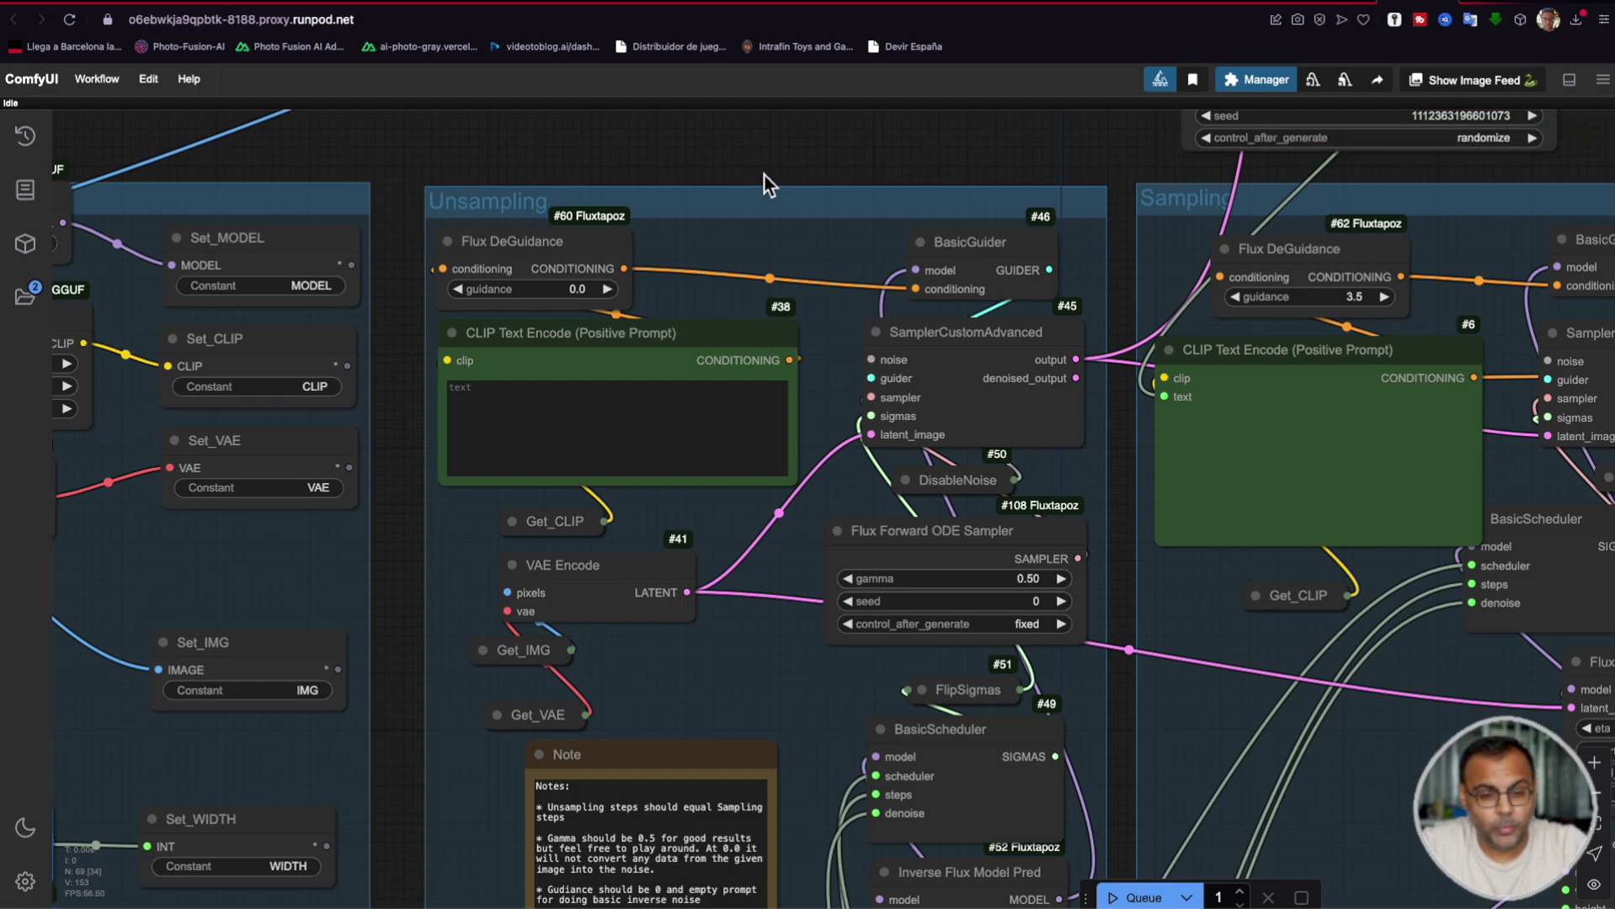
left_click_drag(982, 249, 910, 234)
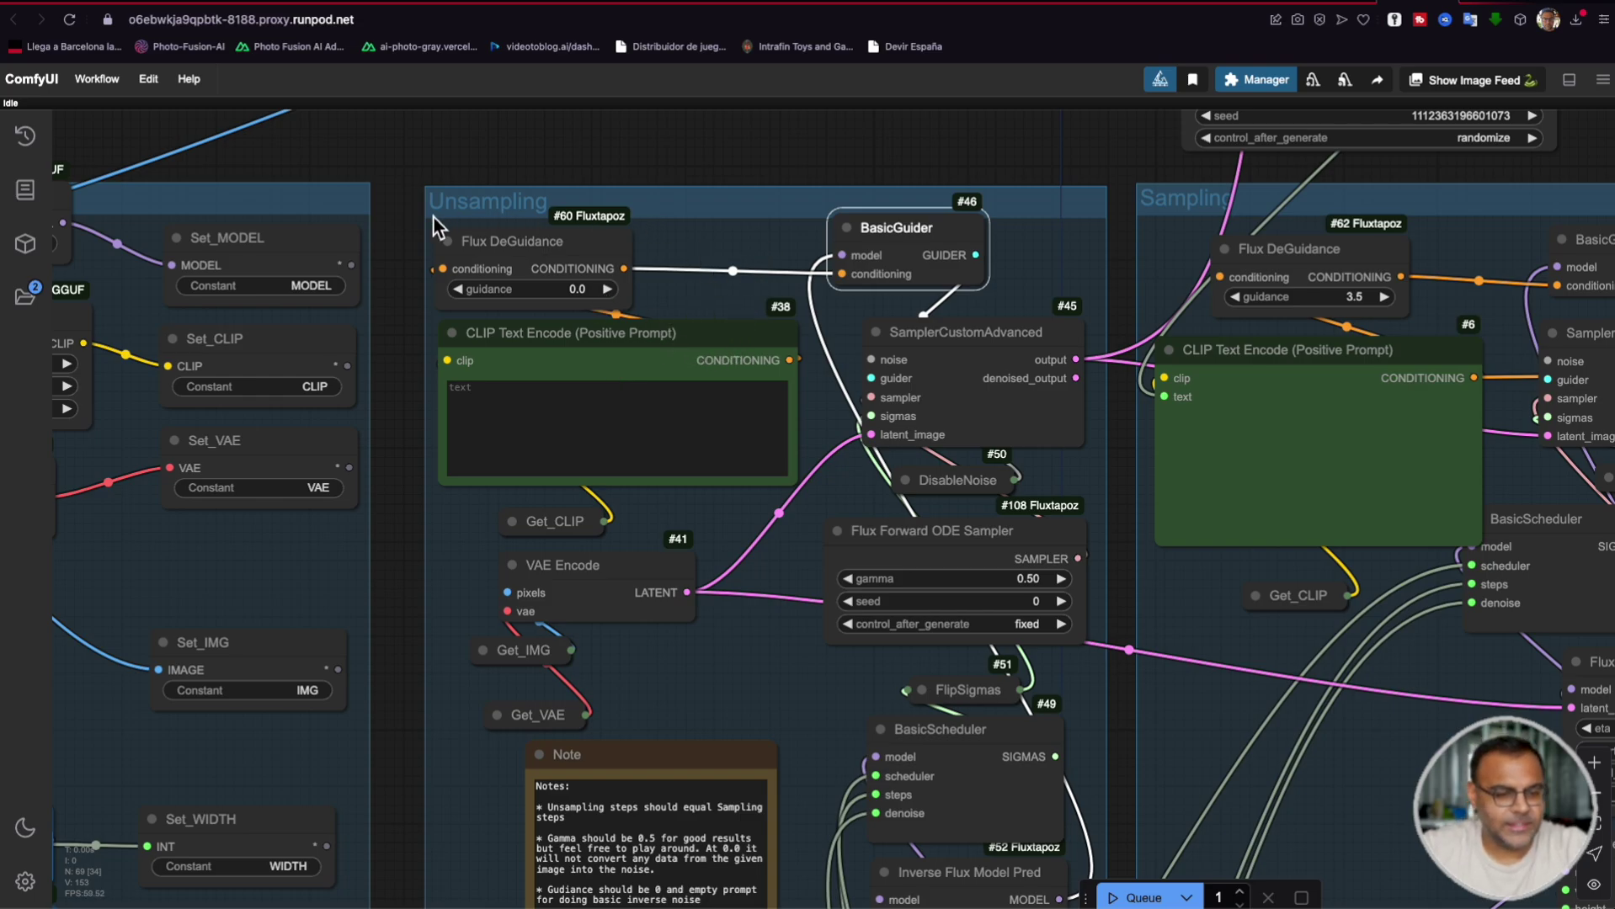
left_click_drag(633, 251, 563, 191)
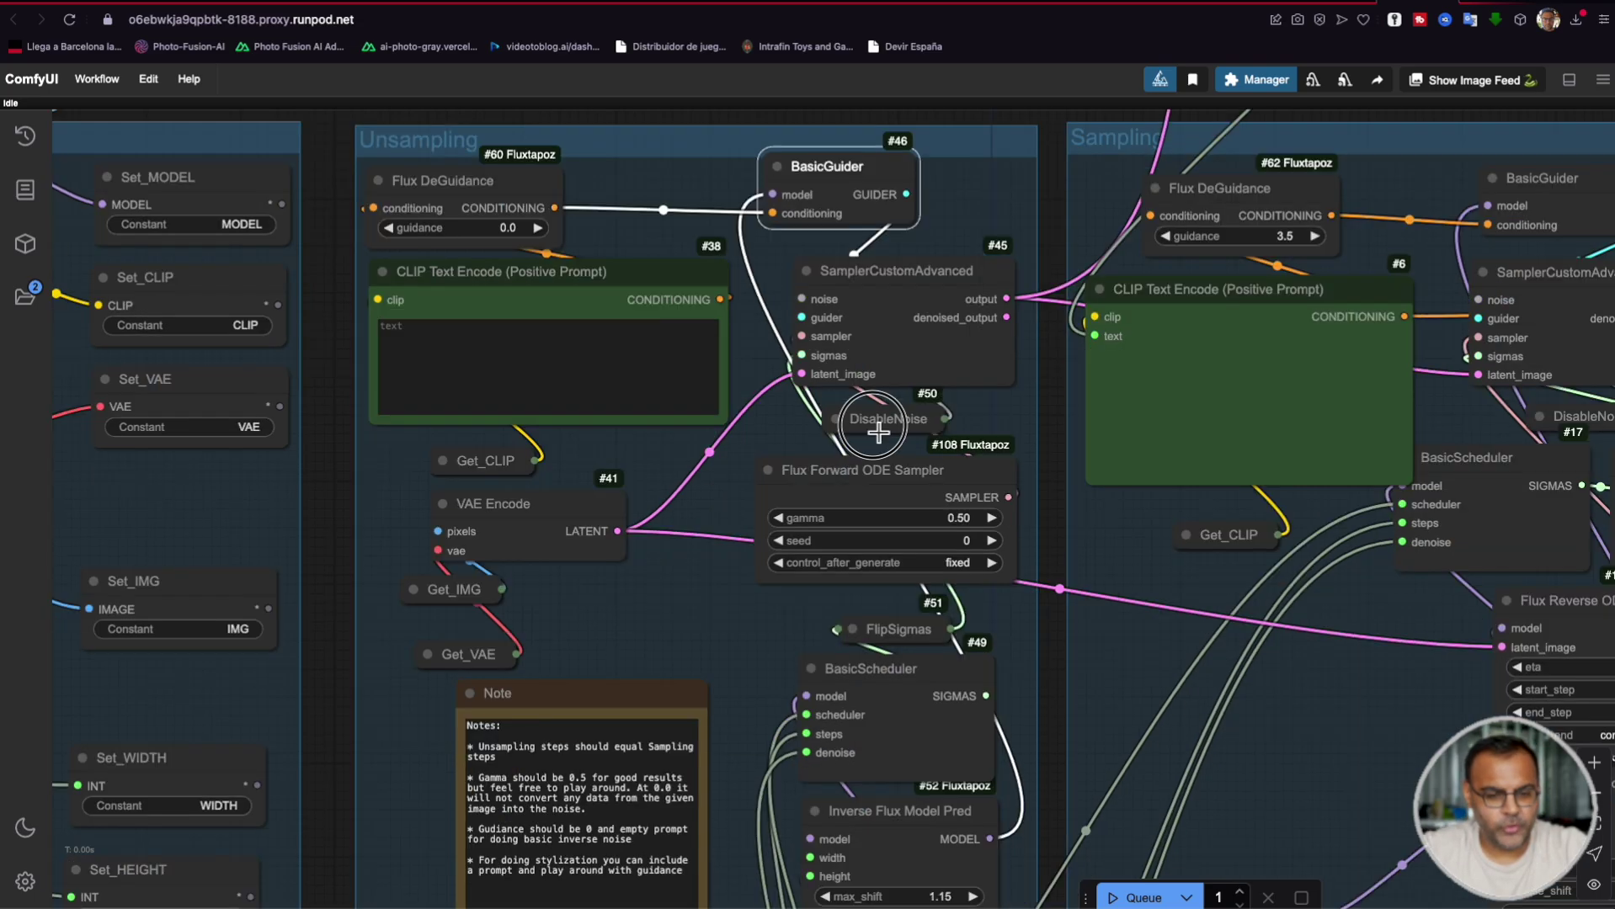
left_click_drag(884, 436, 834, 432)
left_click_drag(883, 522, 873, 510)
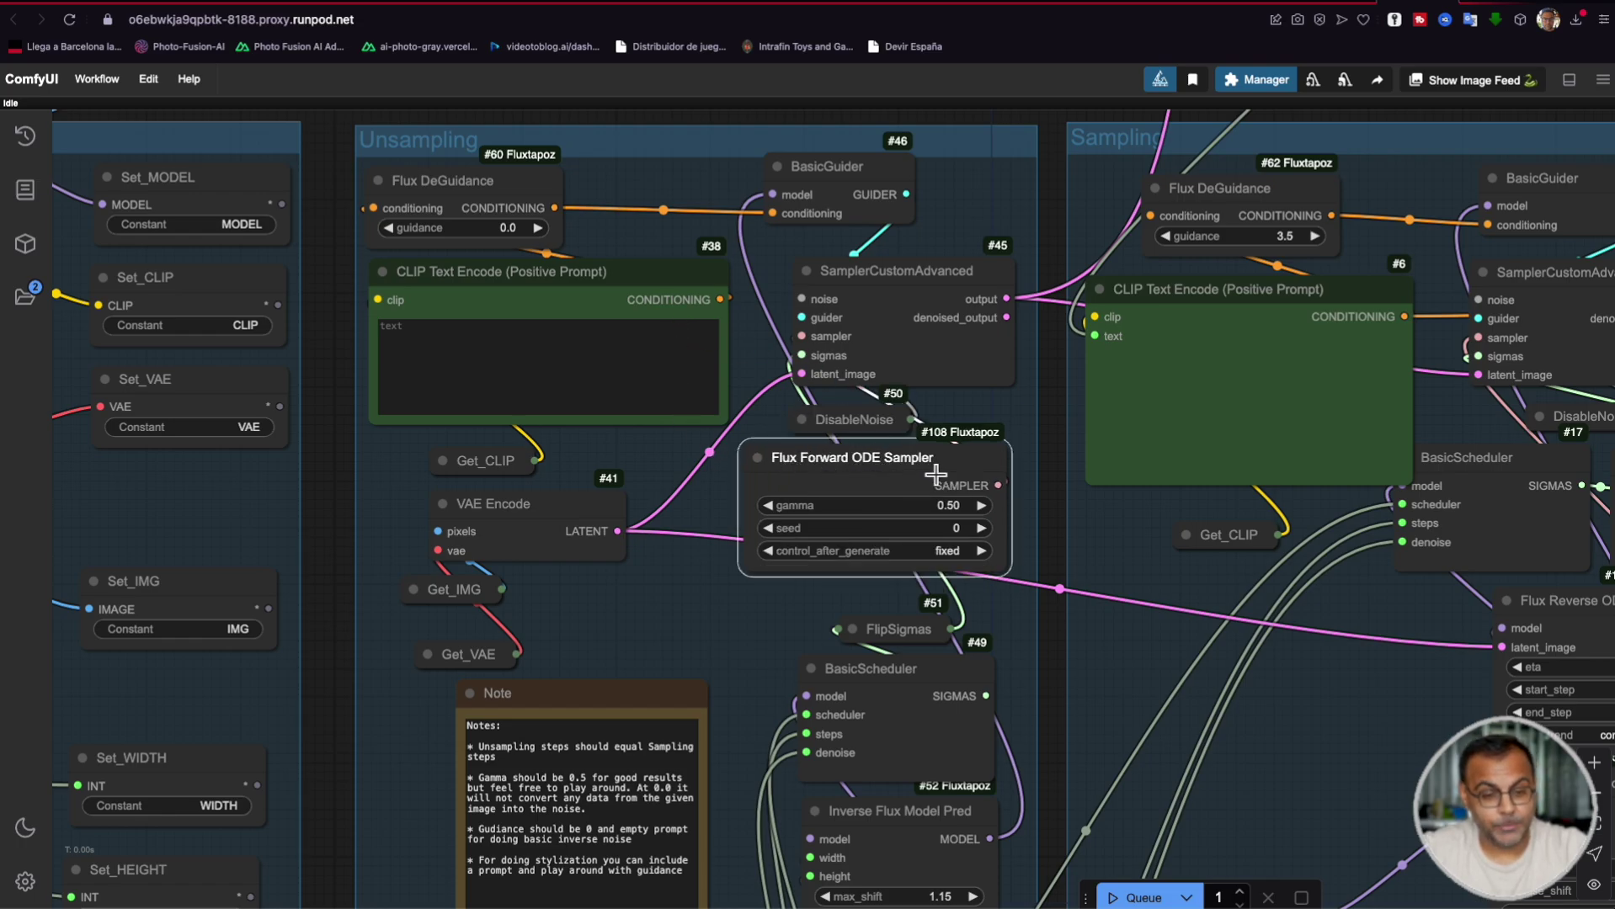
left_click_drag(821, 381, 857, 255)
Step: Undo the Inverse Flux Model Pred move, then reposition Get_MODEL and BasicScheduler
scroll(1058, 488, "down", 4)
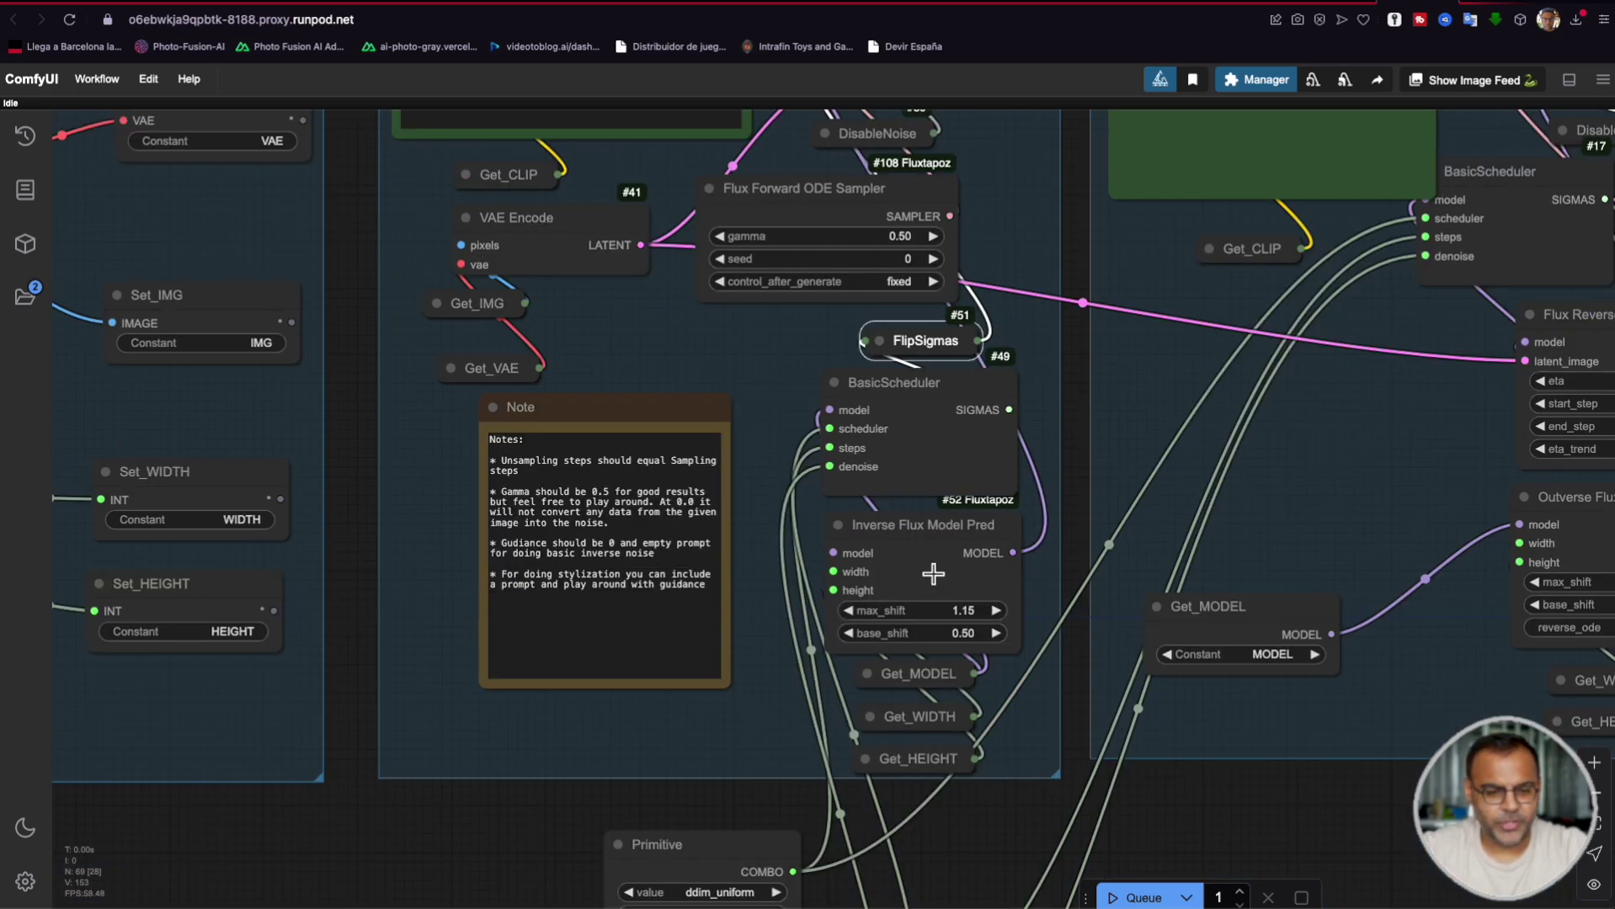
left_click_drag(916, 561, 759, 552)
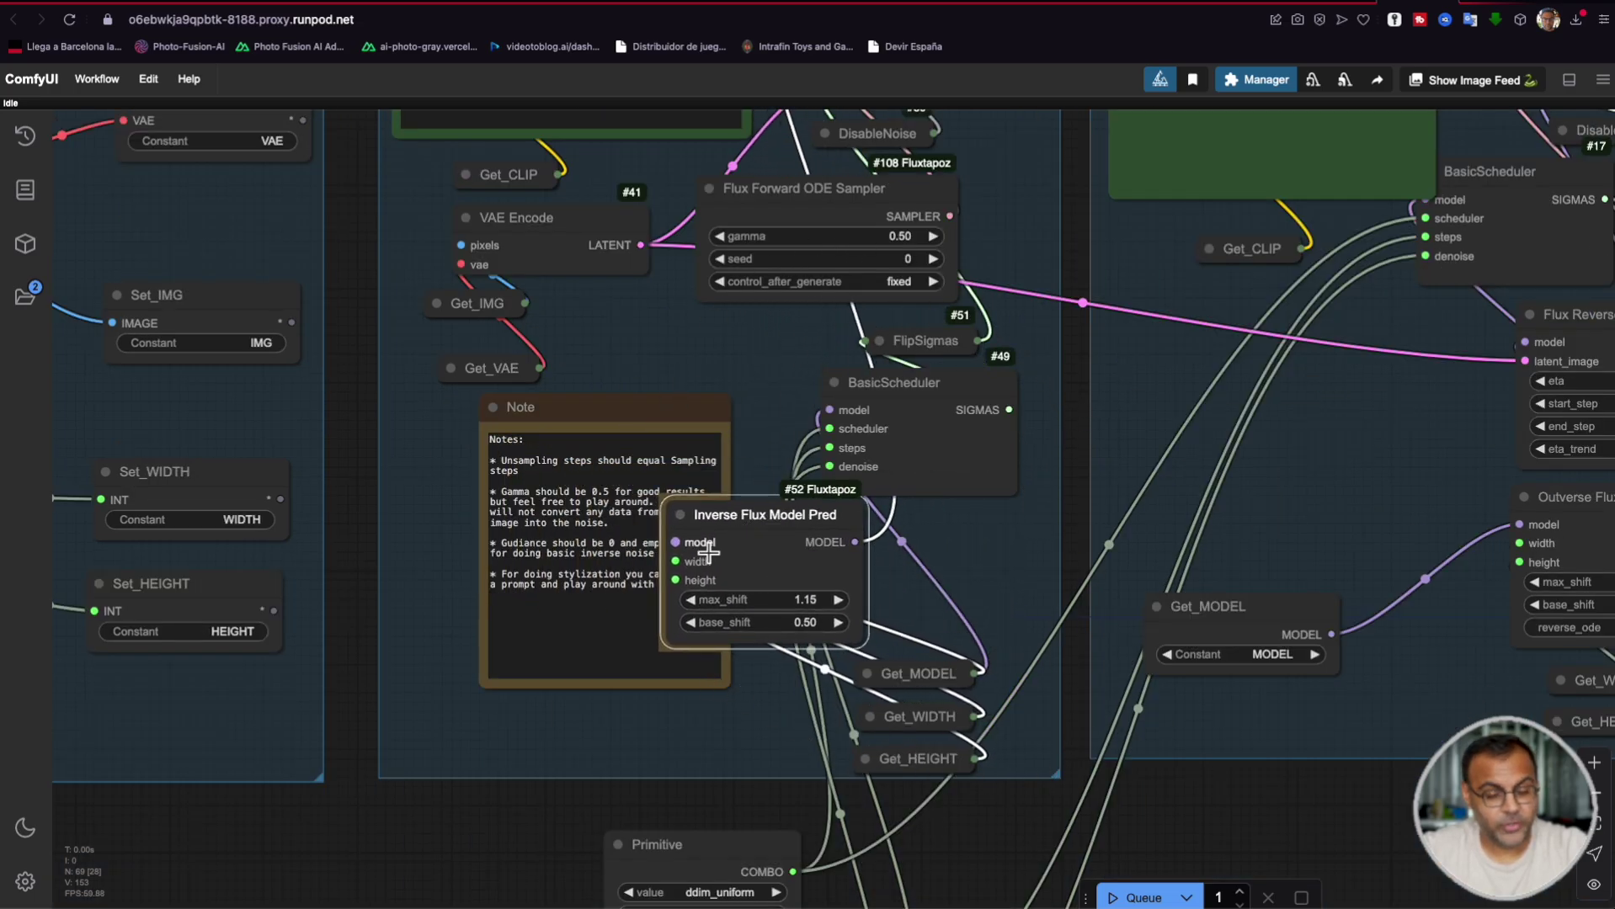
key("ctrl+z")
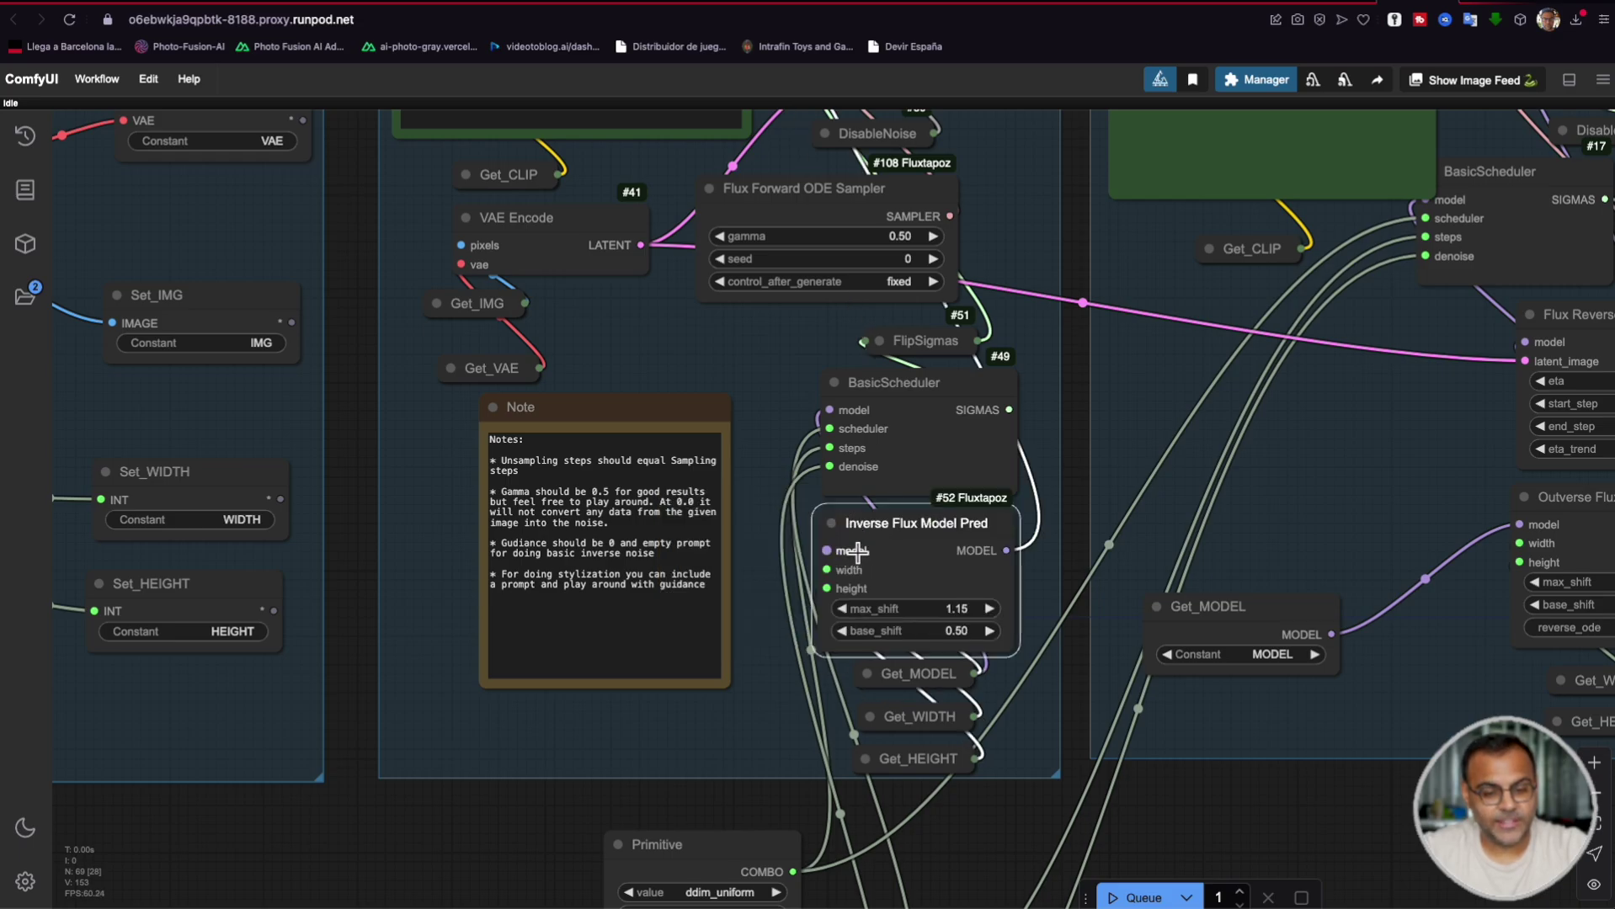
left_click_drag(923, 644, 925, 689)
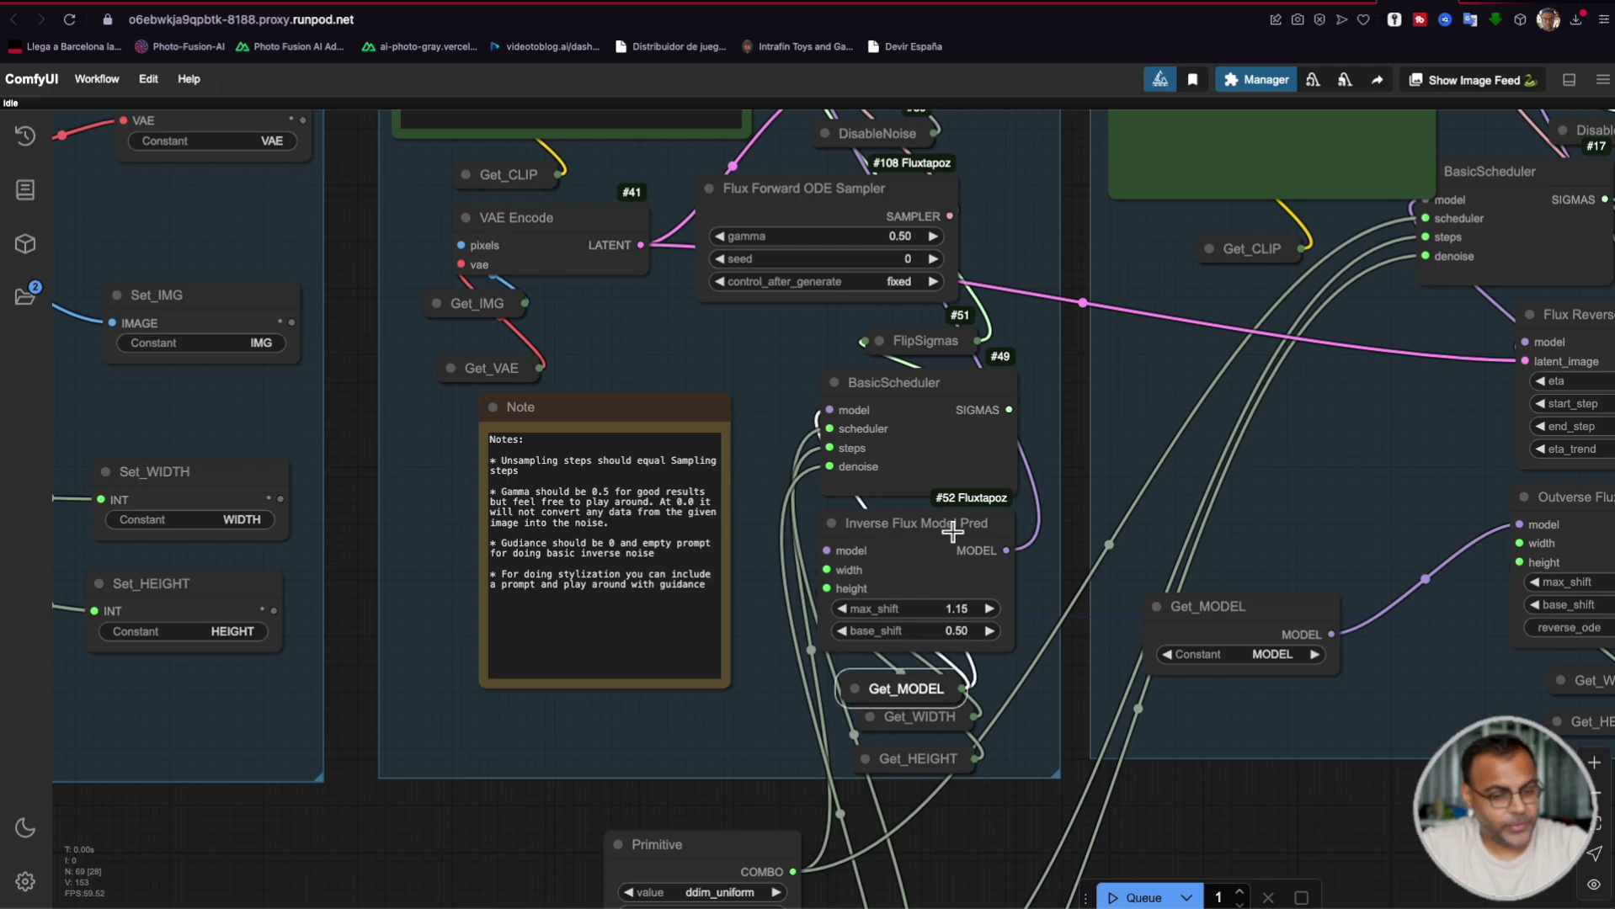
mouse_move(1007, 459)
left_mouse_down()
mouse_move(883, 462)
mouse_move(1035, 472)
left_mouse_up()
Step: Inspect the ddim_uniform, 24 and 1.00 Primitive nodes below without changing them
scroll(927, 200, "up", 5)
scroll(1141, 459, "down", 4)
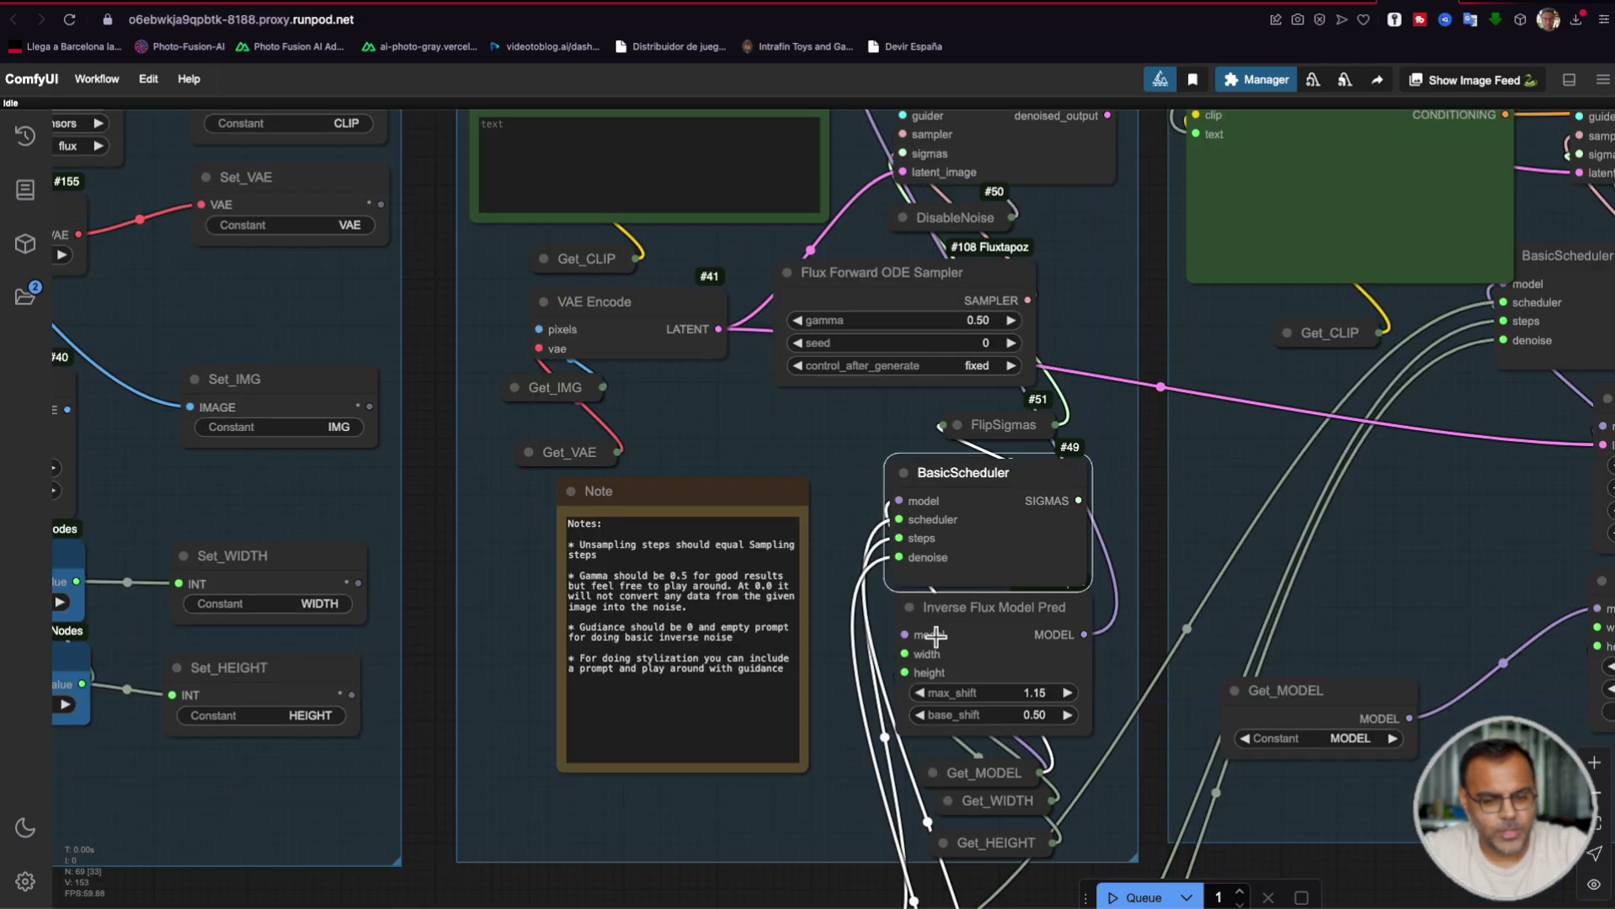
left_click_drag(1164, 775, 1149, 244)
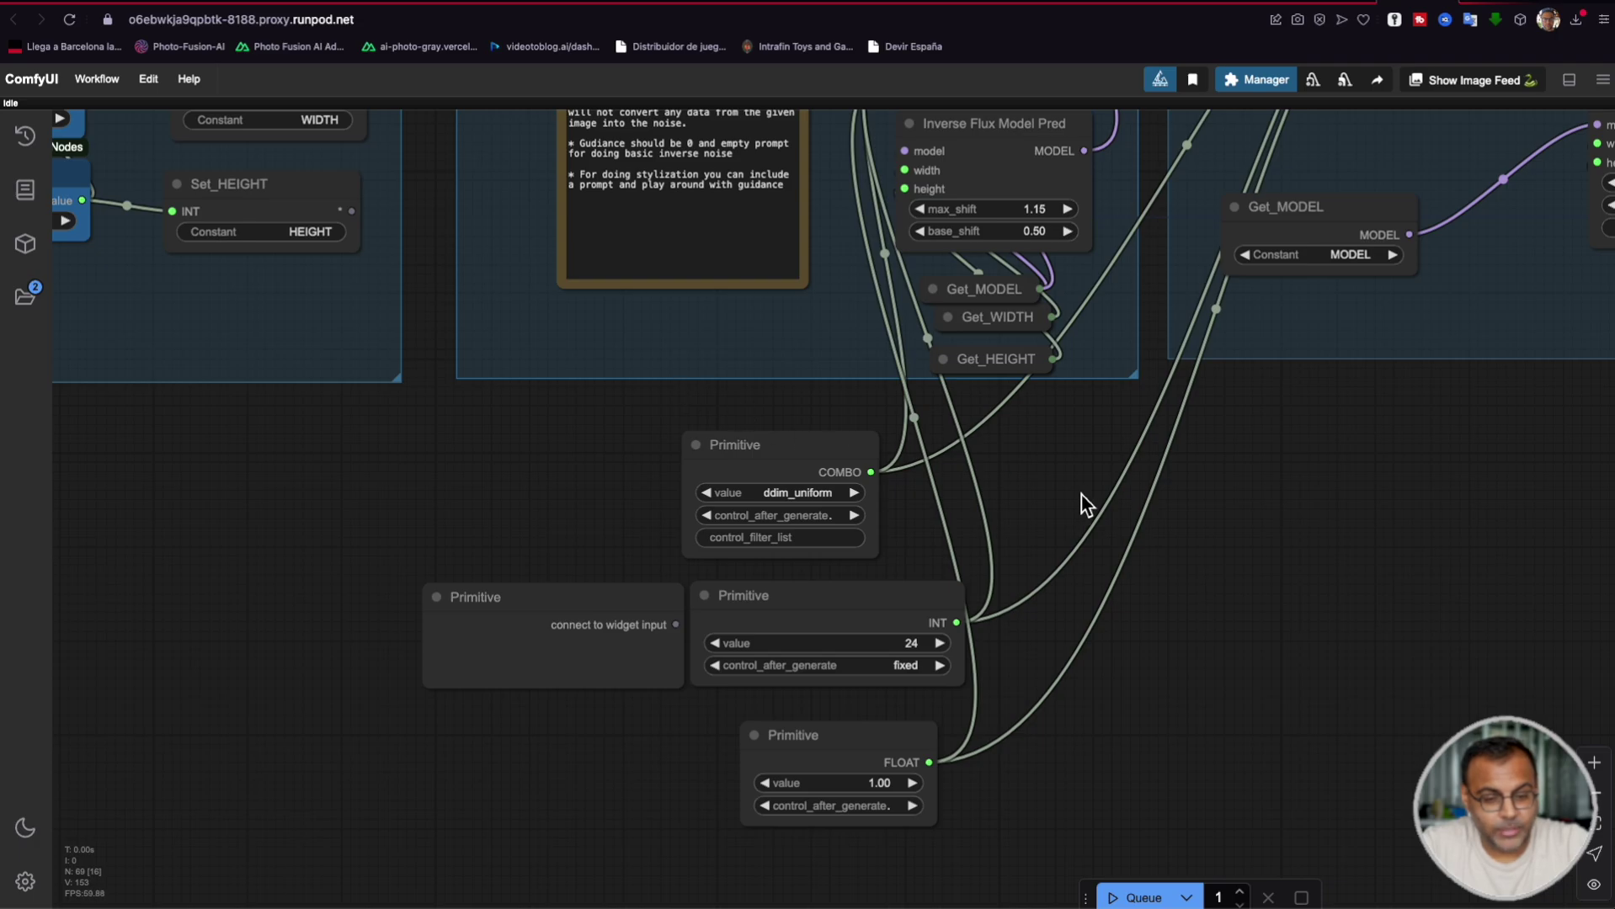
scroll(1081, 505, "up", 1)
left_click(841, 487)
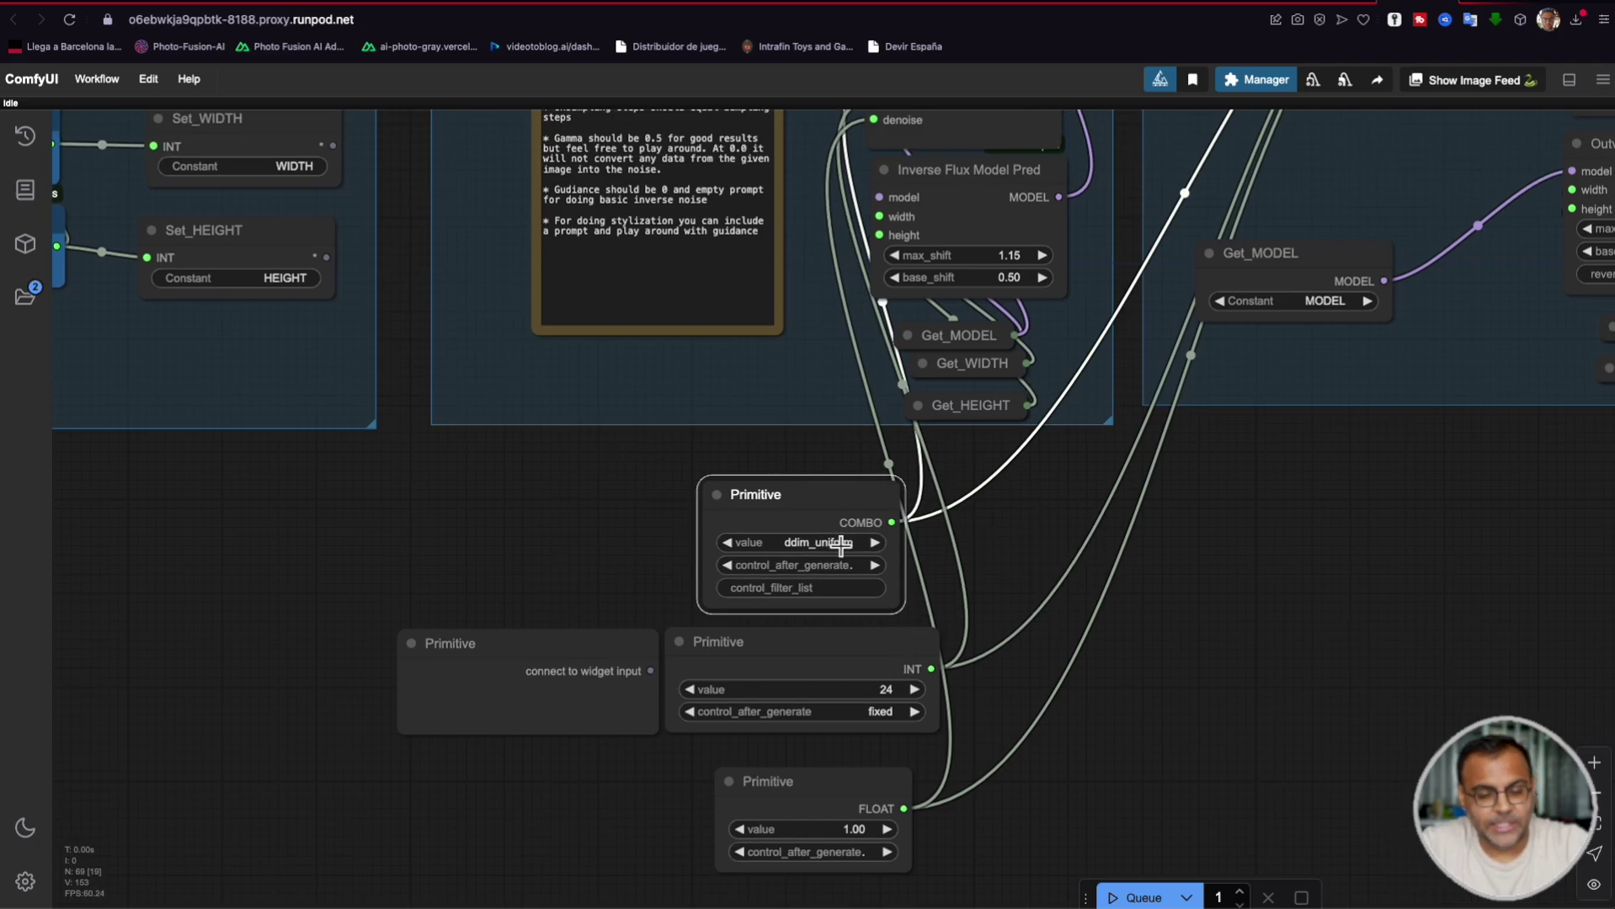
scroll(840, 869, "up", 2)
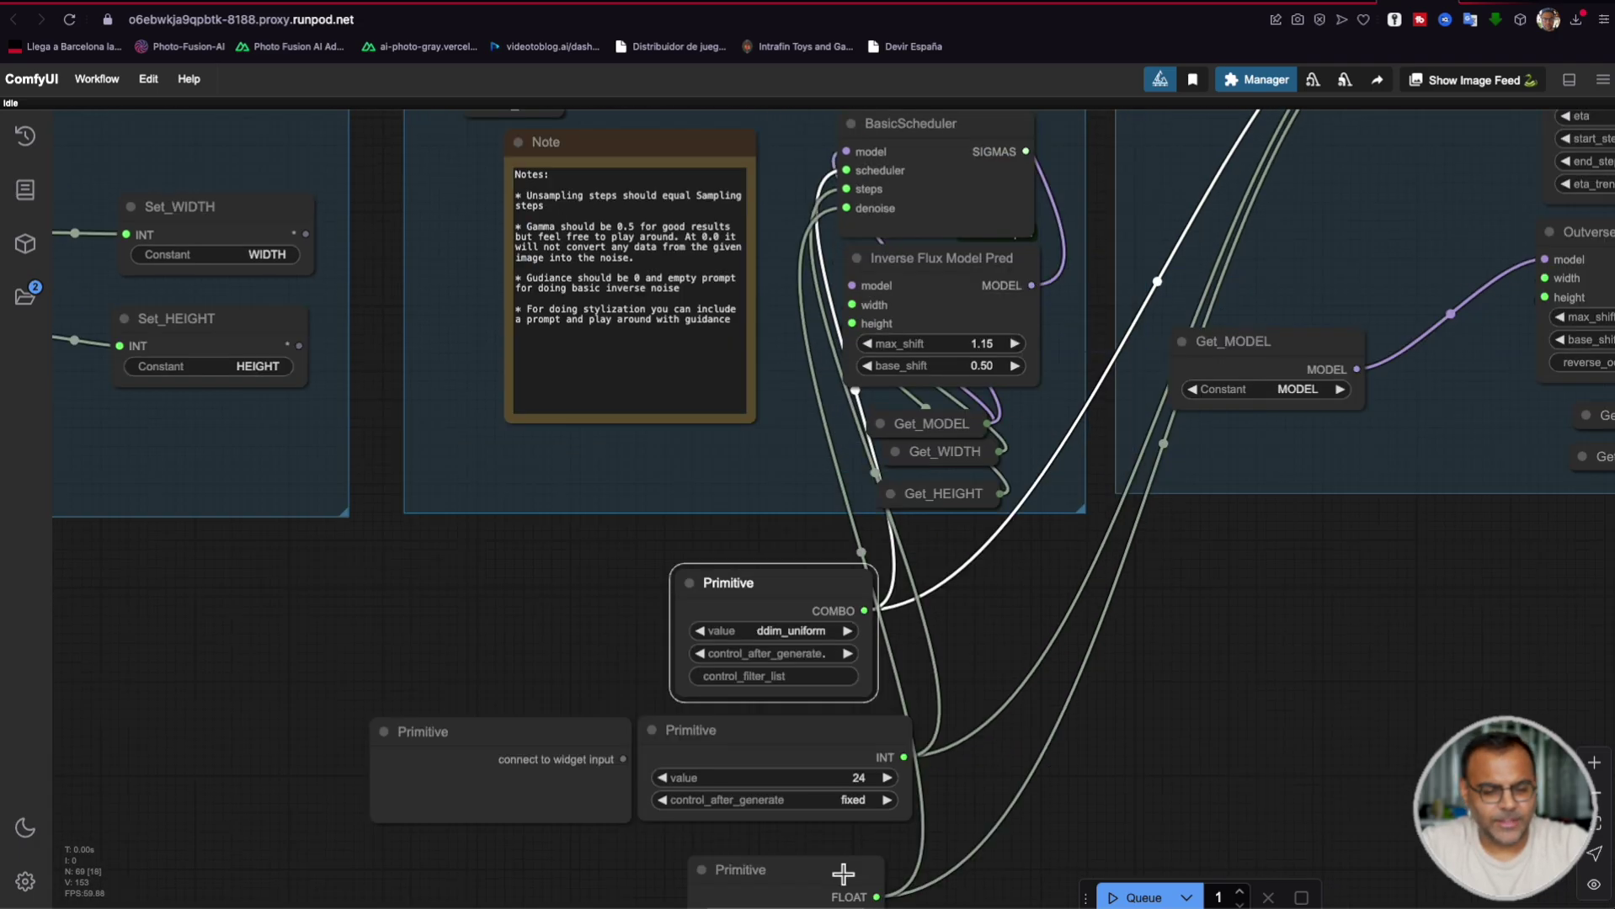
scroll(1045, 703, "down", 1)
left_click(1045, 703)
scroll(916, 738, "up", 1)
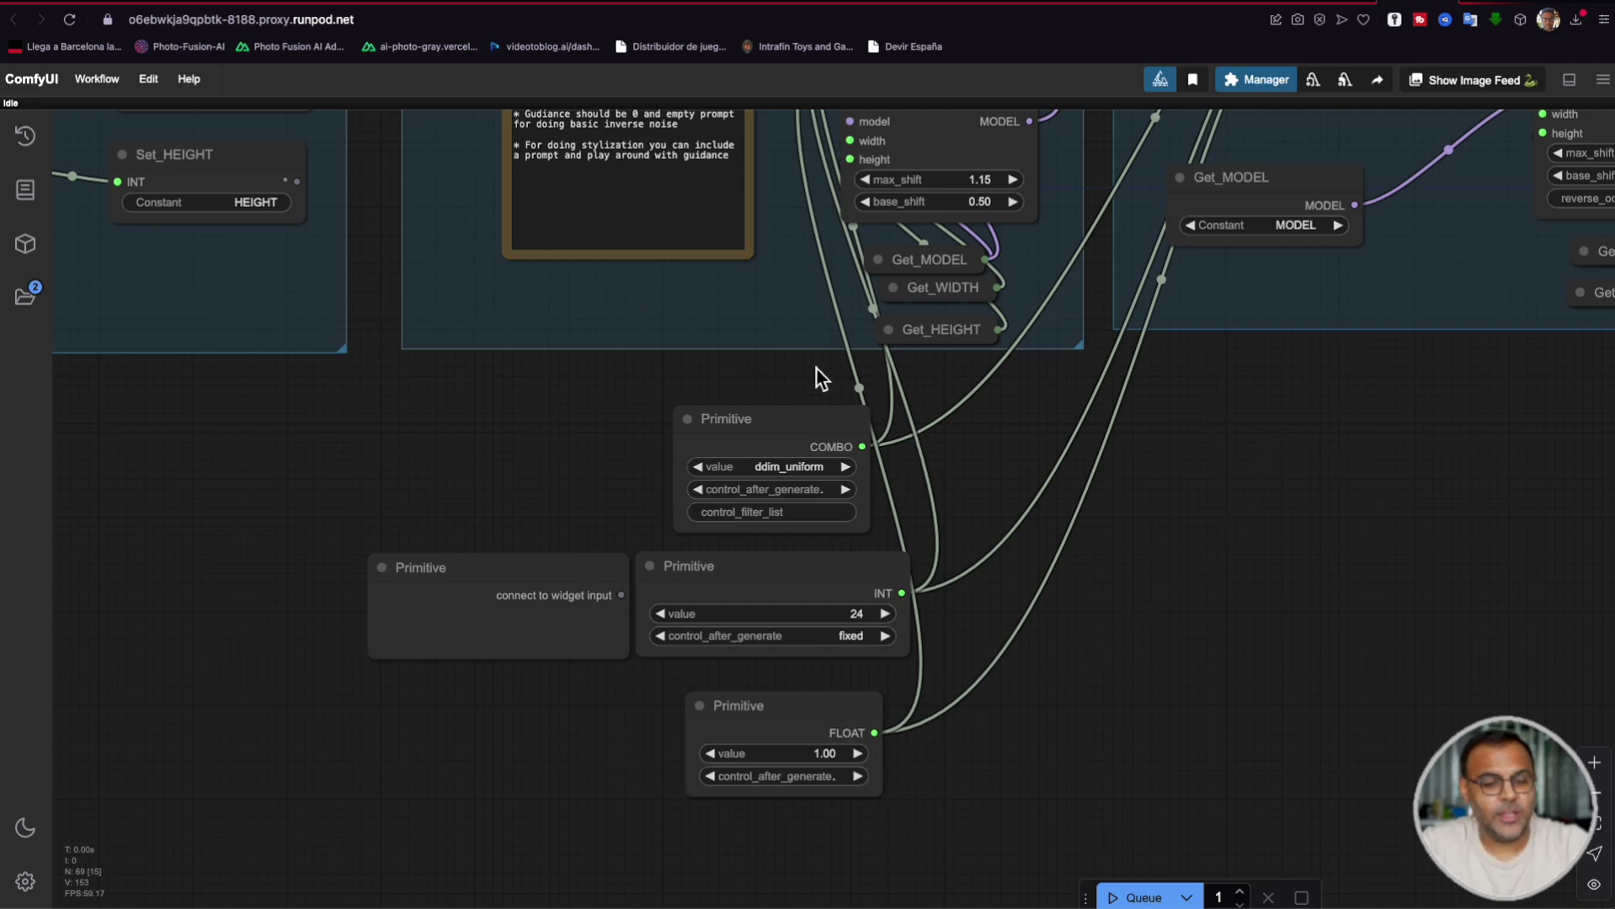
left_click_drag(1123, 522, 1097, 547)
scroll(1097, 547, "down", 3)
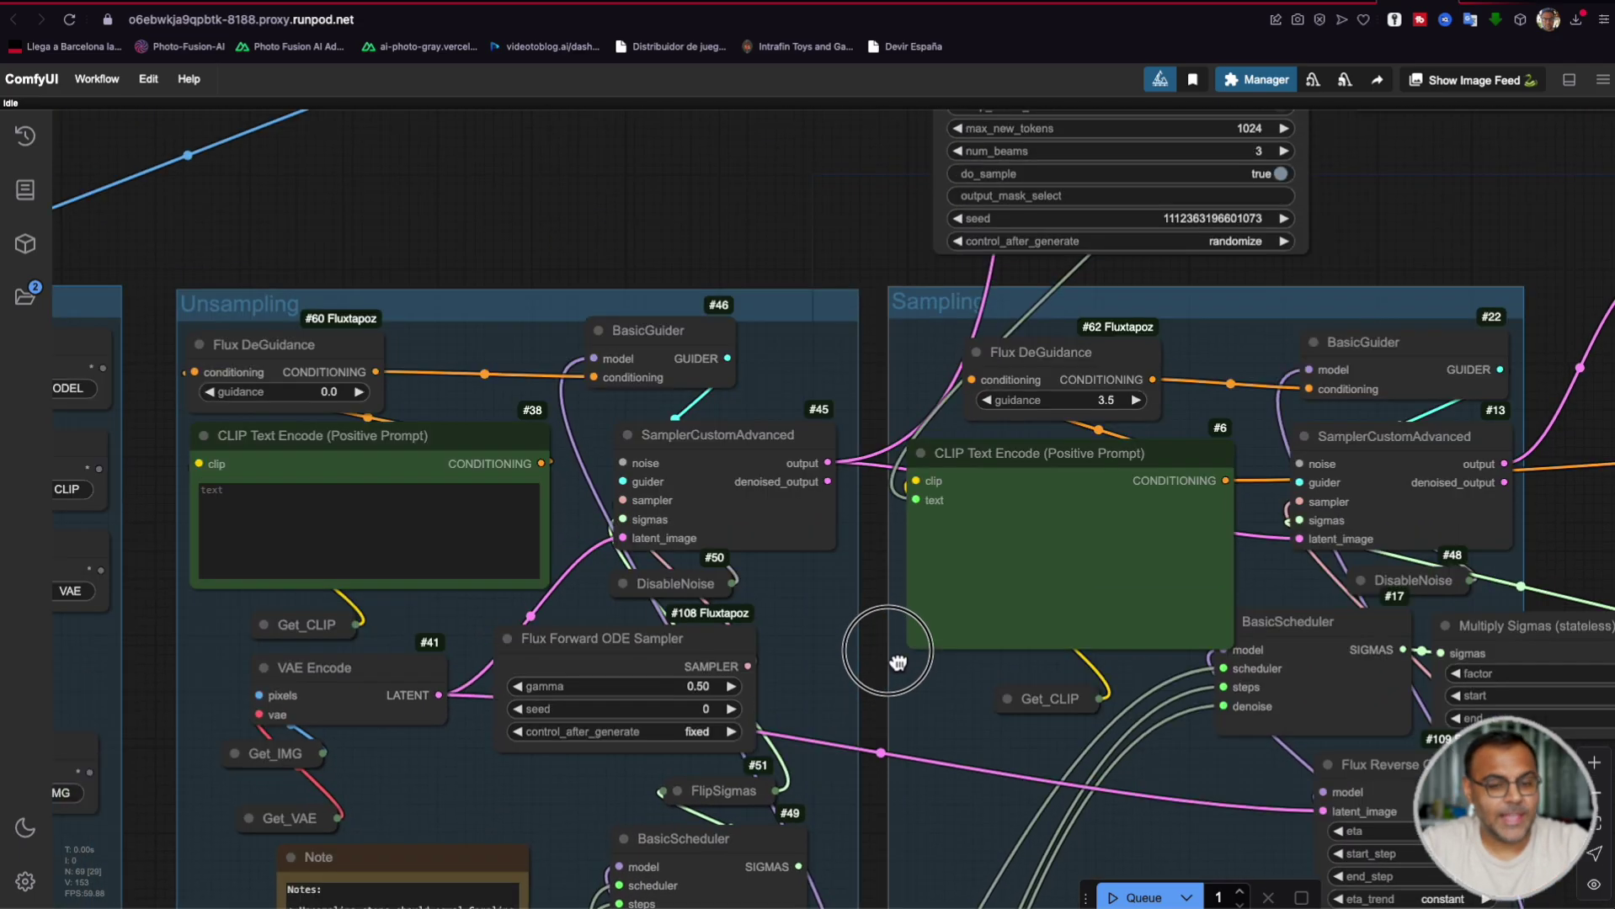
scroll(974, 217, "up", 3)
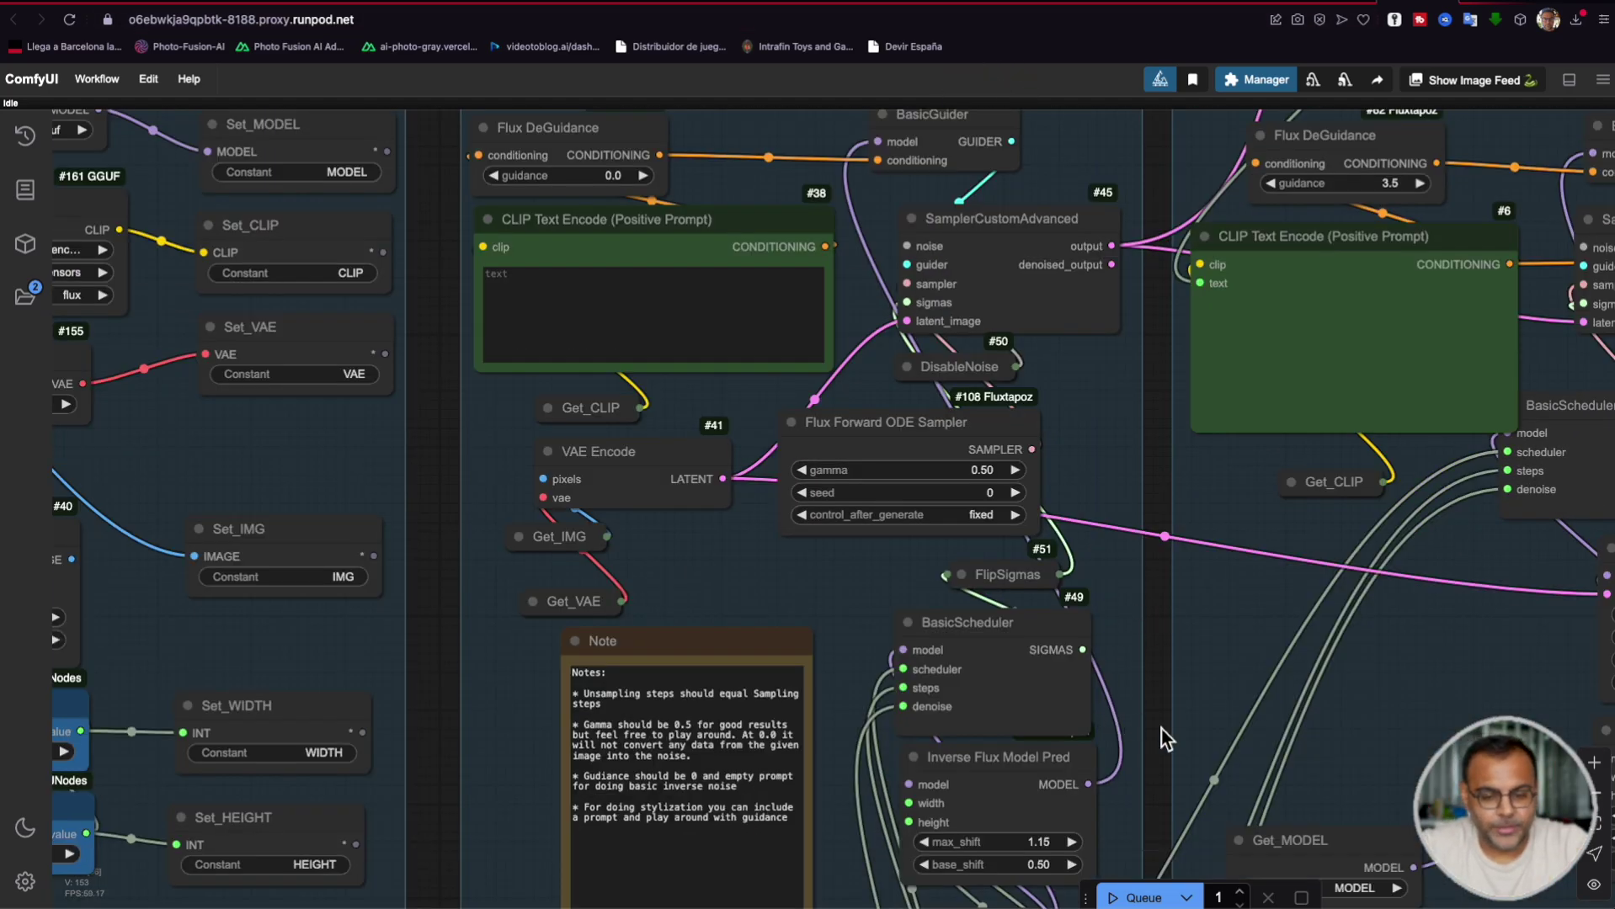
scroll(1161, 733, "down", 1)
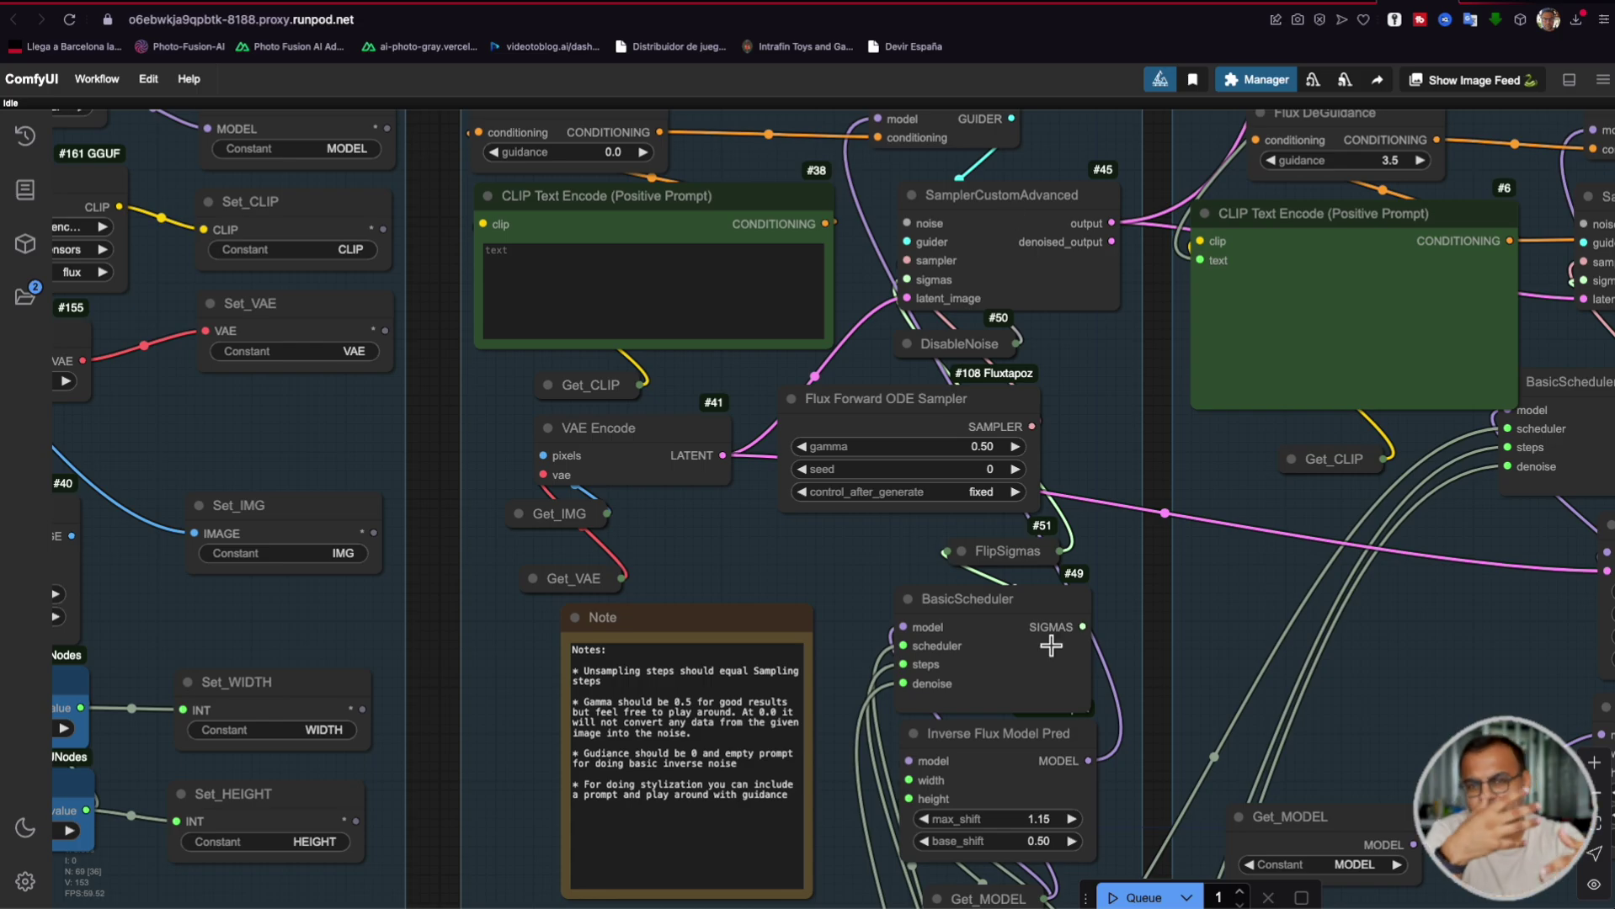
left_click_drag(1166, 673, 1204, 228)
scroll(853, 660, "up", 3)
left_click(853, 660)
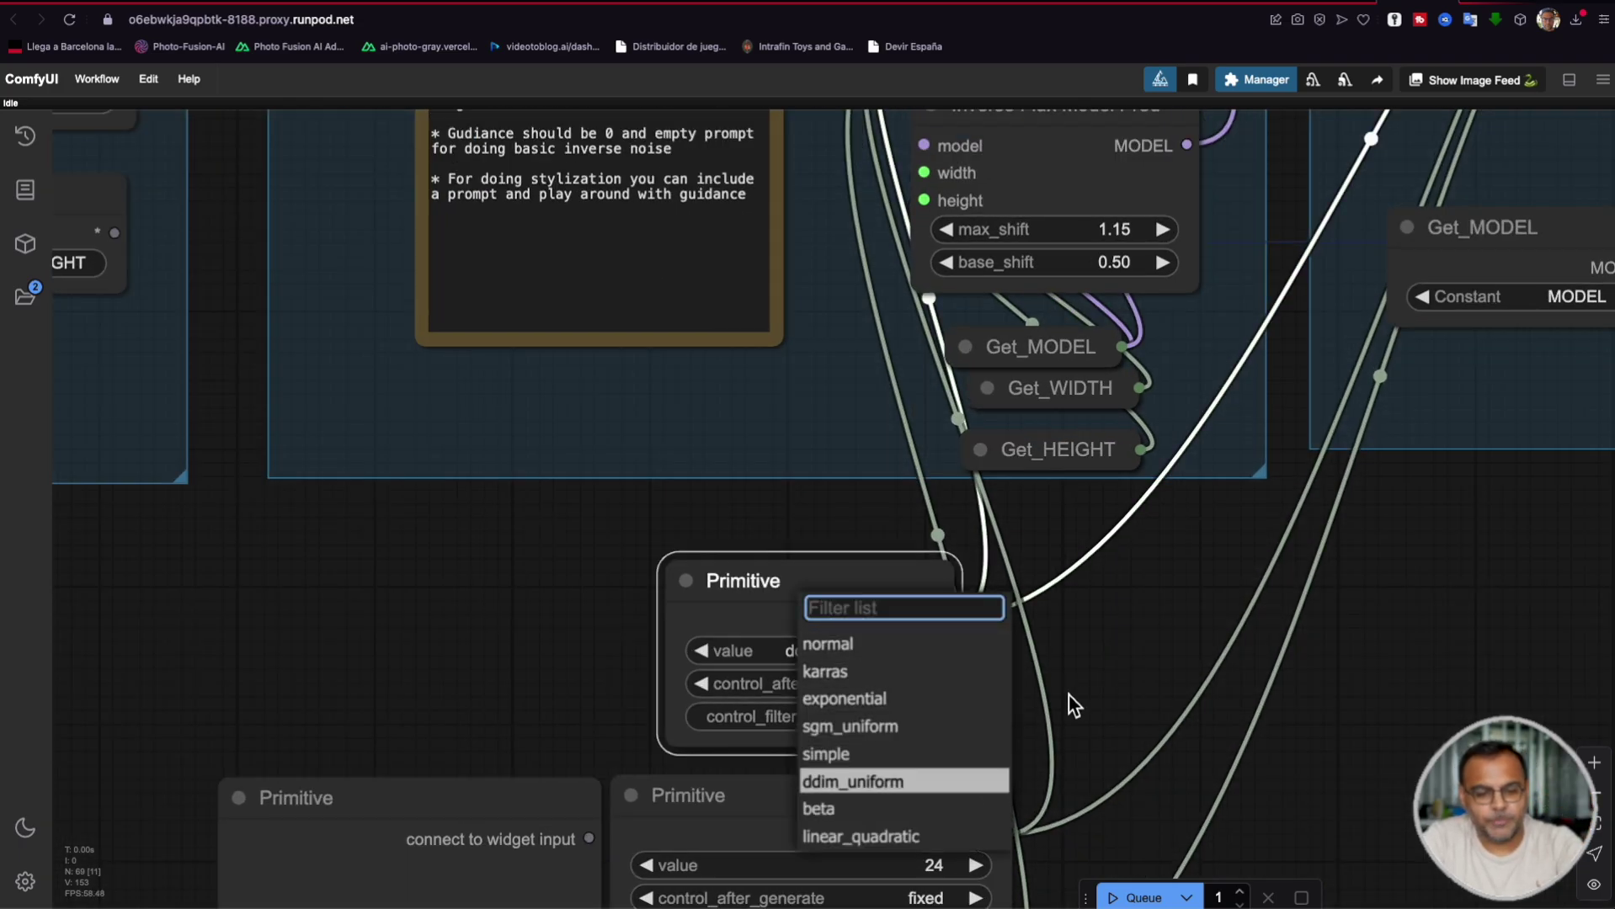
left_click(1106, 668)
left_click_drag(1157, 777, 1183, 632)
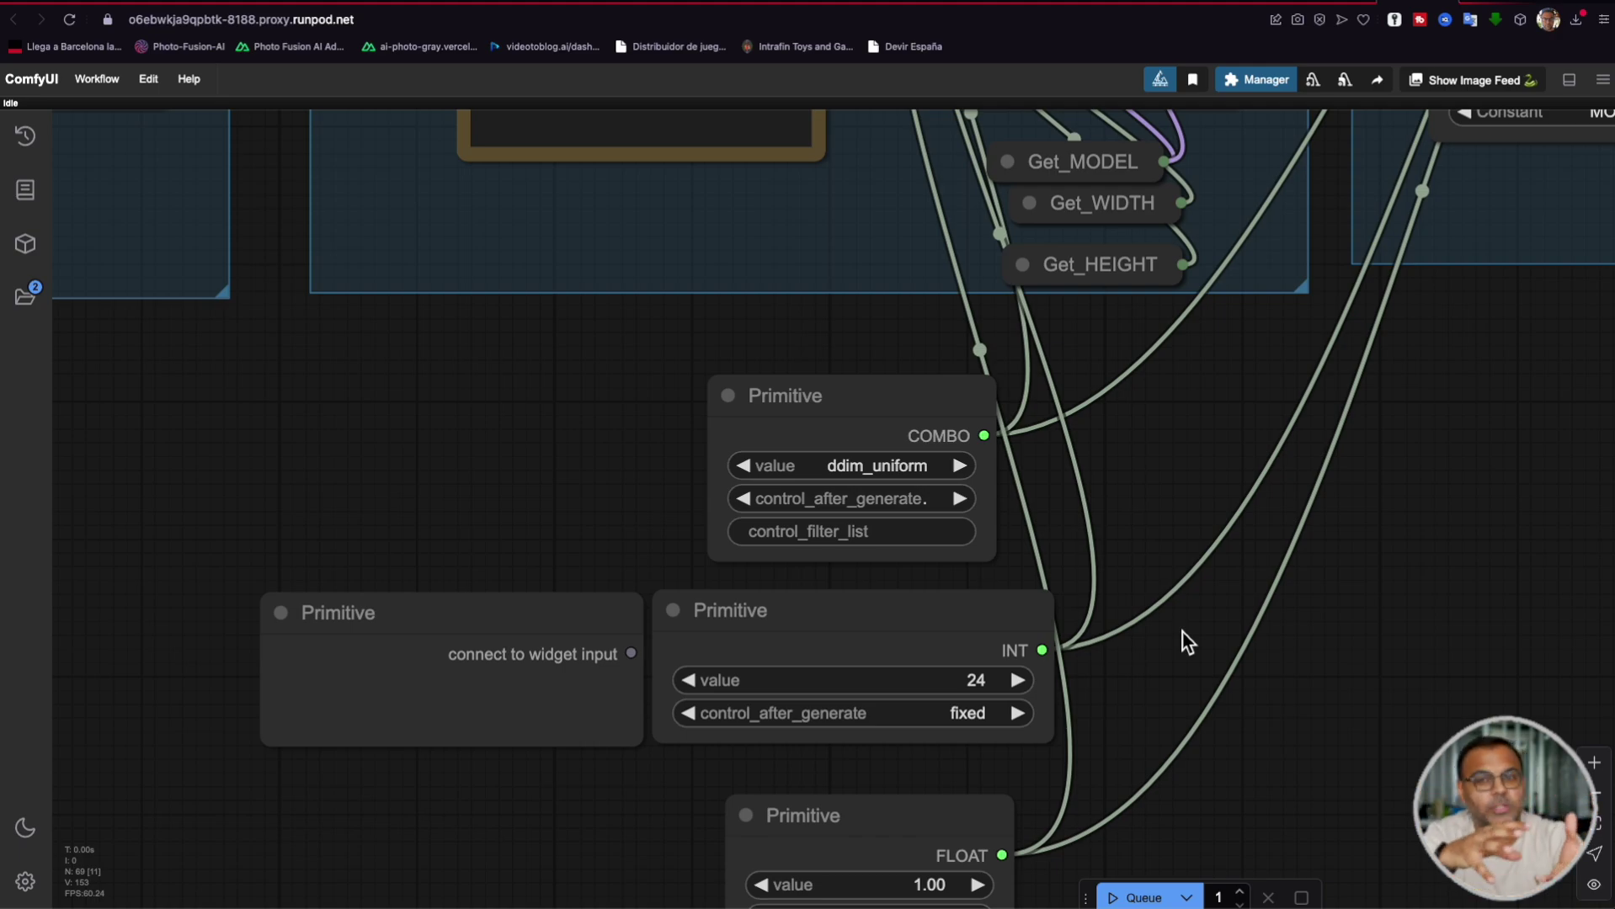
scroll(1182, 632, "up", 10)
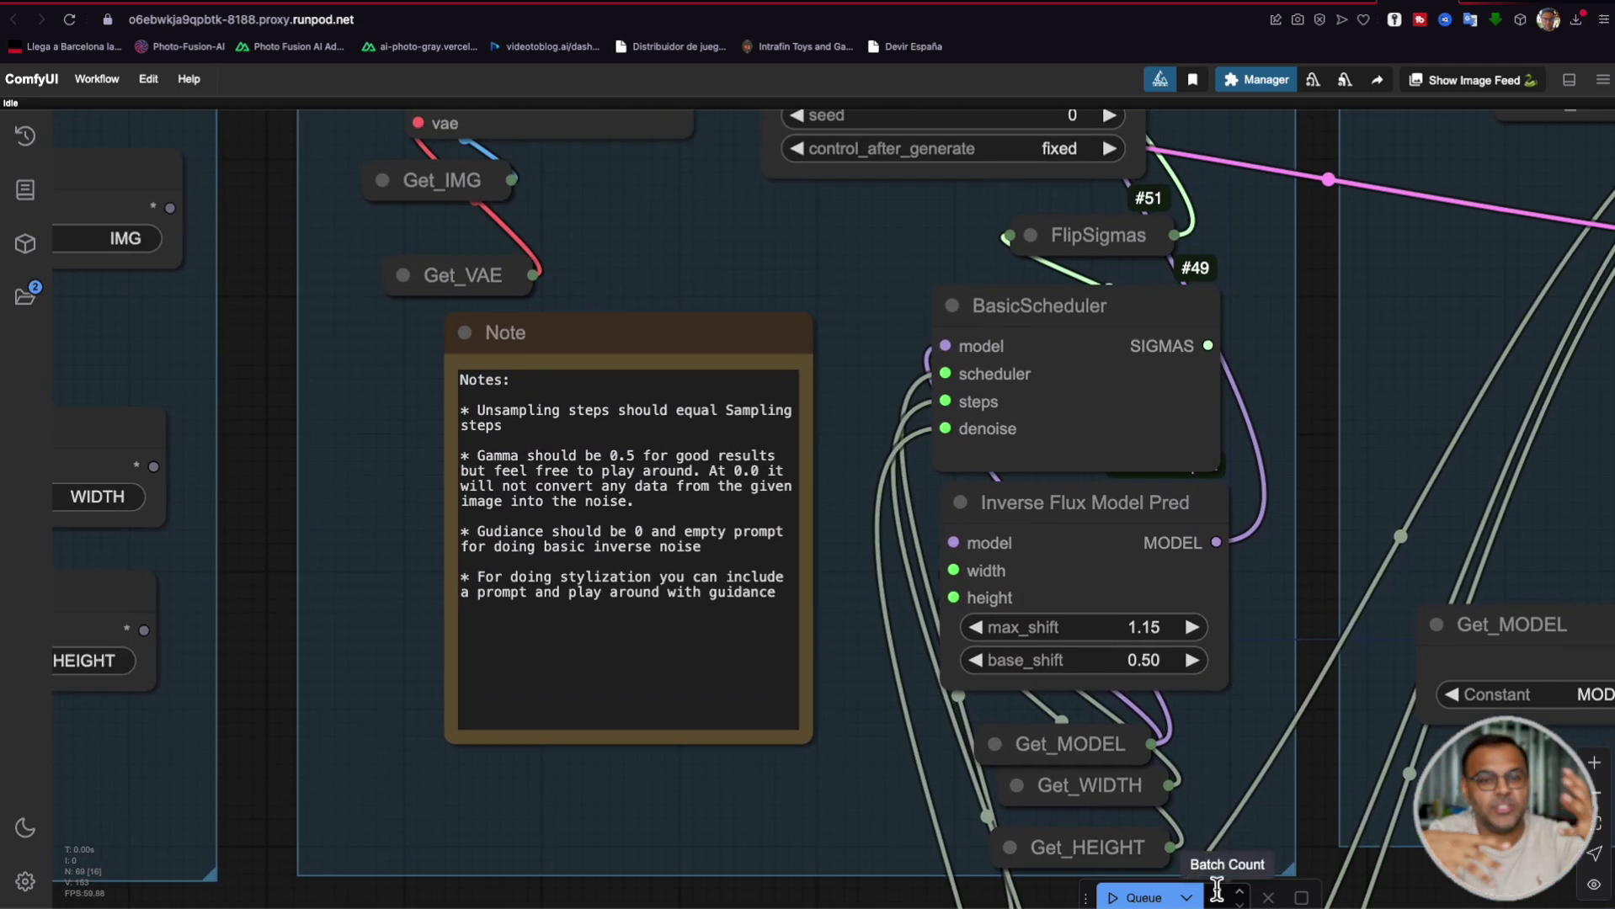
scroll(1216, 890, "up", 5)
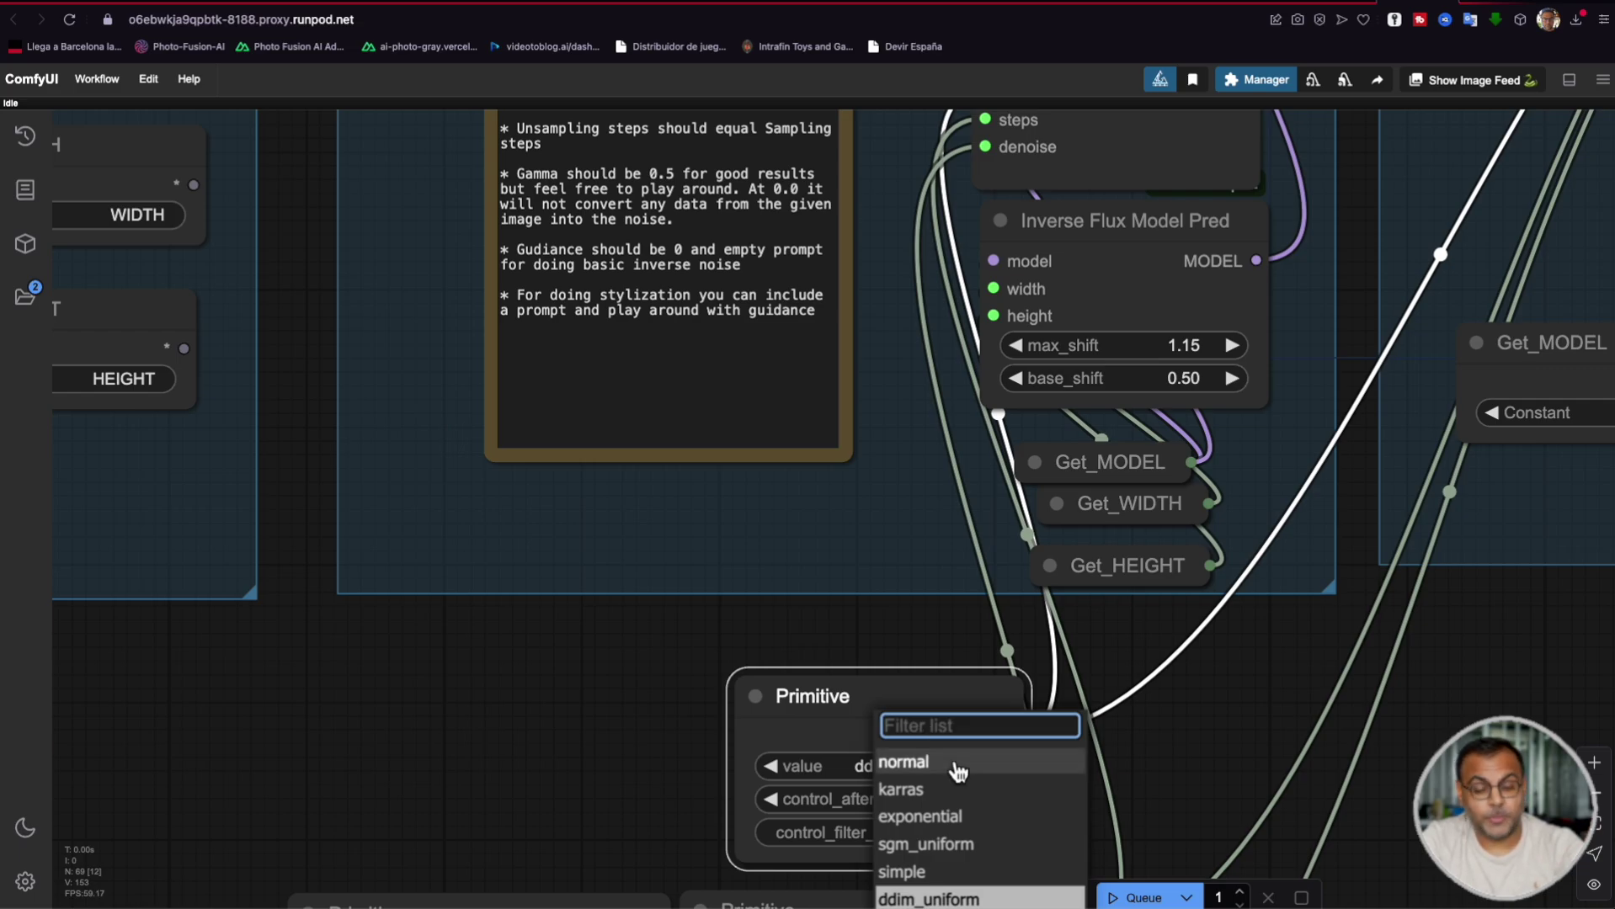
left_click(1021, 629)
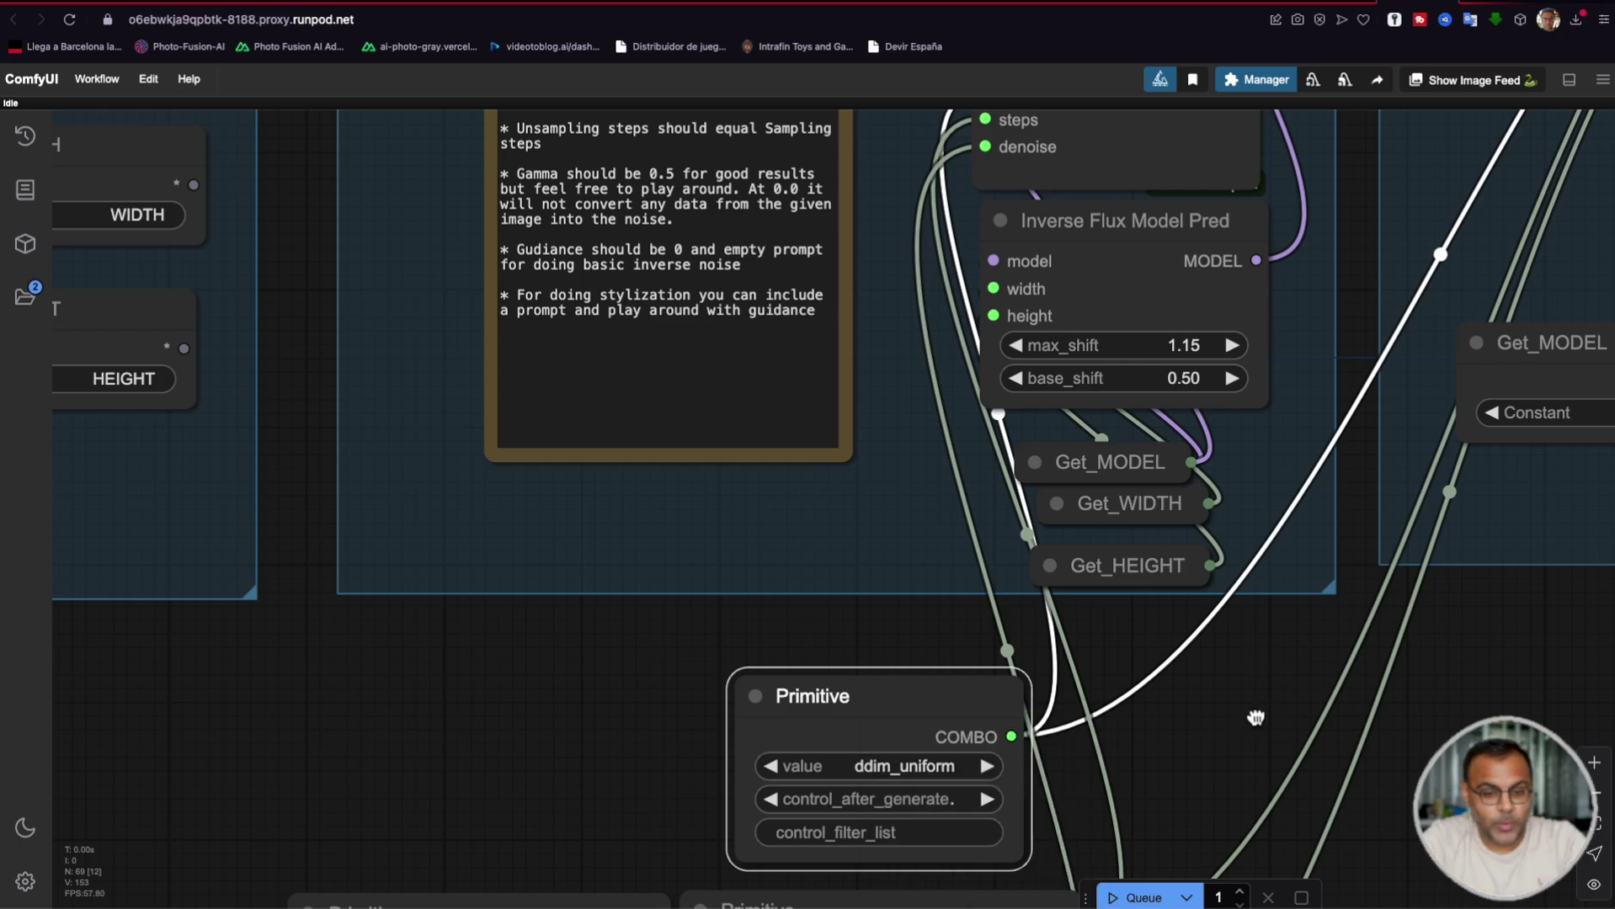
scroll(1154, 768, "down", 2)
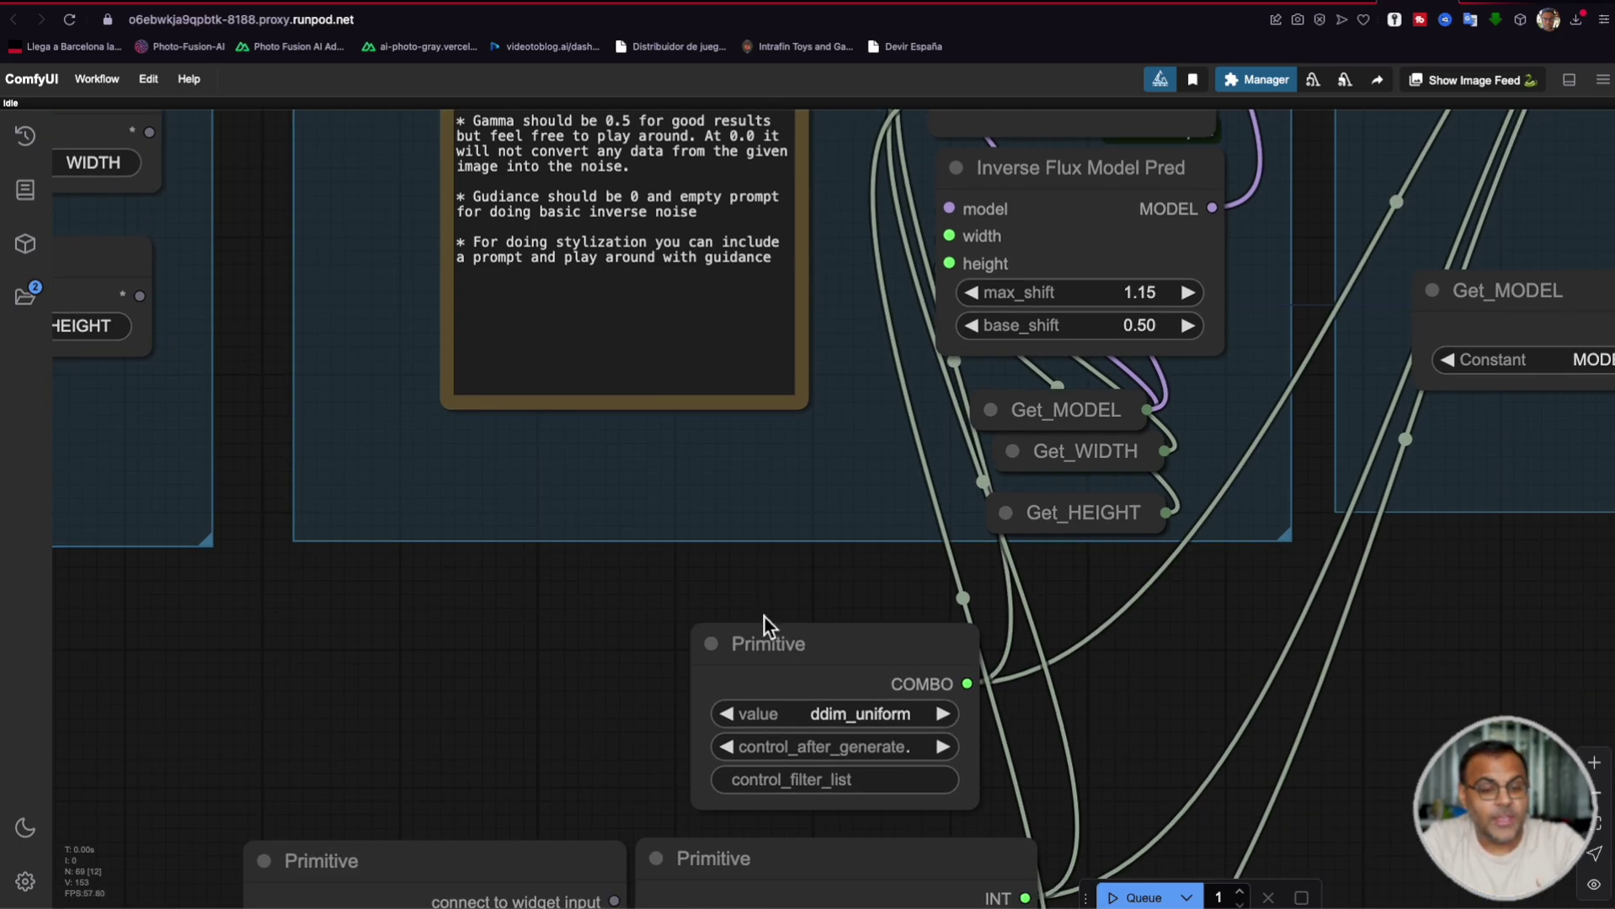
scroll(1189, 522, "down", 5)
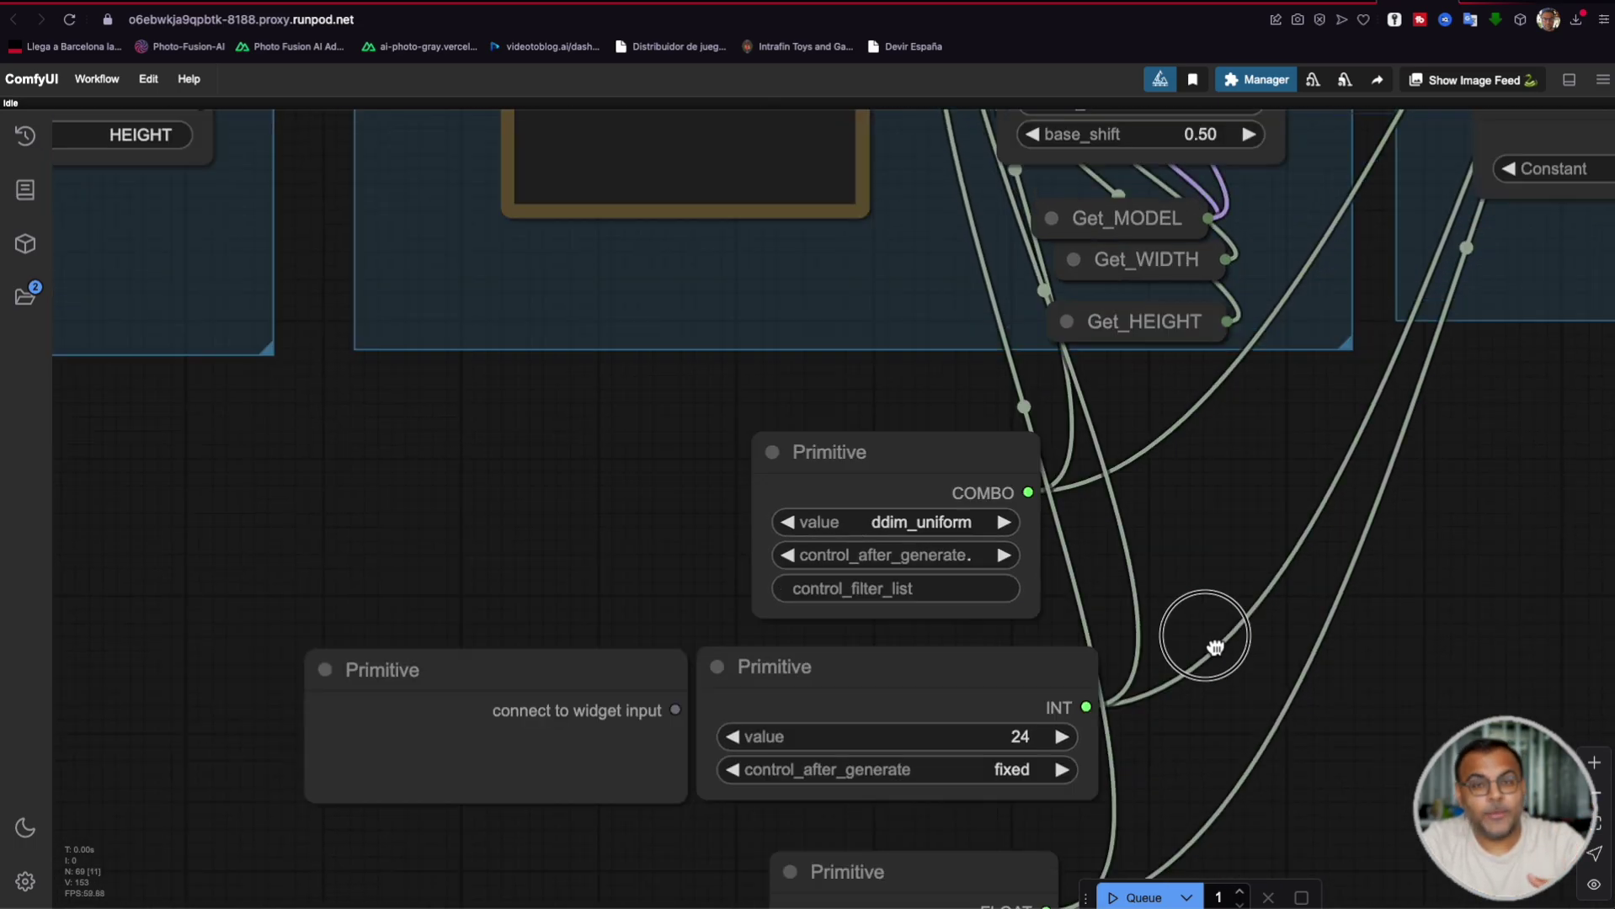
scroll(1415, 527, "up", 8)
left_click_drag(1355, 344, 1365, 592)
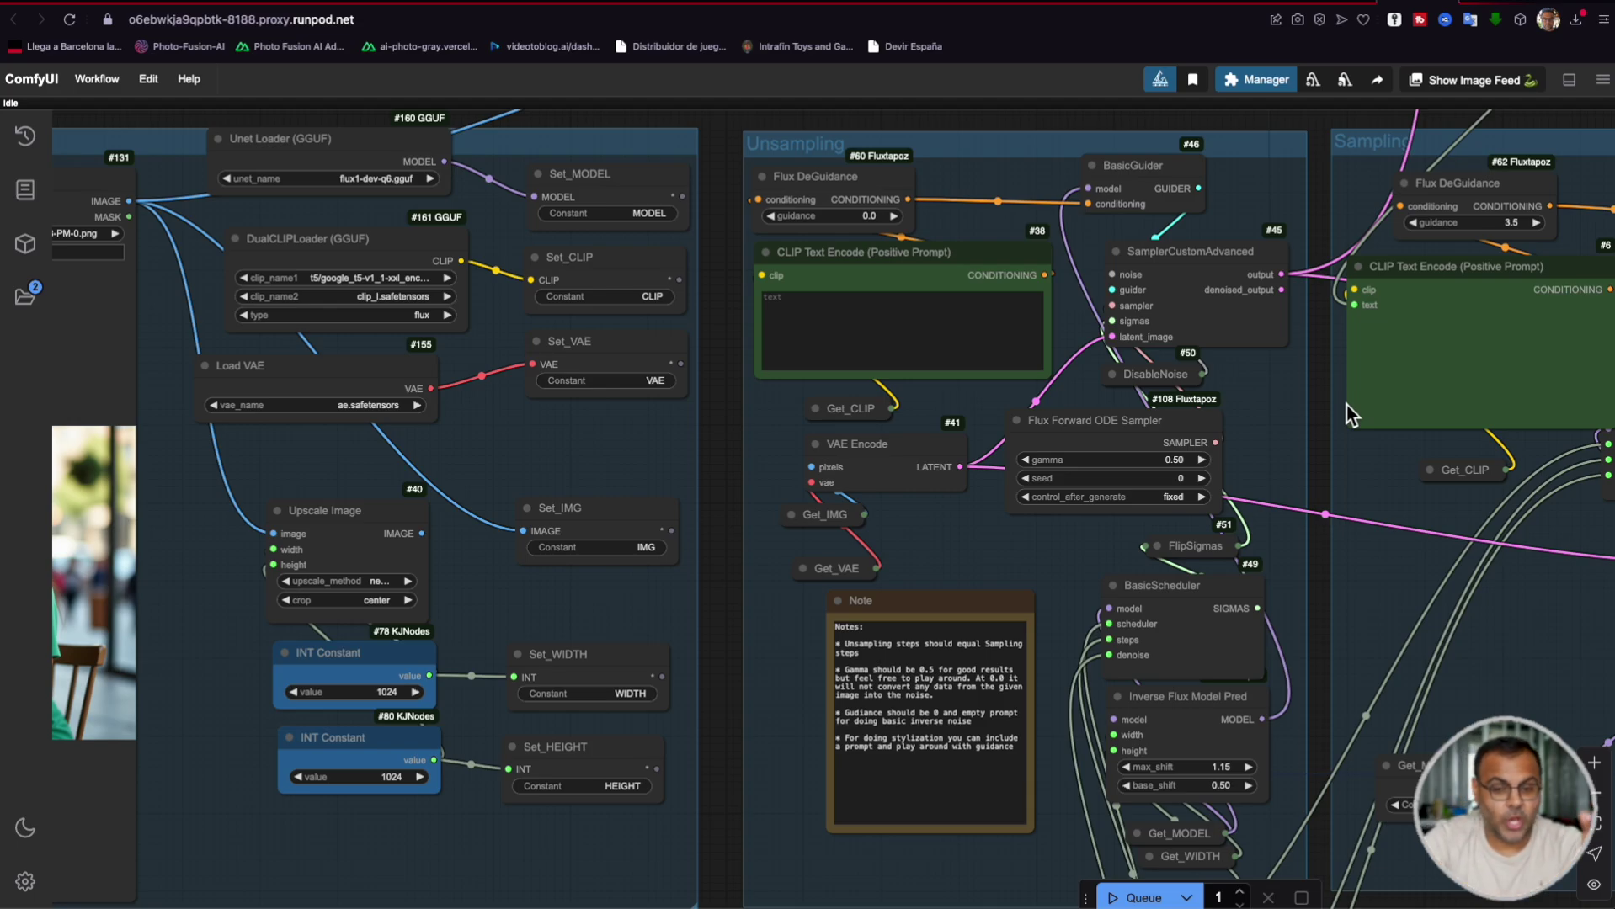
Step: Nudge the Flux Forward ODE Sampler (gamma 0.50) right, then zoom out over the workflow
scroll(1297, 417, "up", 6)
left_click_drag(1381, 440, 1397, 459)
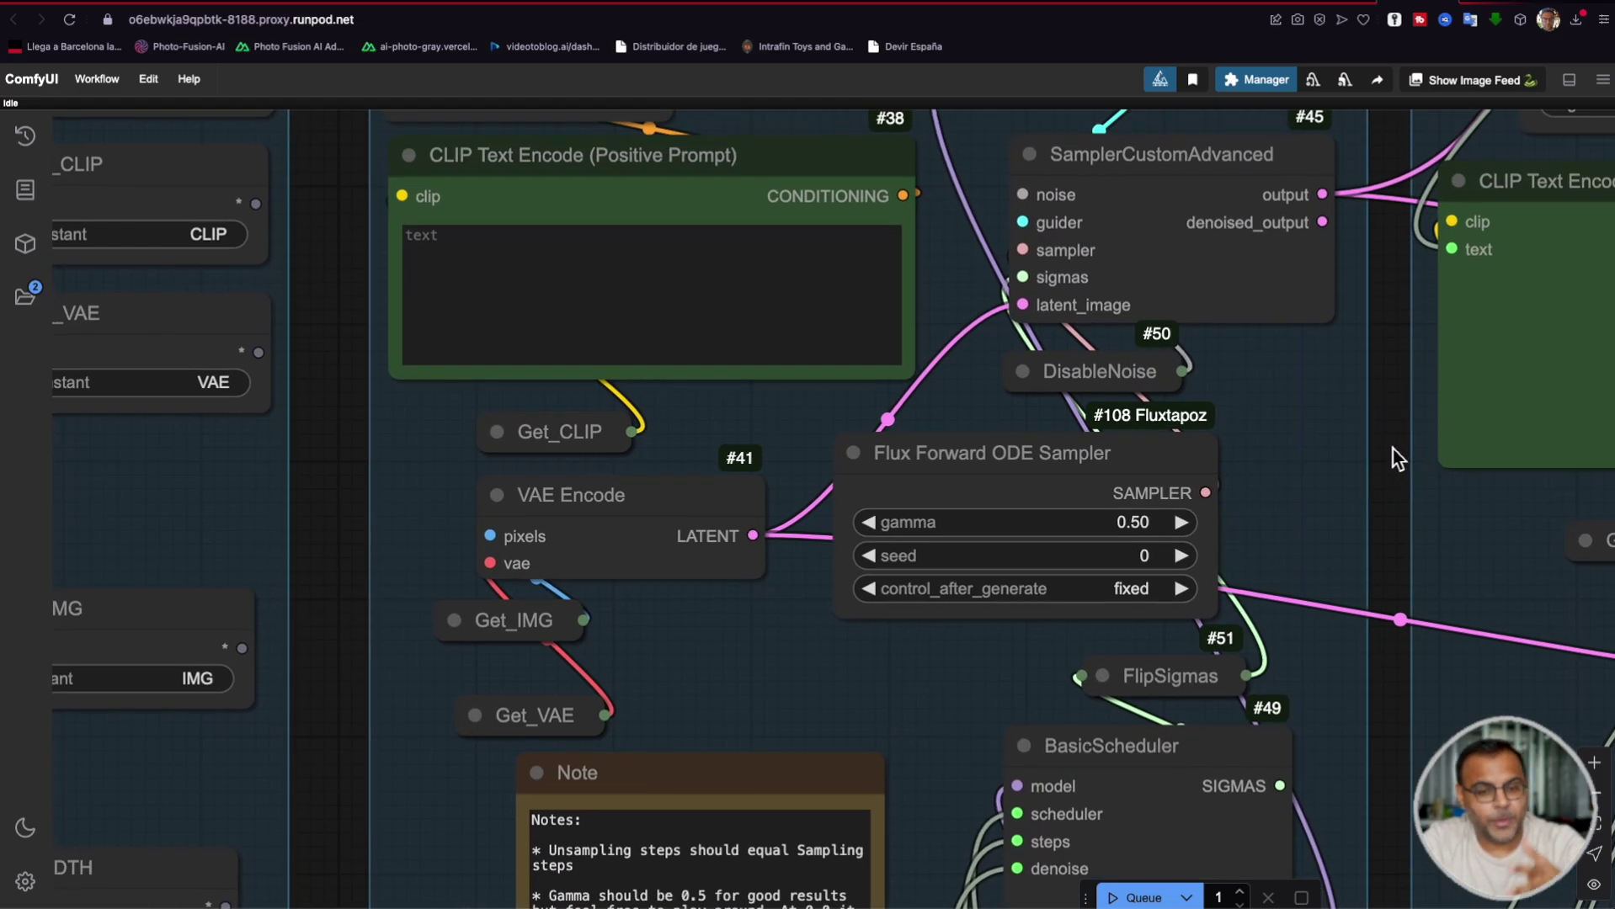
left_click_drag(1062, 482, 1098, 482)
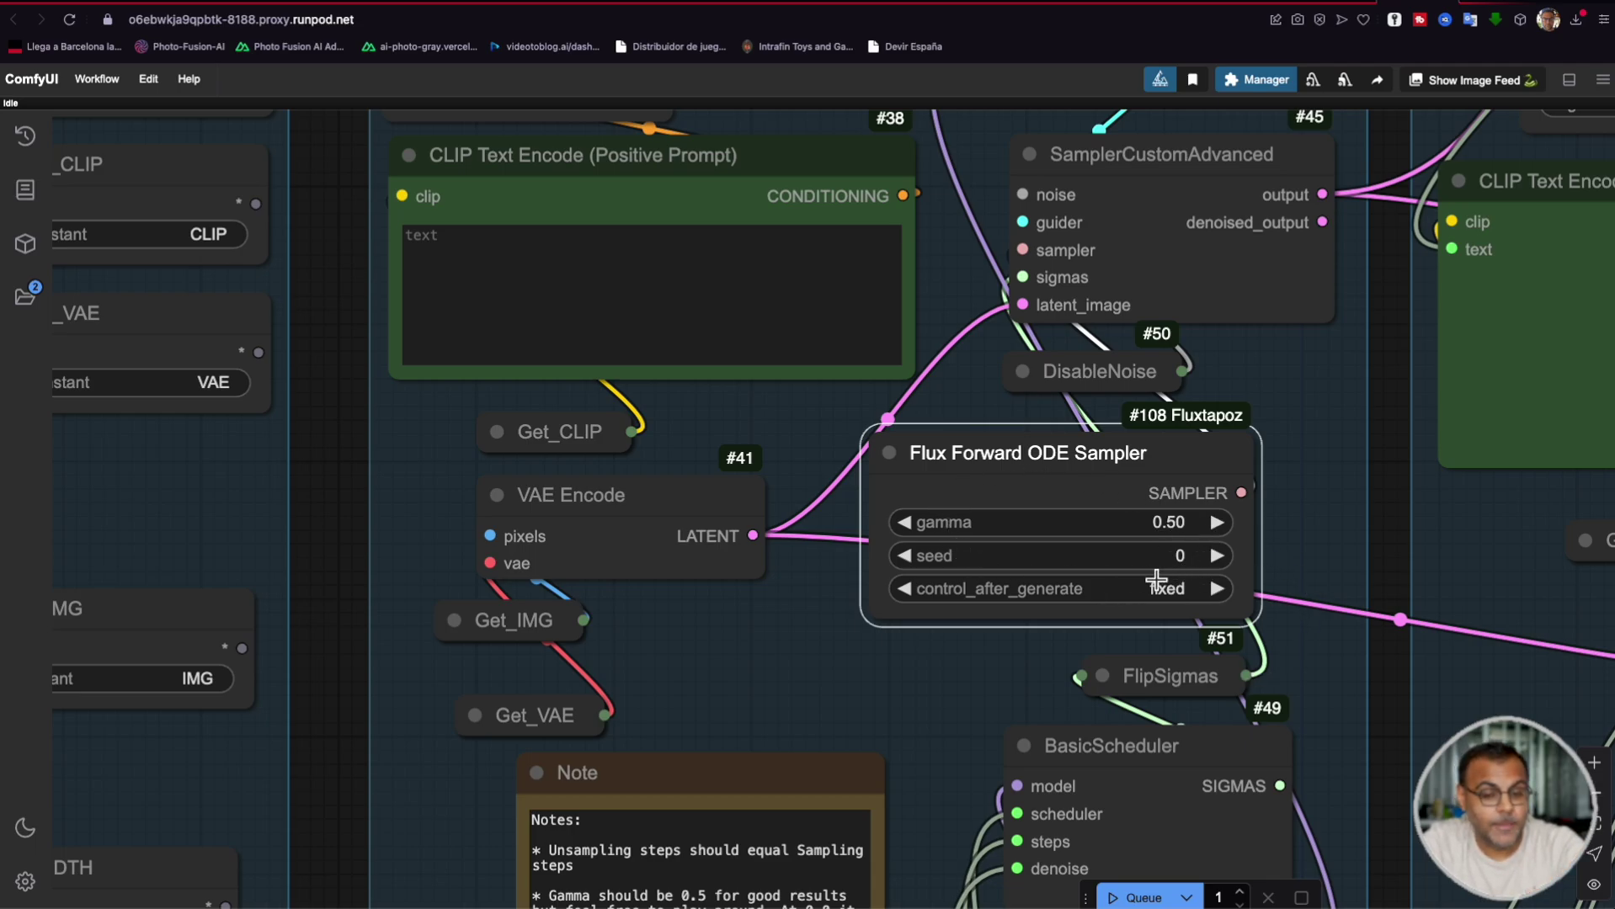
scroll(1101, 443, "down", 6)
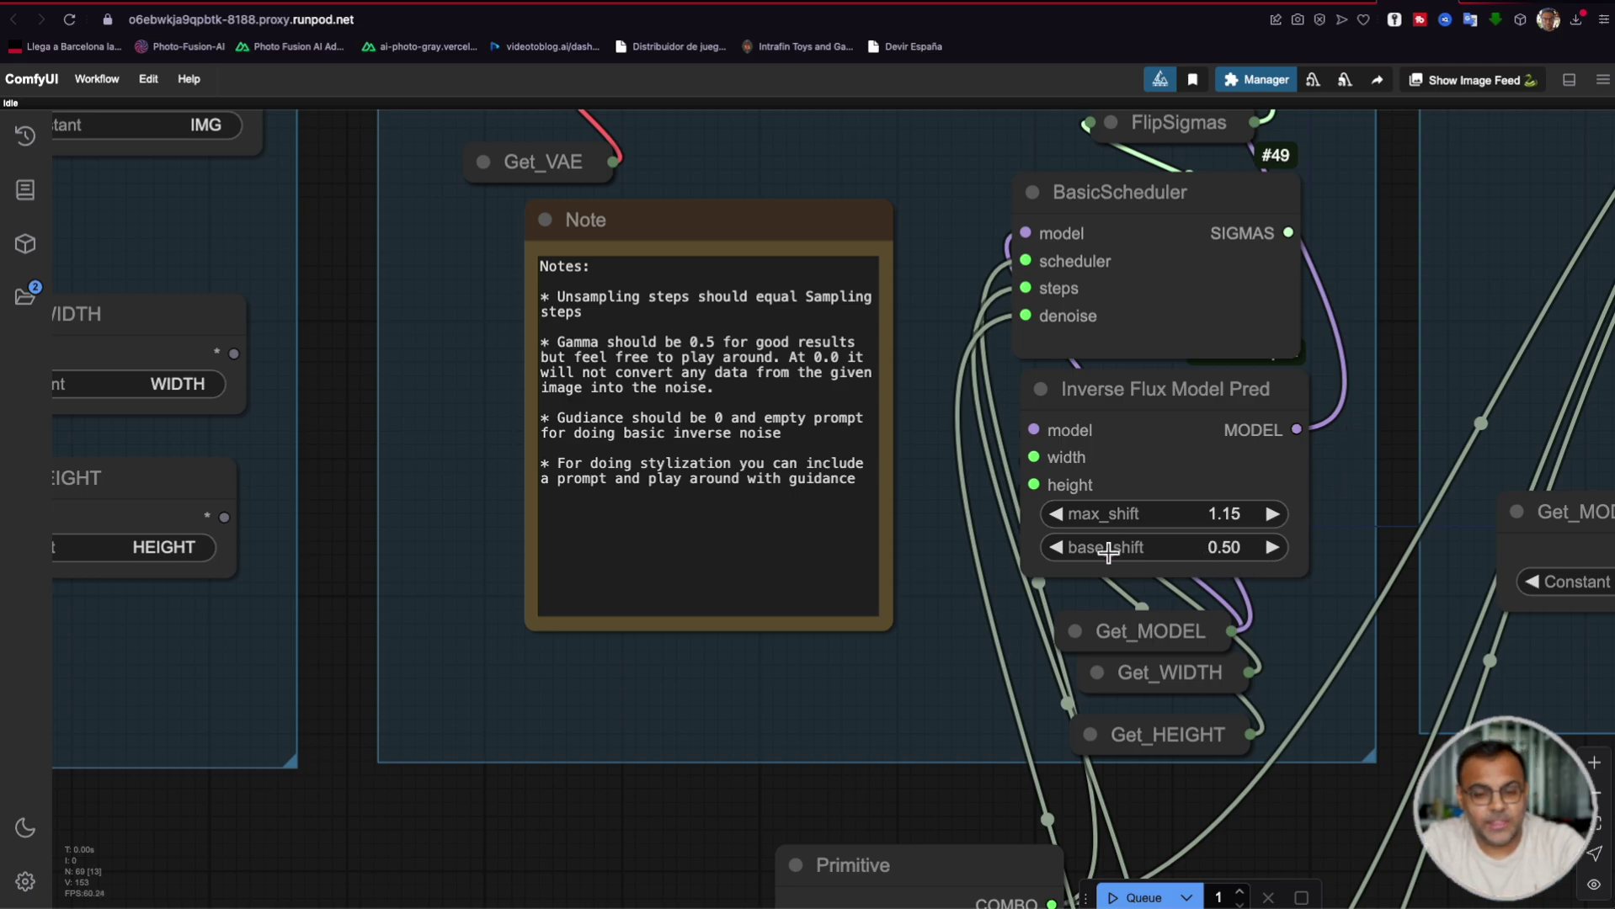
scroll(1395, 536, "up", 1)
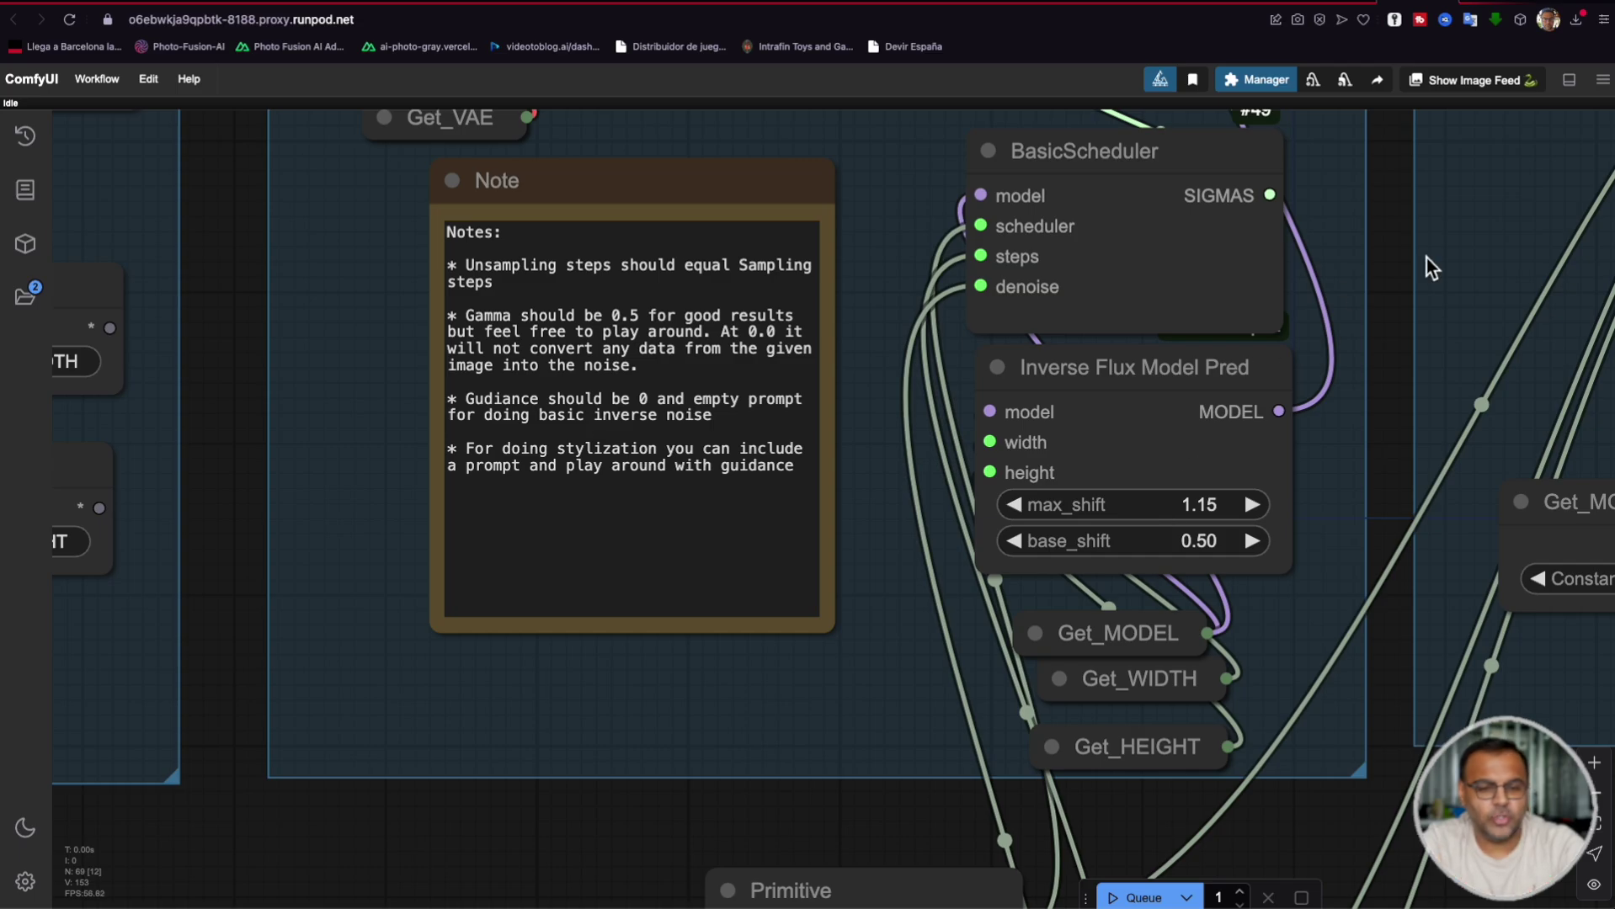
scroll(1430, 336, "down", 8)
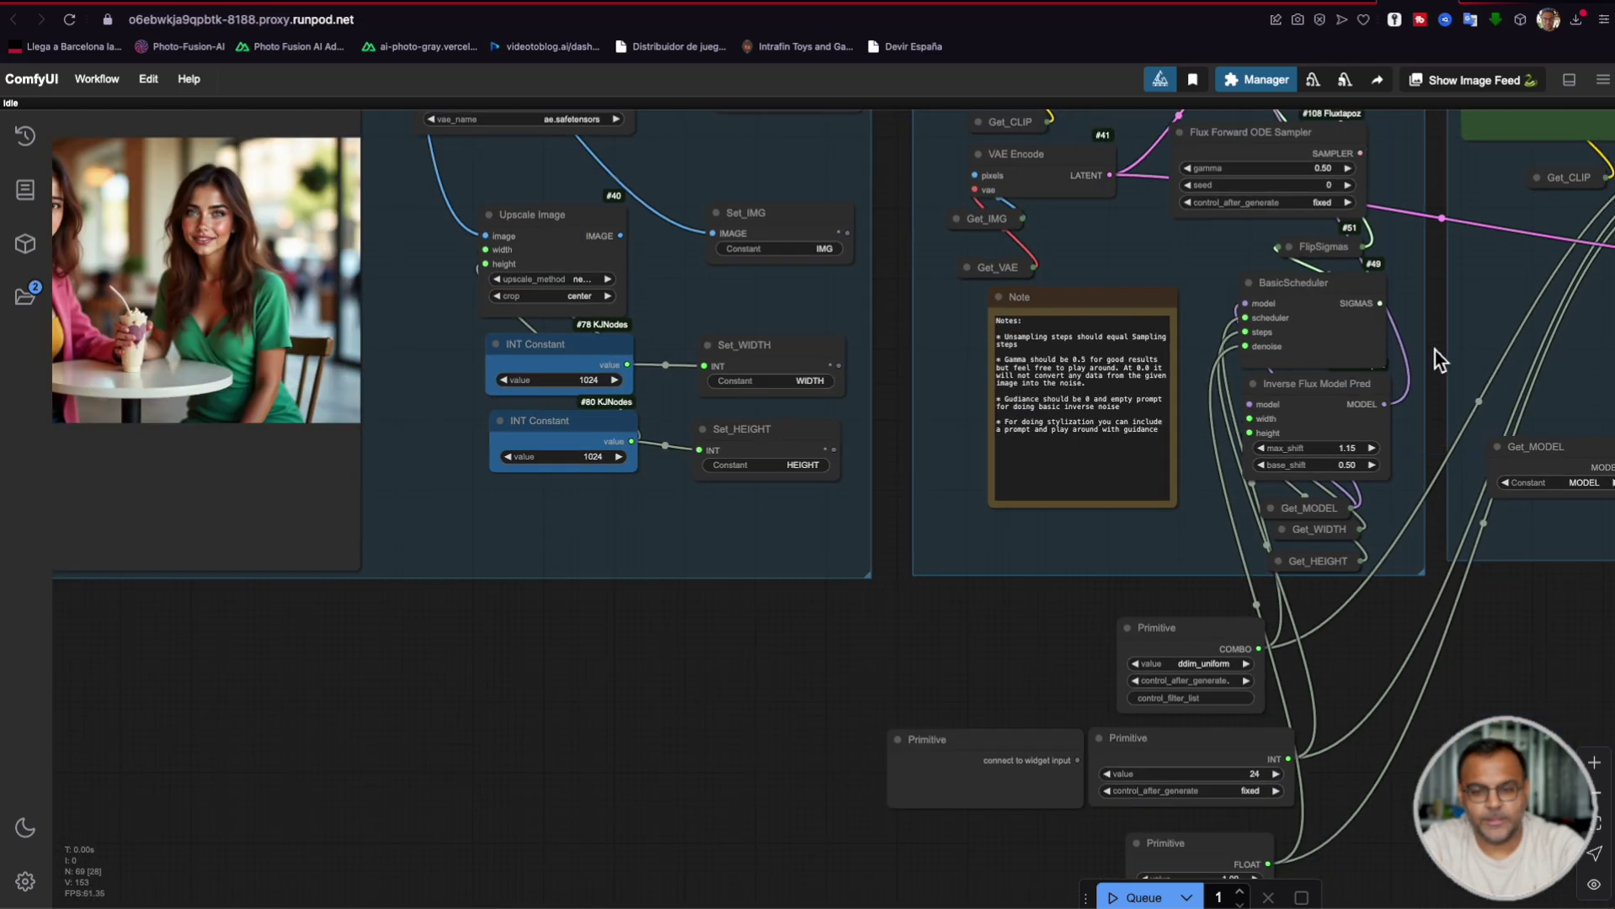
scroll(1259, 404, "up", 6)
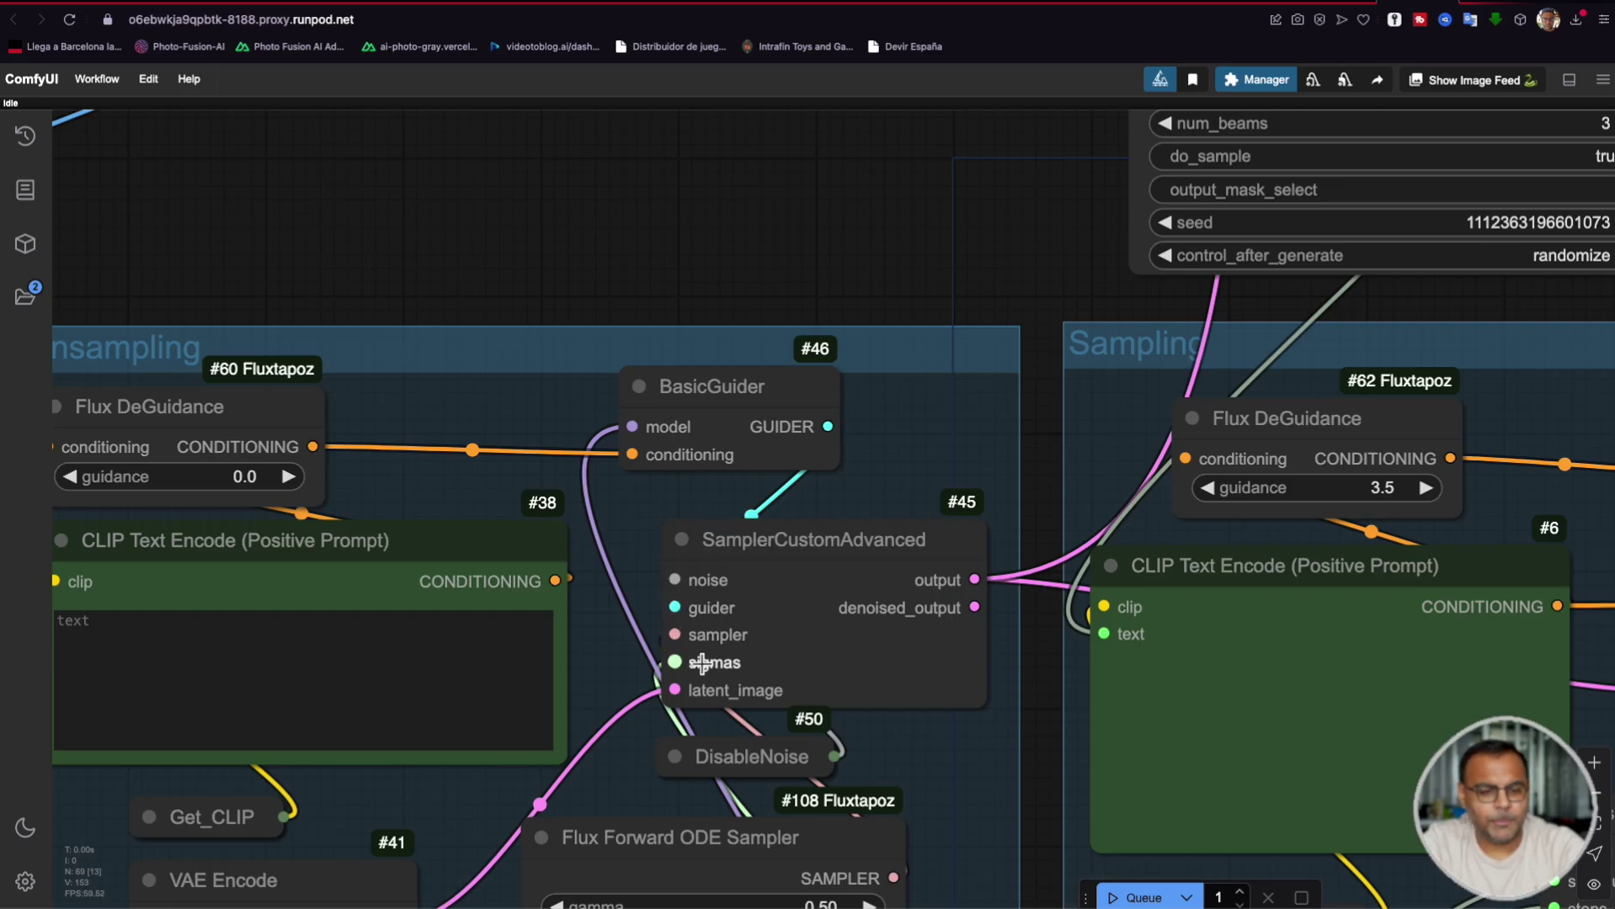
scroll(693, 202, "down", 4)
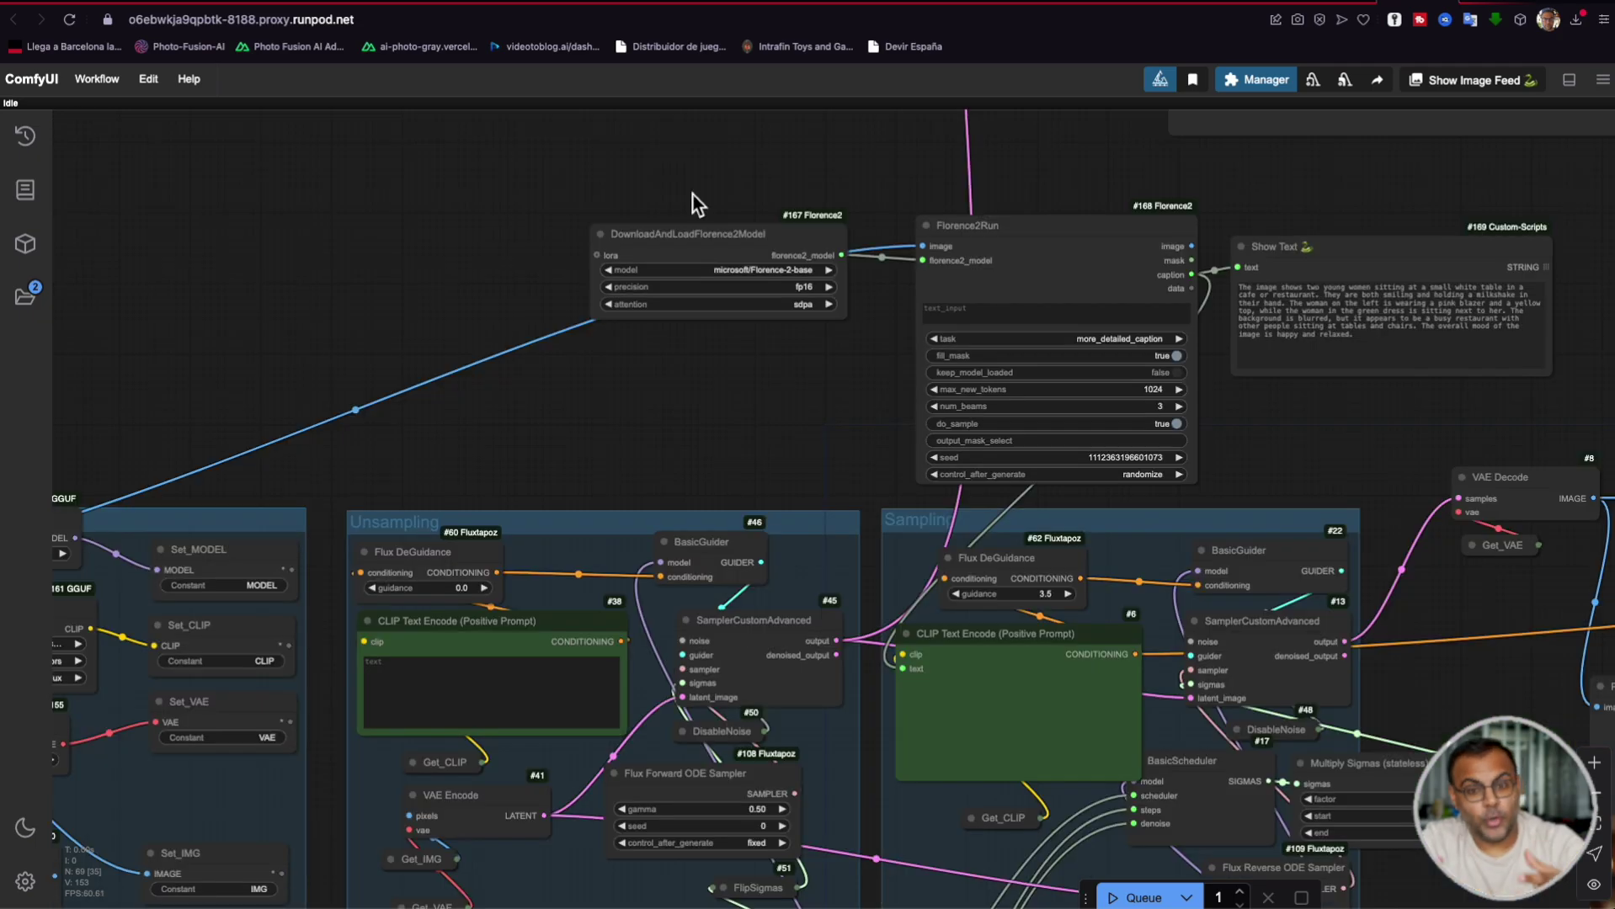
scroll(1049, 173, "up", 4)
left_click_drag(1049, 172, 882, 530)
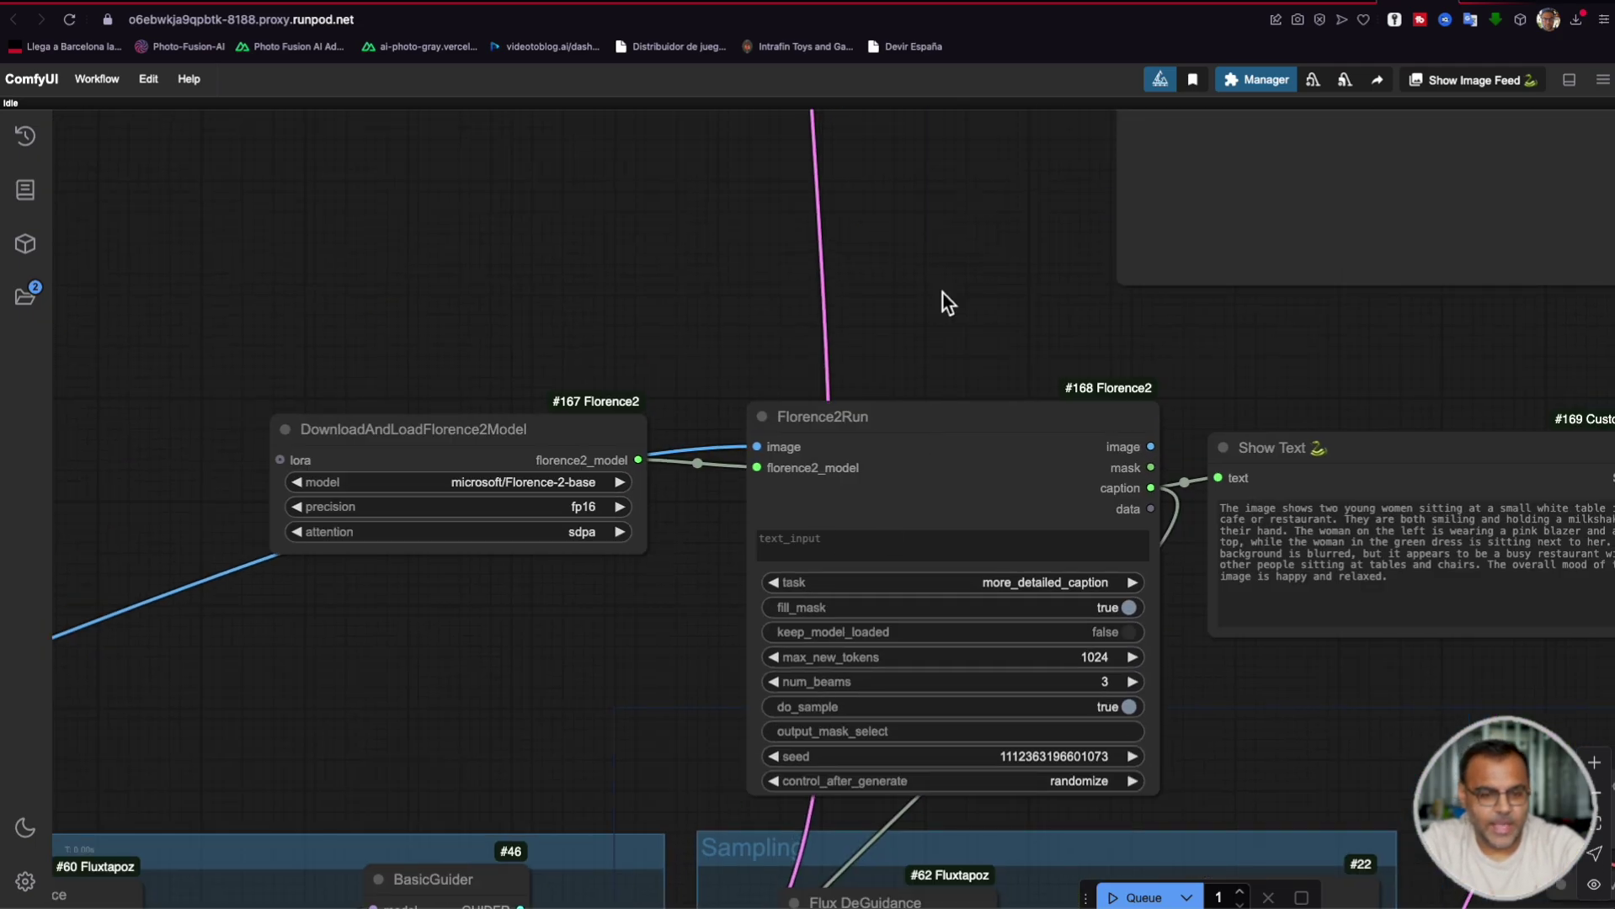
scroll(842, 371, "up", 5)
scroll(746, 378, "down", 2)
scroll(683, 336, "up", 5)
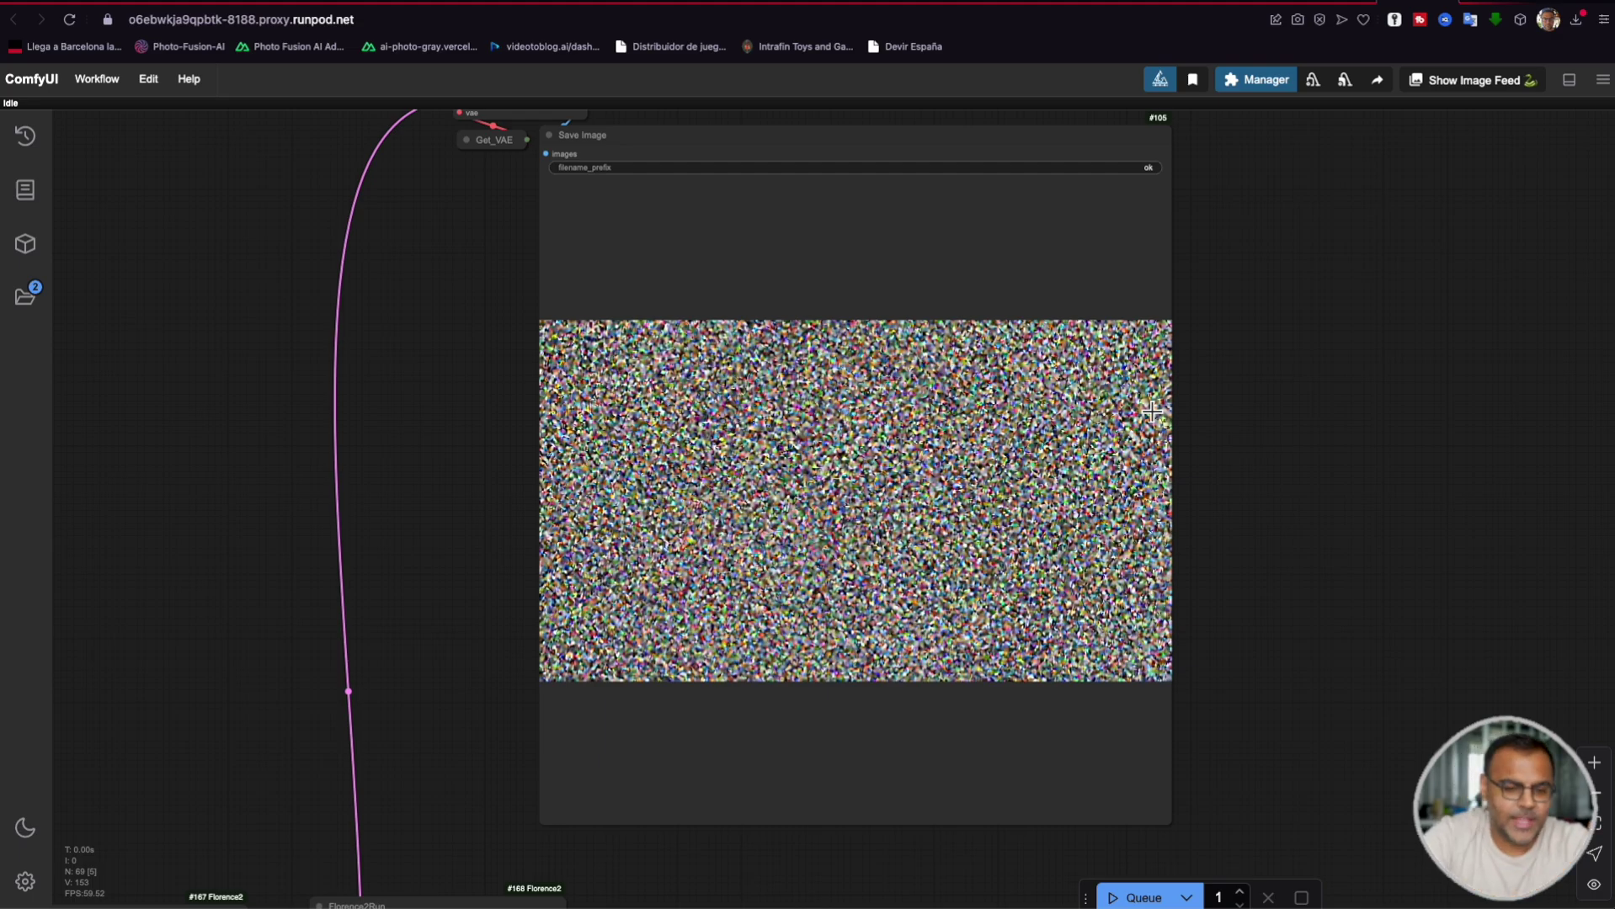
scroll(400, 675, "down", 8)
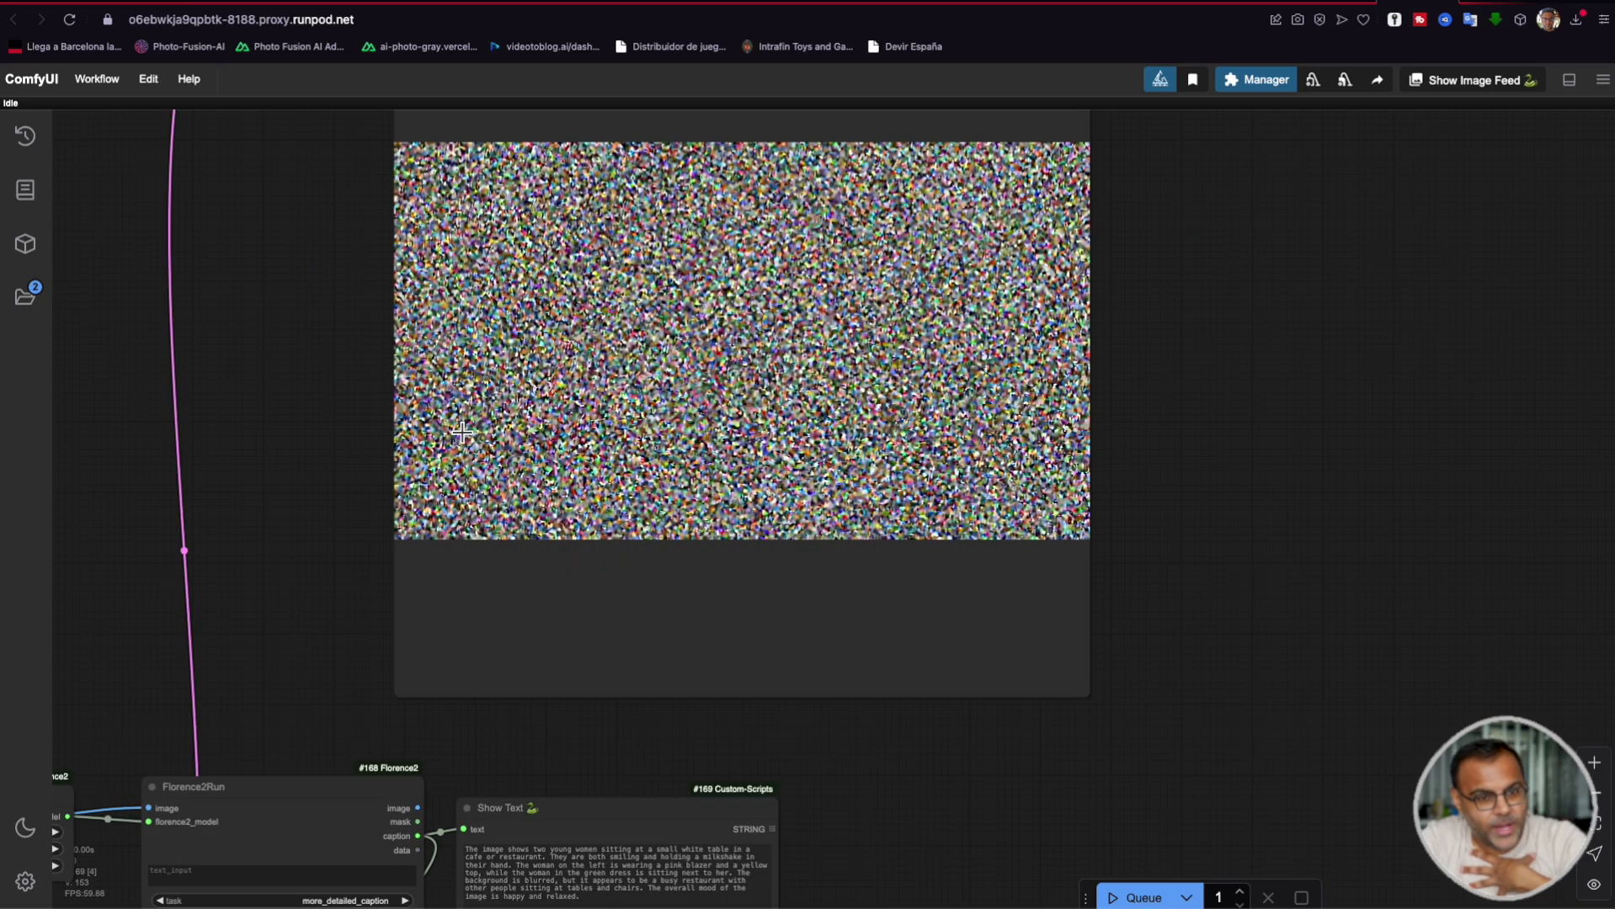
left_click_drag(378, 361, 441, 575)
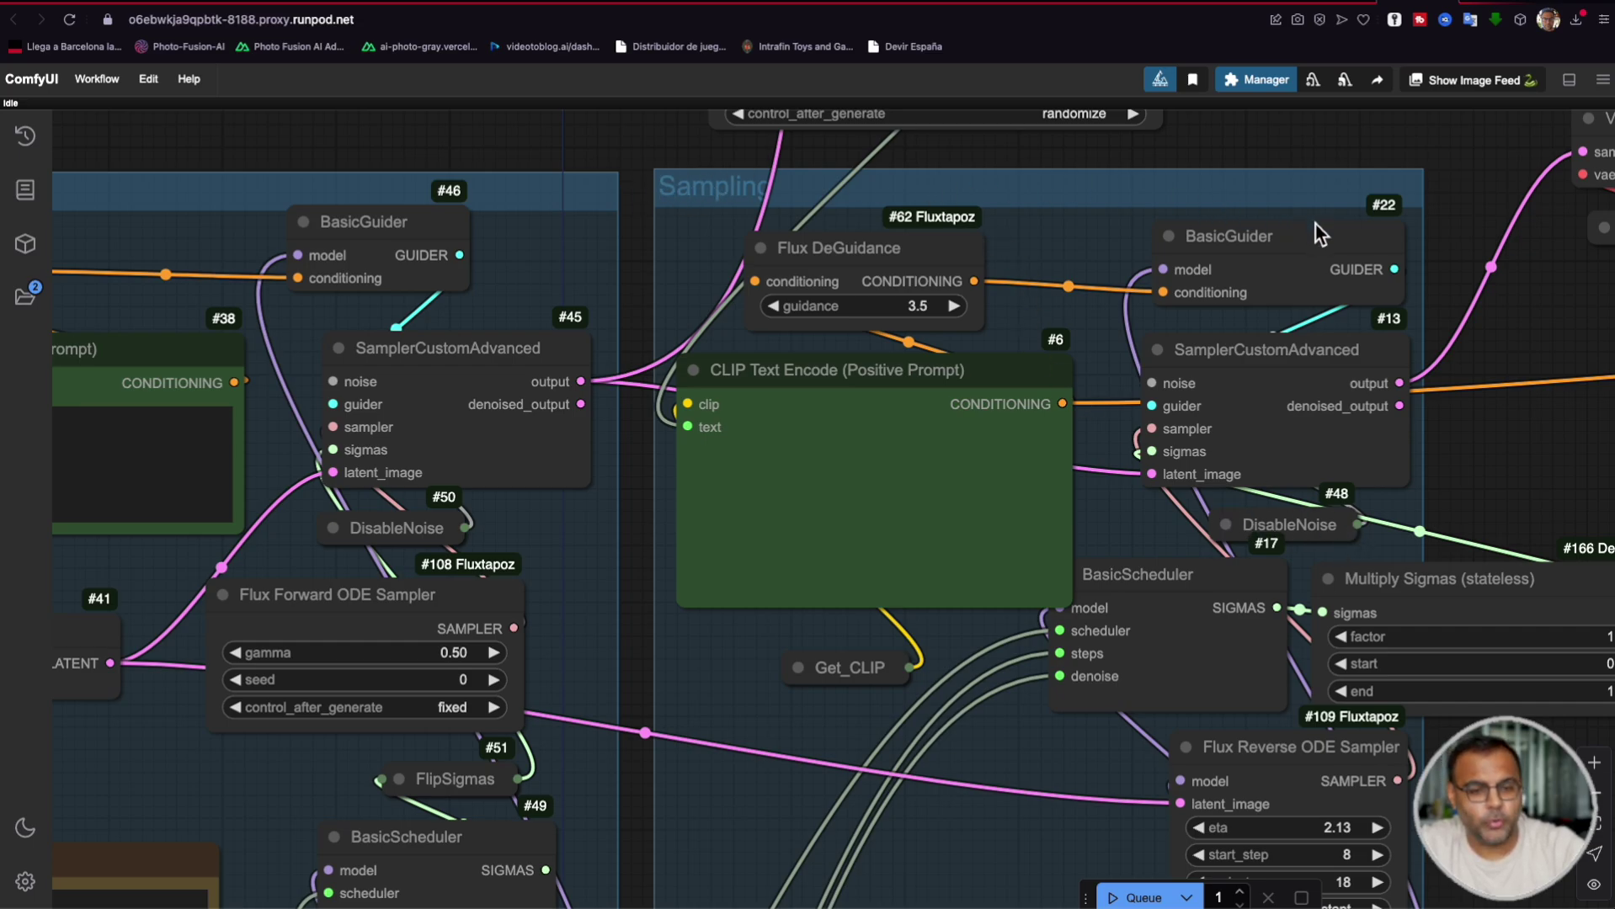
Step: Pan the Sampling group over to the VAE Decode and Preview Image nodes
scroll(1315, 253, "right", 5)
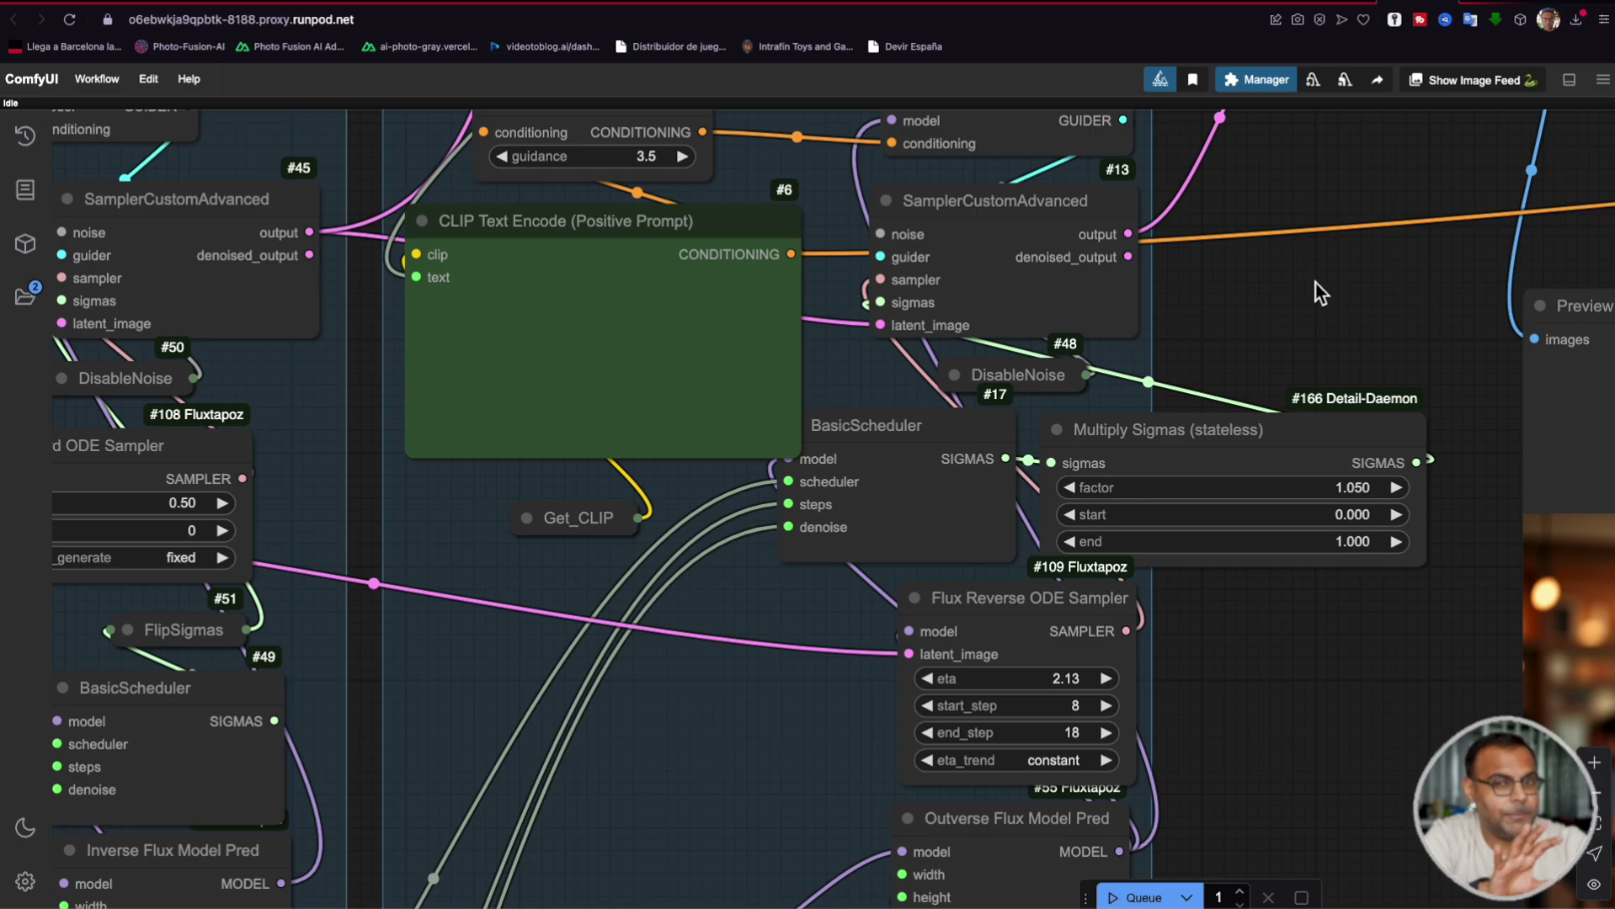
scroll(1364, 278, "up", 5)
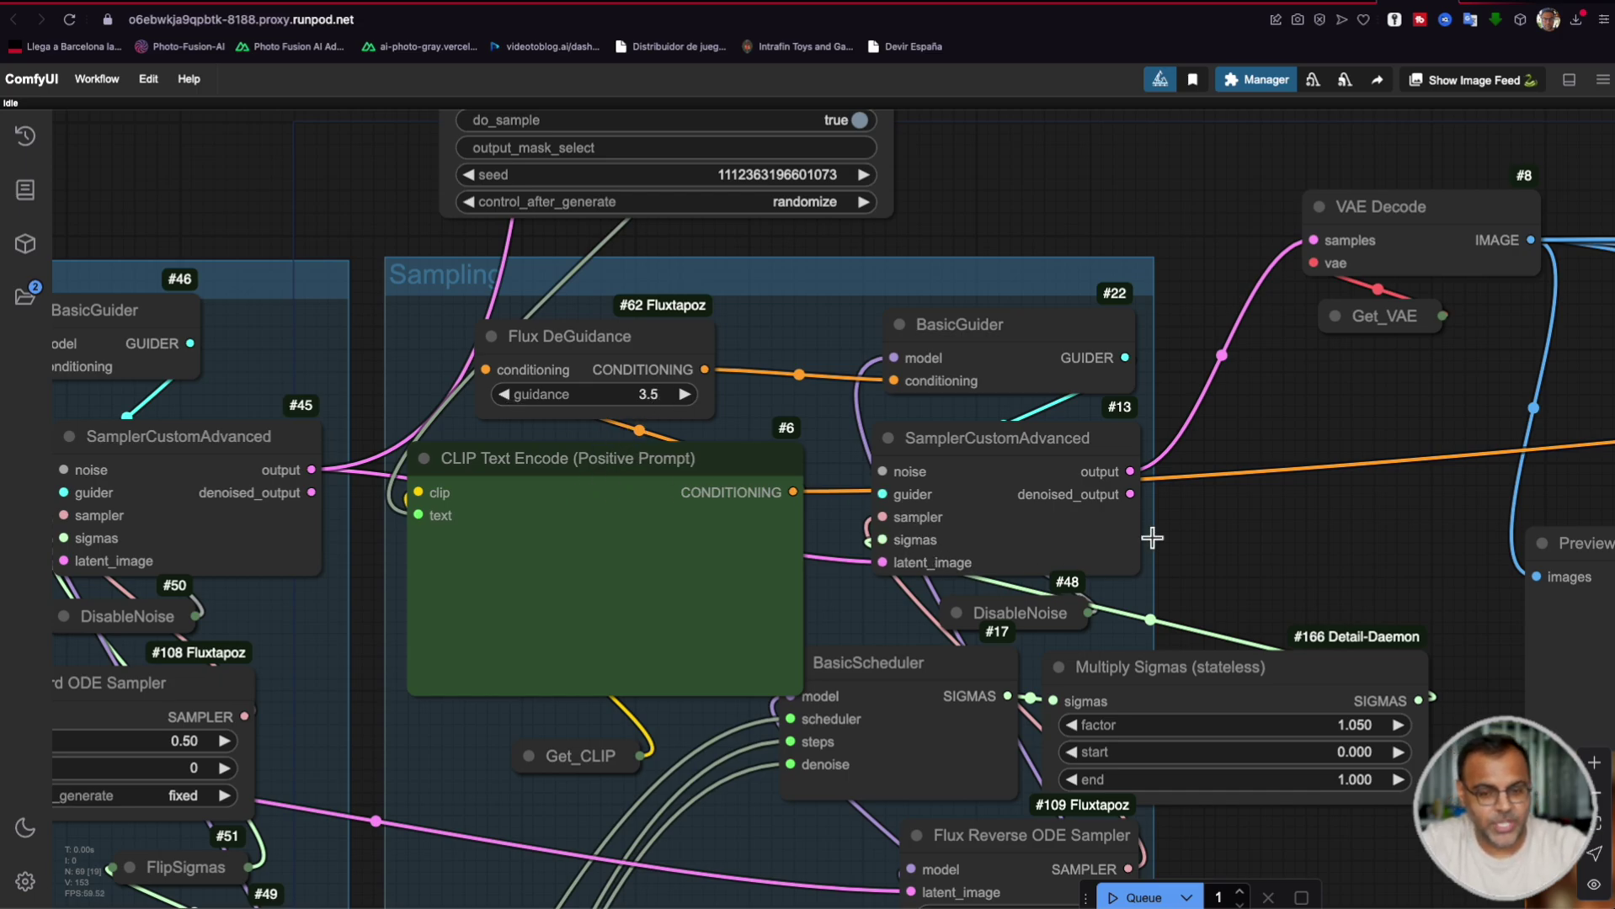
left_click_drag(1280, 429, 1059, 396)
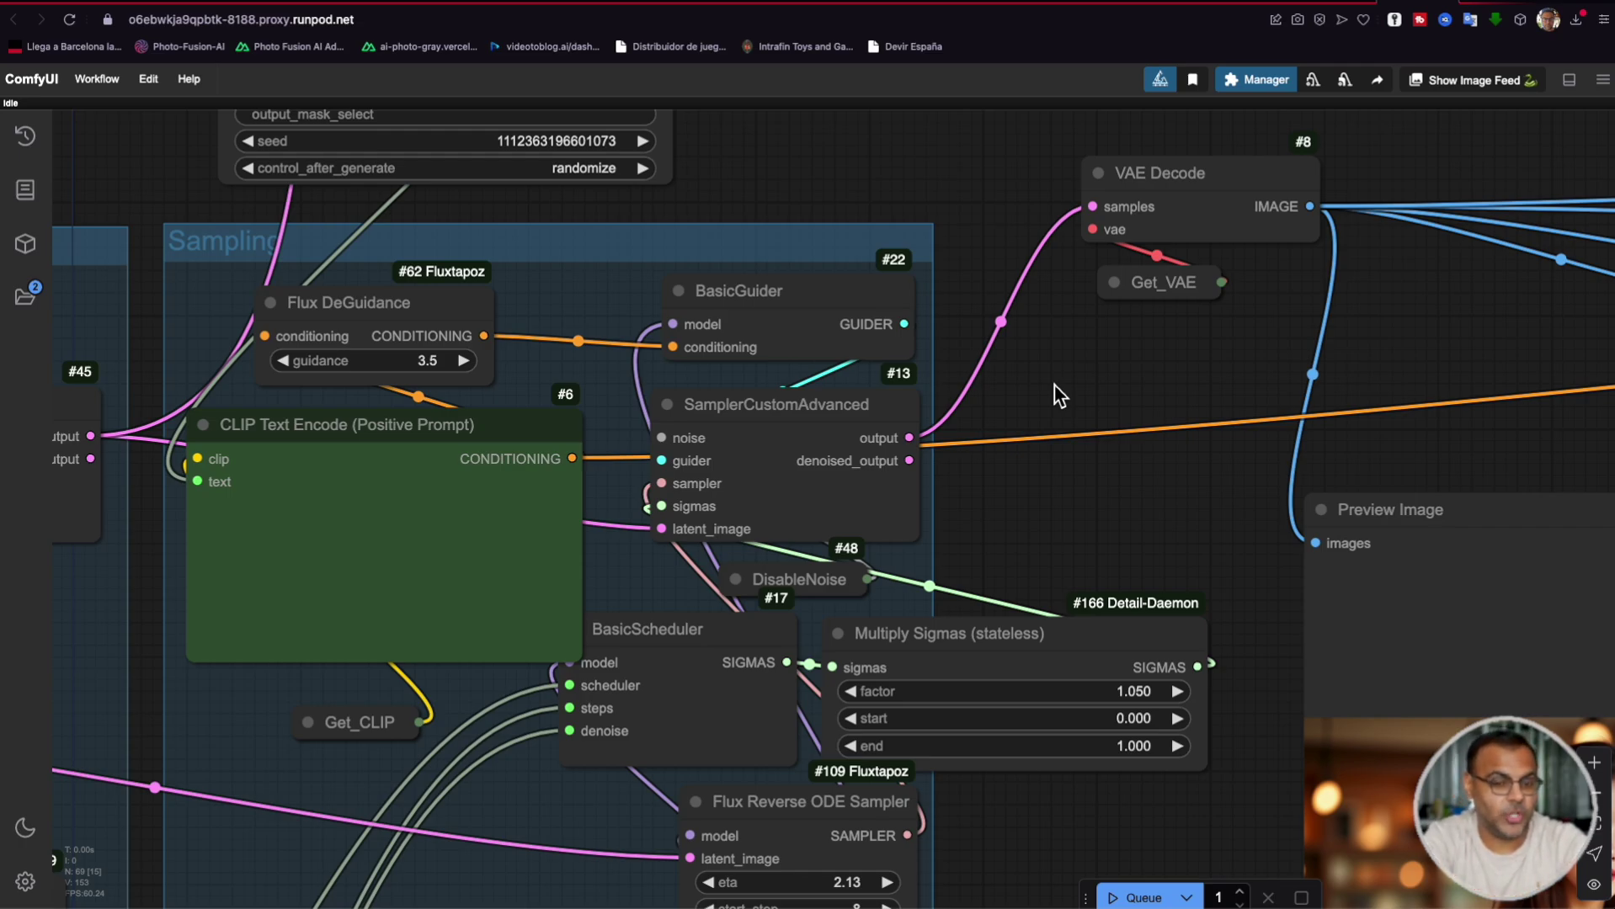
scroll(1017, 421, "down", 3)
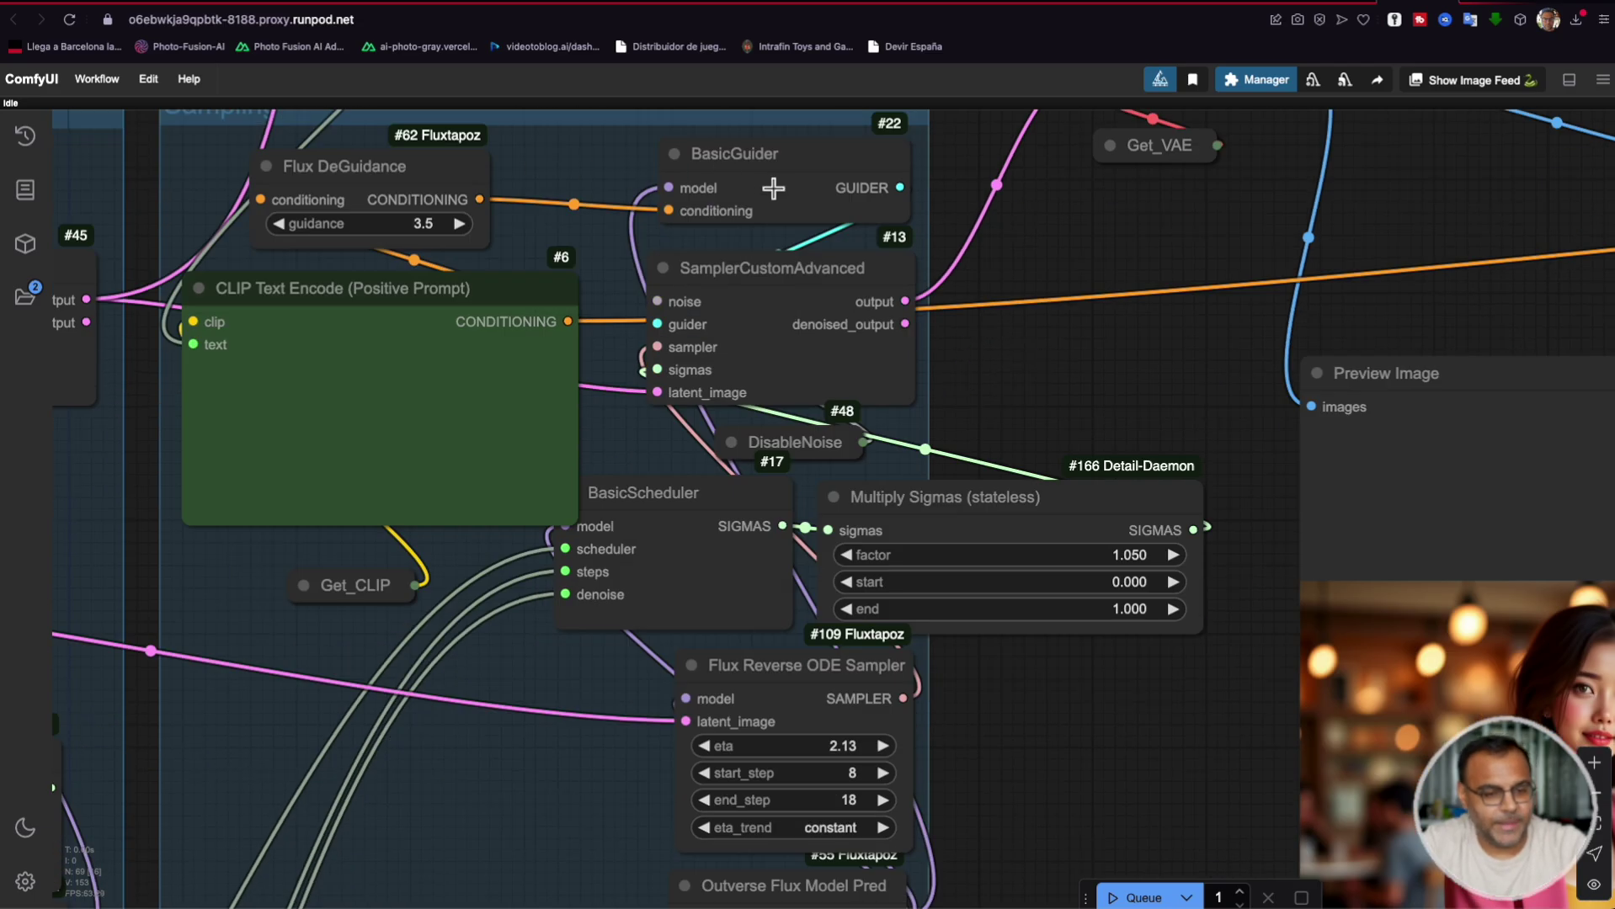
scroll(1037, 416, "down", 5)
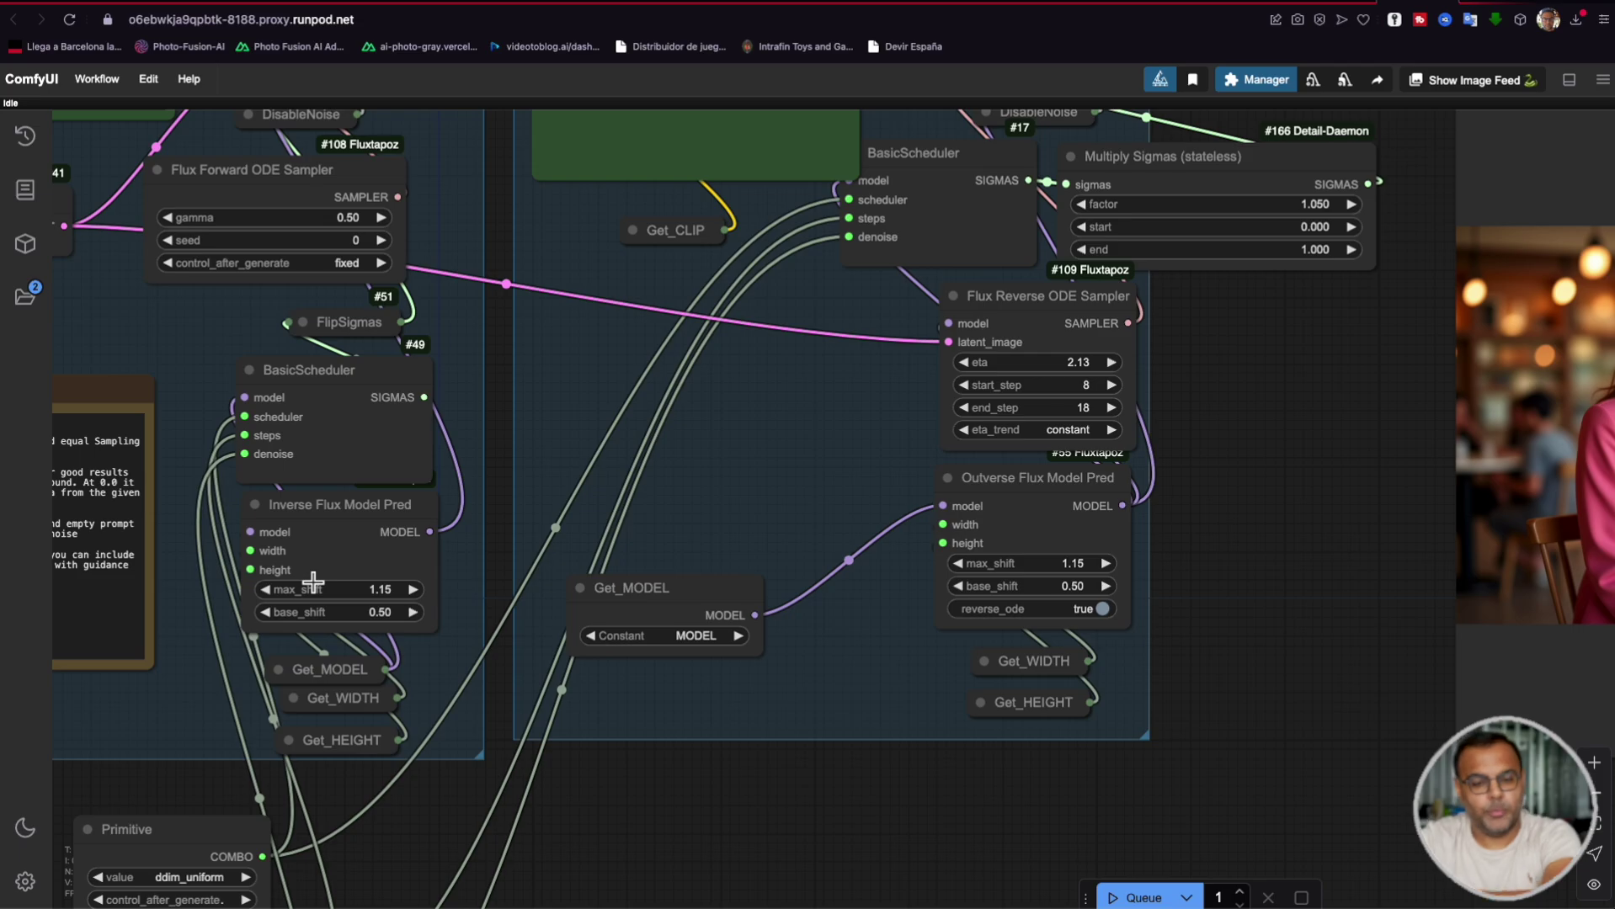
Step: Shift the Flux Reverse ODE Sampler a little left, then zoom in on Multiply Sigmas
scroll(242, 571, "up", 3)
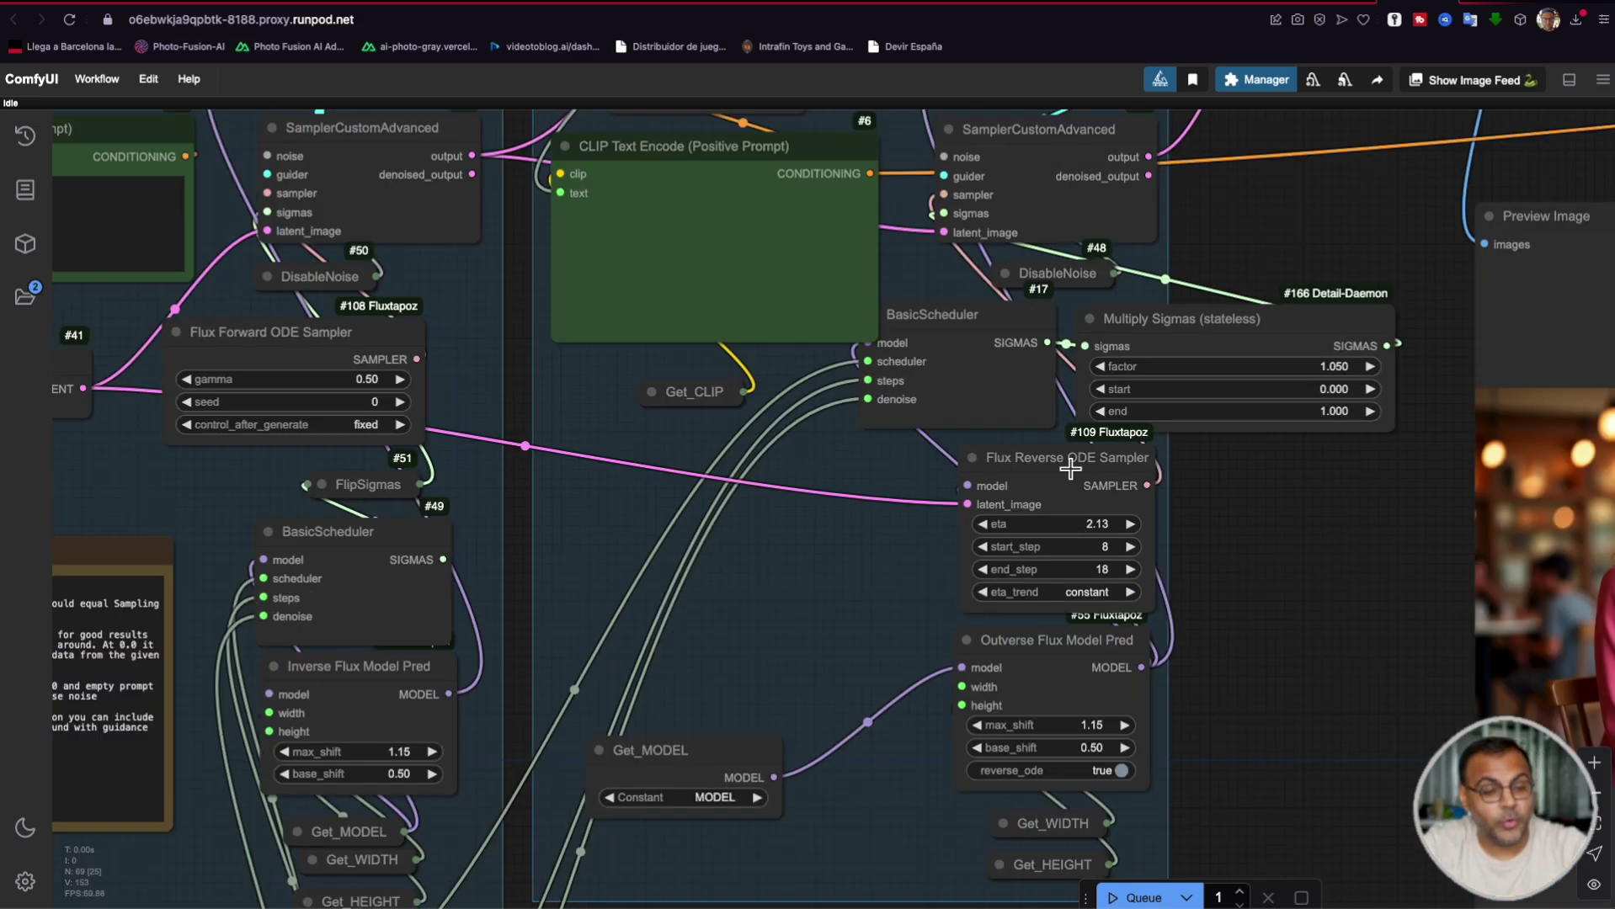
scroll(1301, 556, "left", 2)
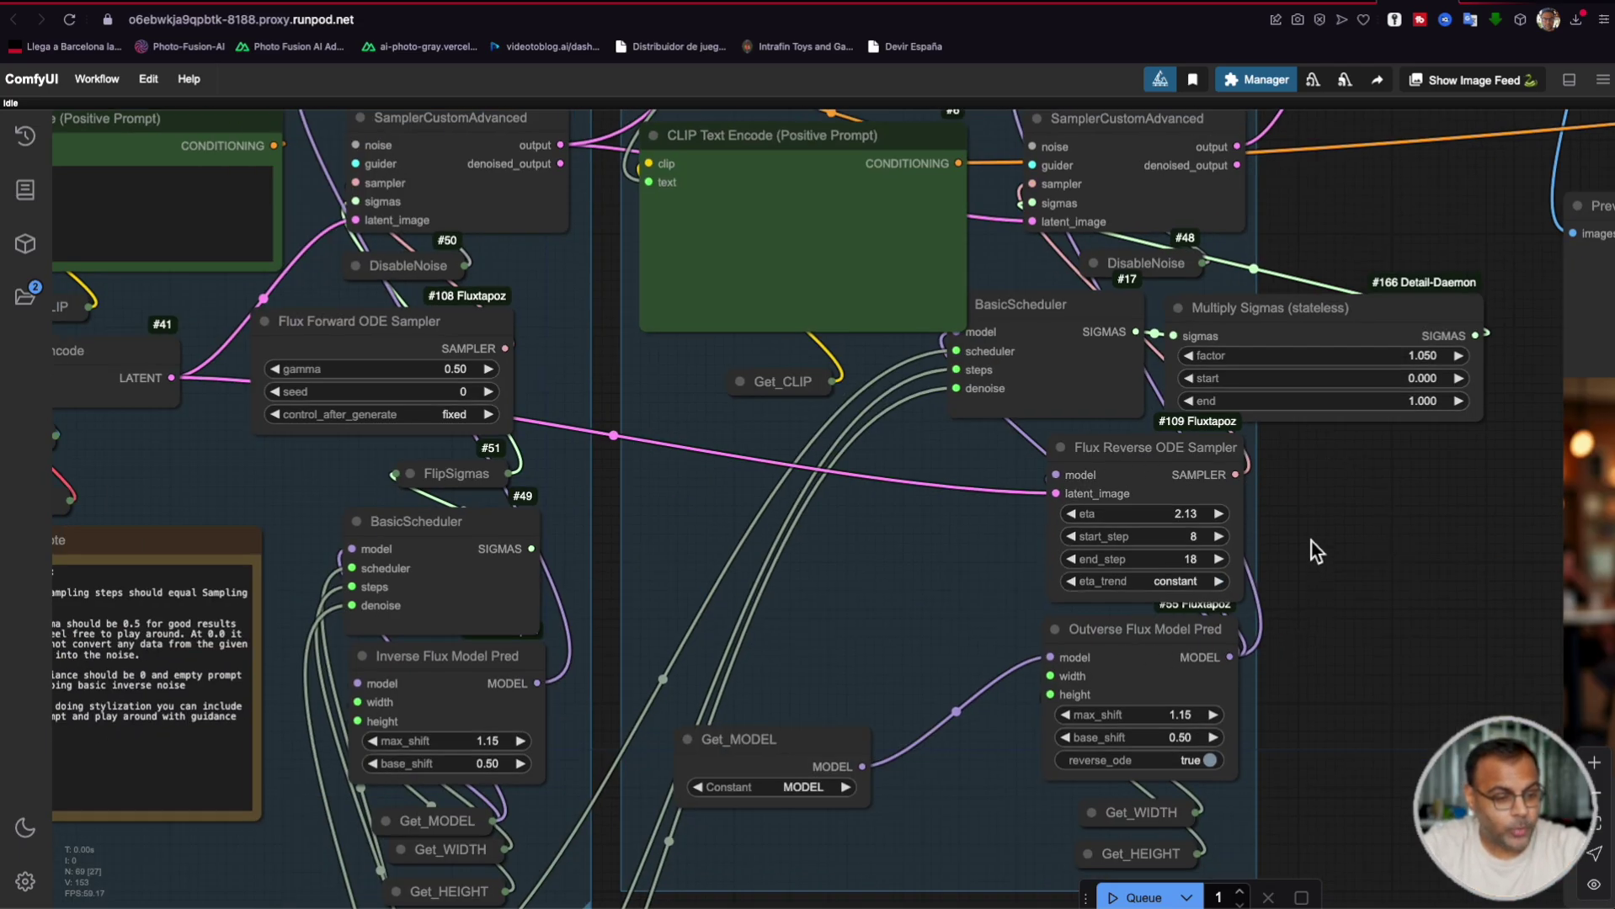
scroll(1330, 463, "up", 4)
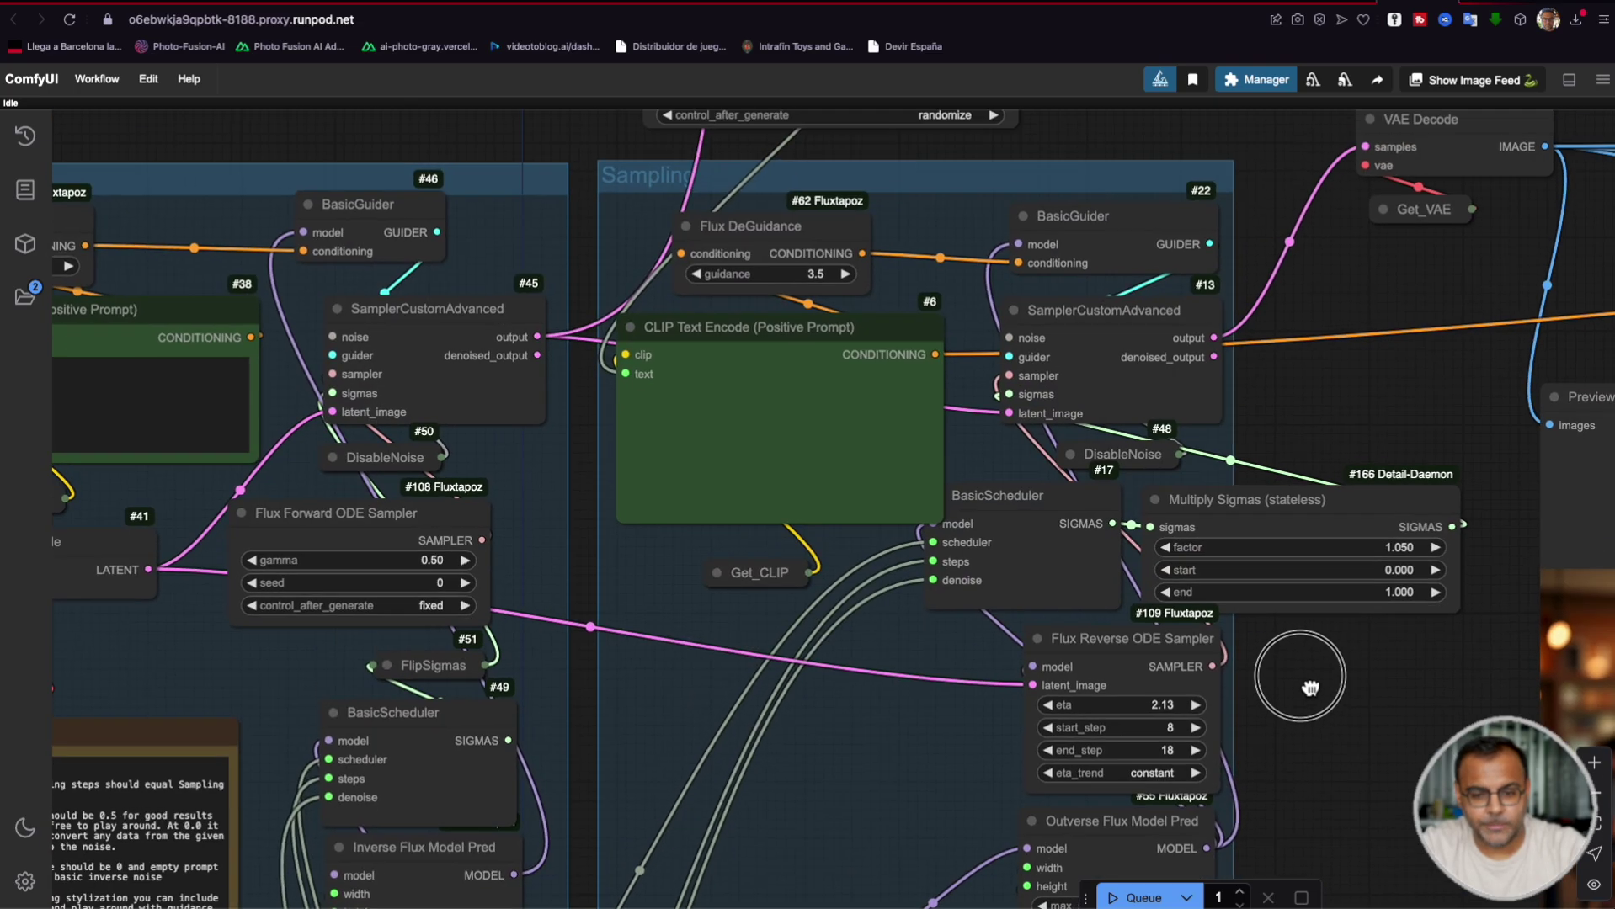
left_click_drag(1137, 642, 1051, 675)
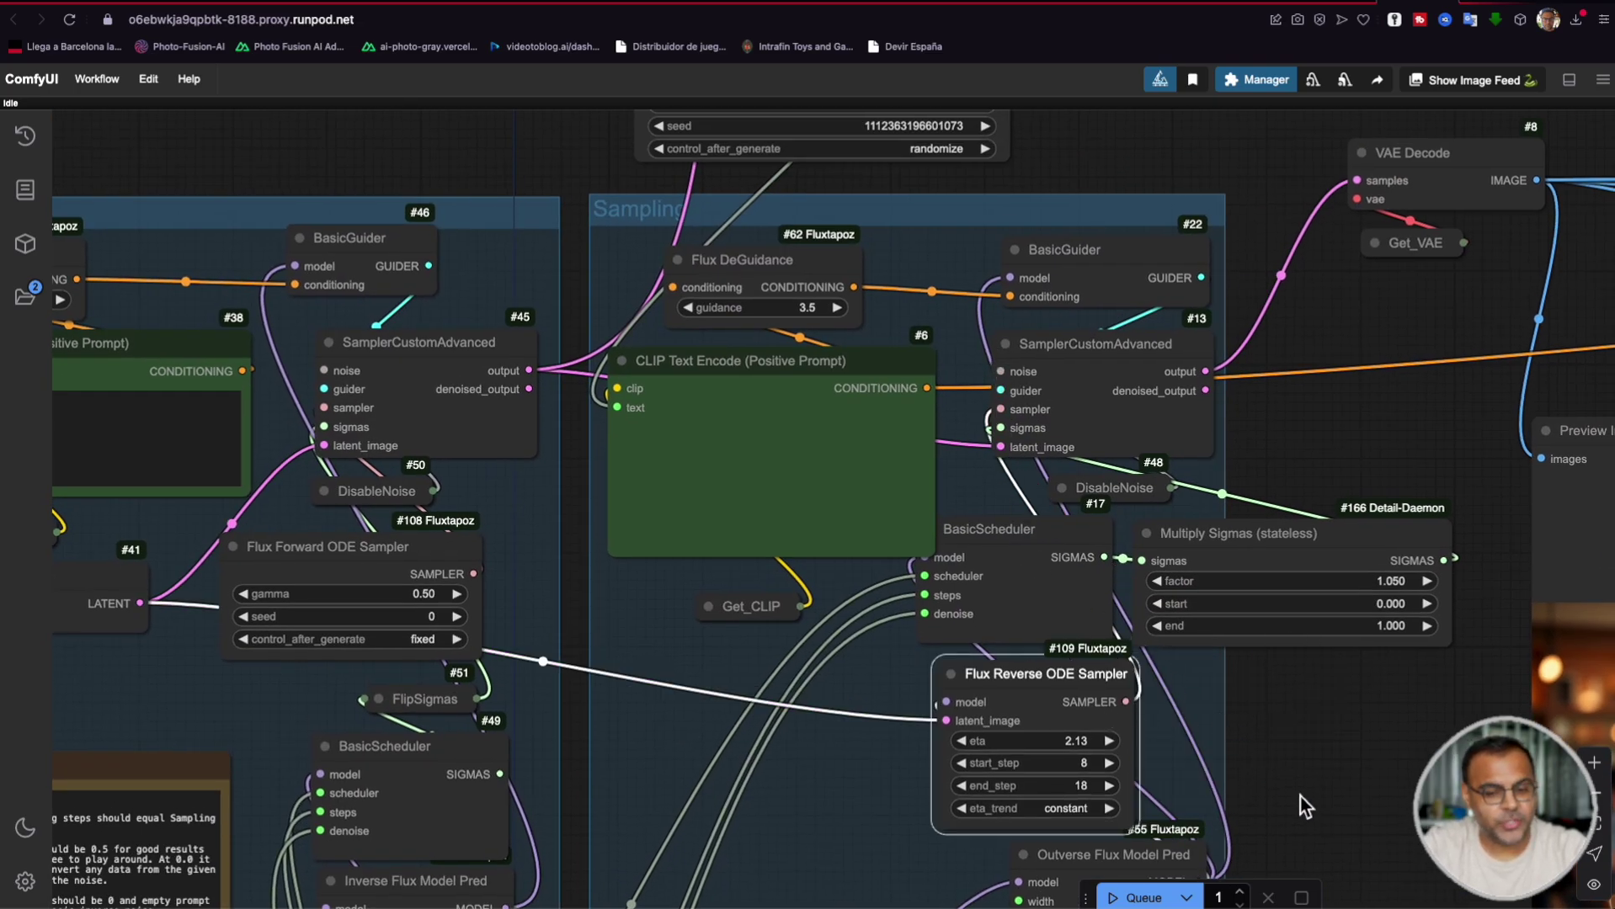
scroll(1170, 682, "down", 5)
scroll(955, 867, "down", 10)
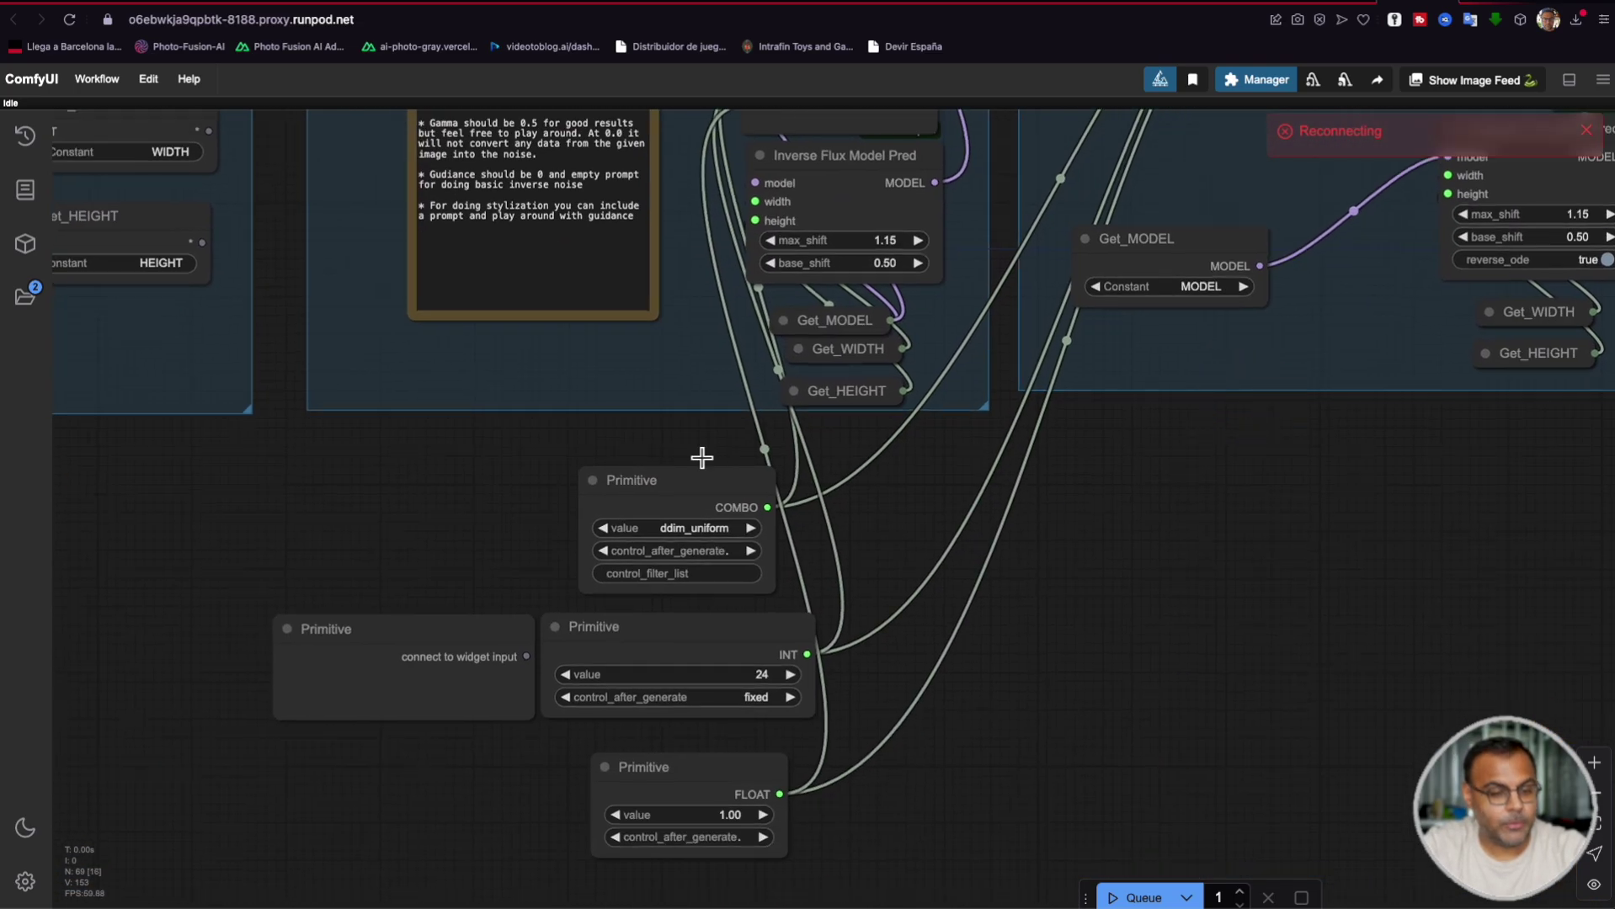
scroll(1189, 451, "up", 10)
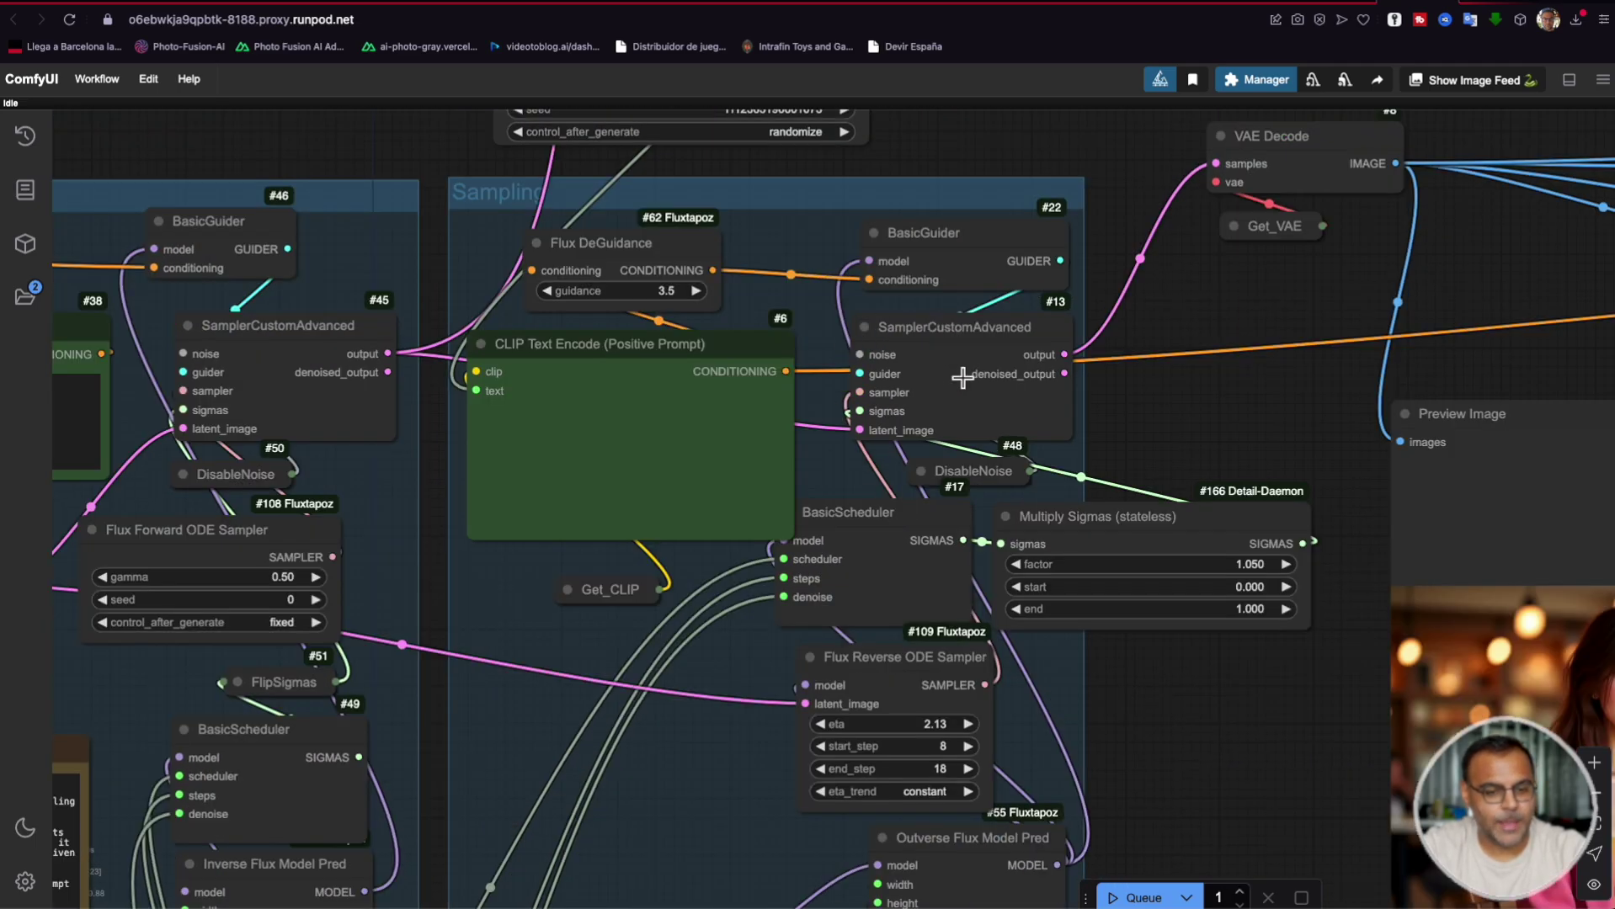
scroll(1128, 452, "down", 3)
Step: Zoom the canvas out until the Unsampling and Sampling groups show side by side
scroll(1057, 423, "up", 2)
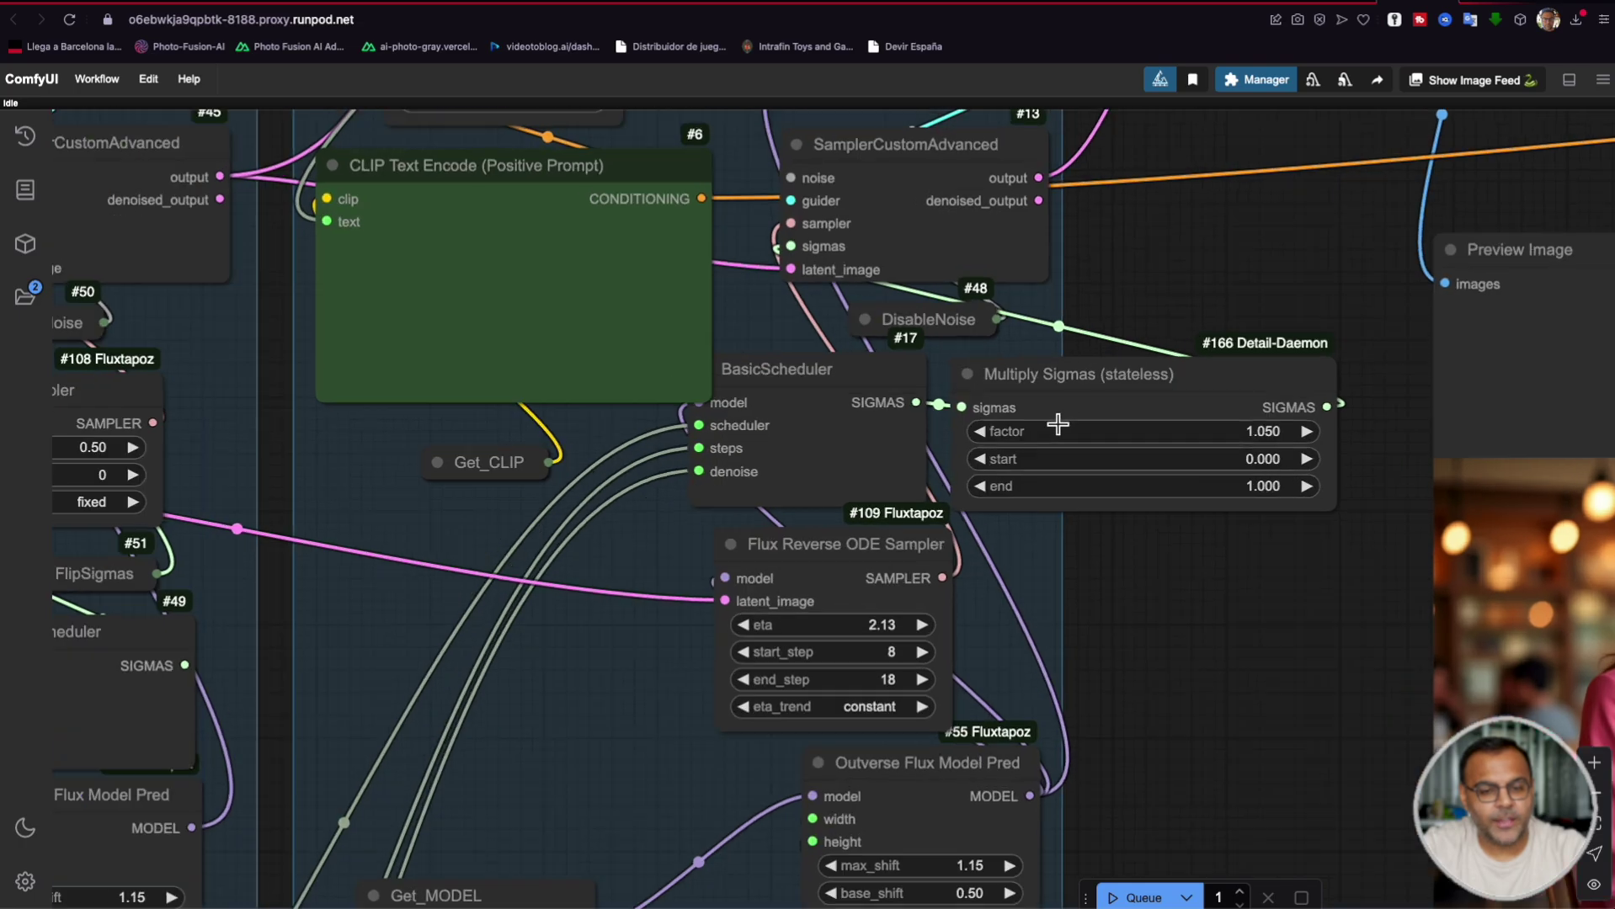
scroll(1057, 423, "up", 2)
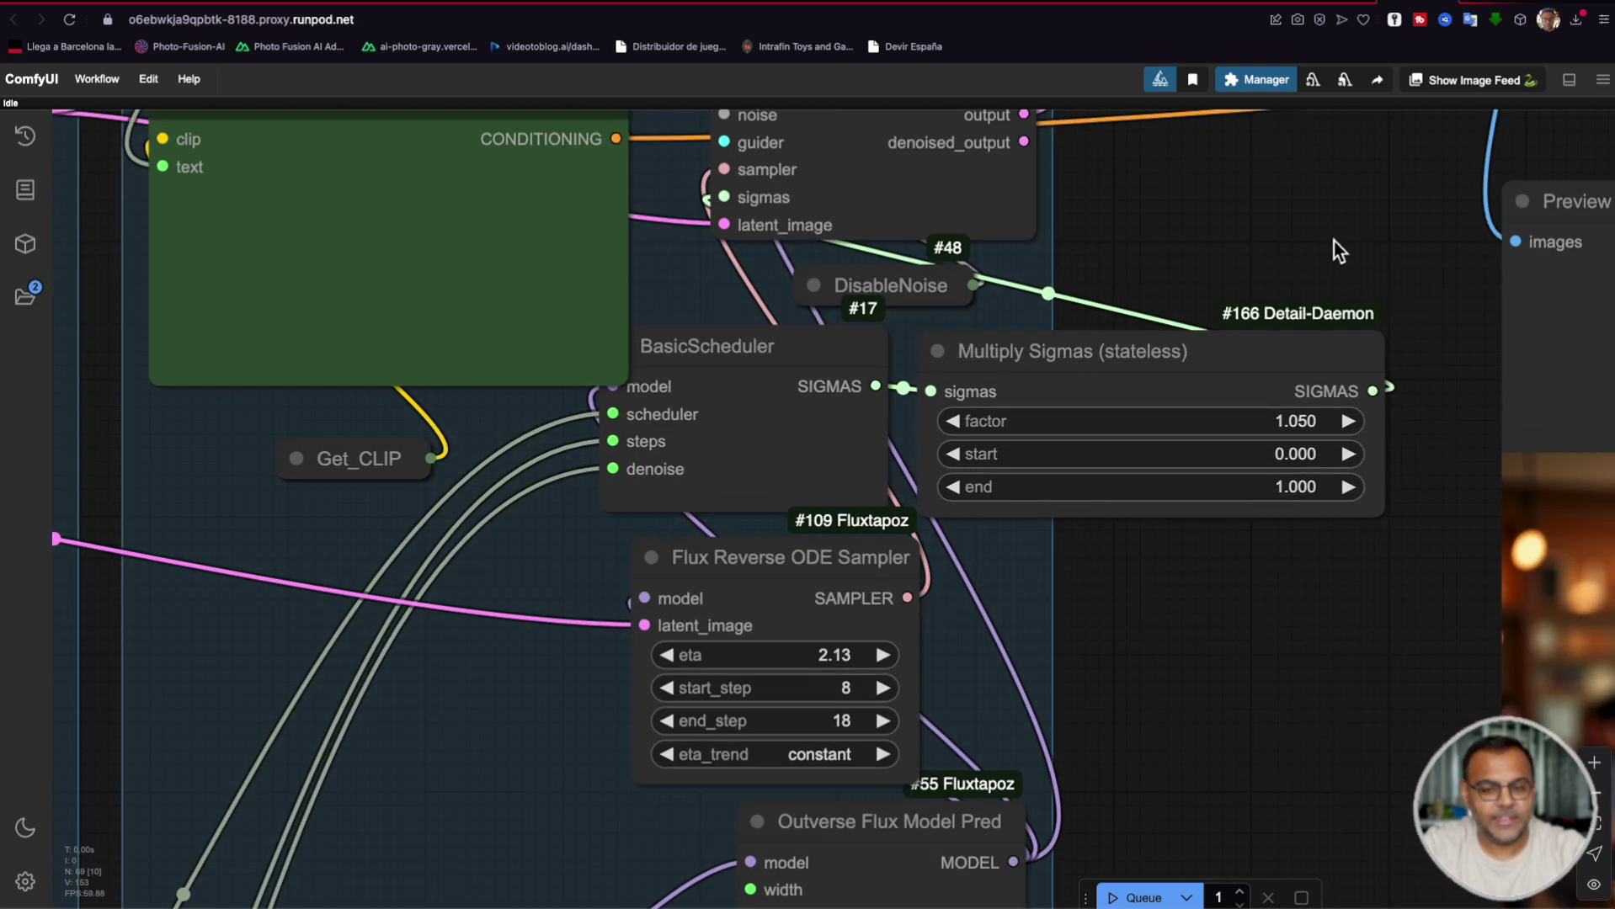
scroll(1339, 251, "up", 1)
scroll(1154, 245, "up", 5)
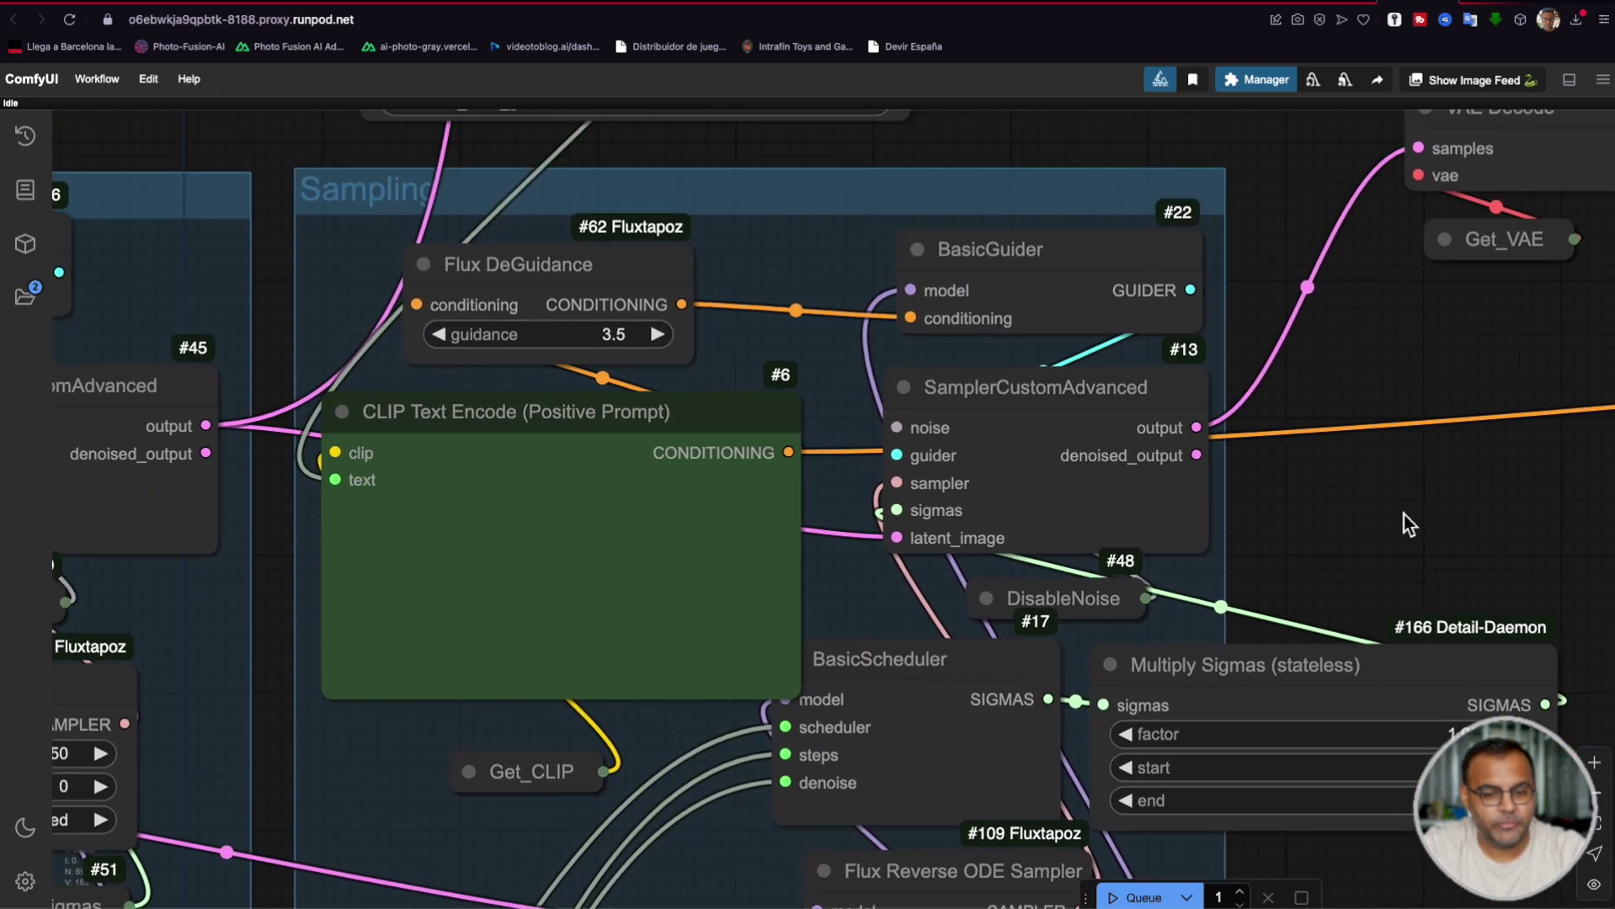
scroll(1351, 469, "down", 3)
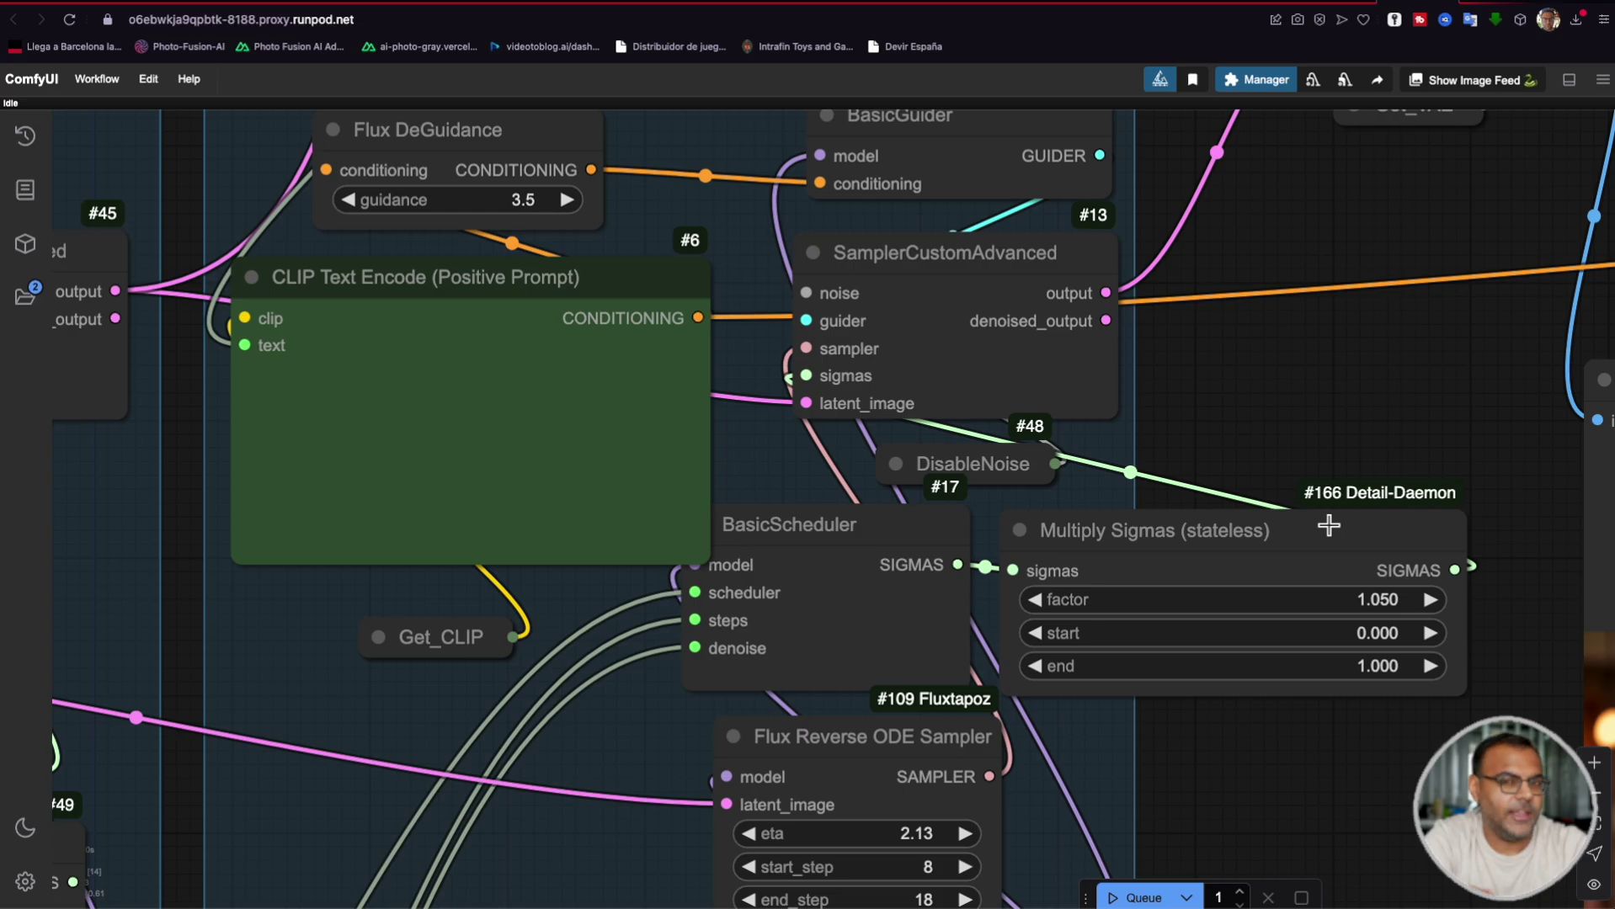
scroll(1337, 516, "down", 3)
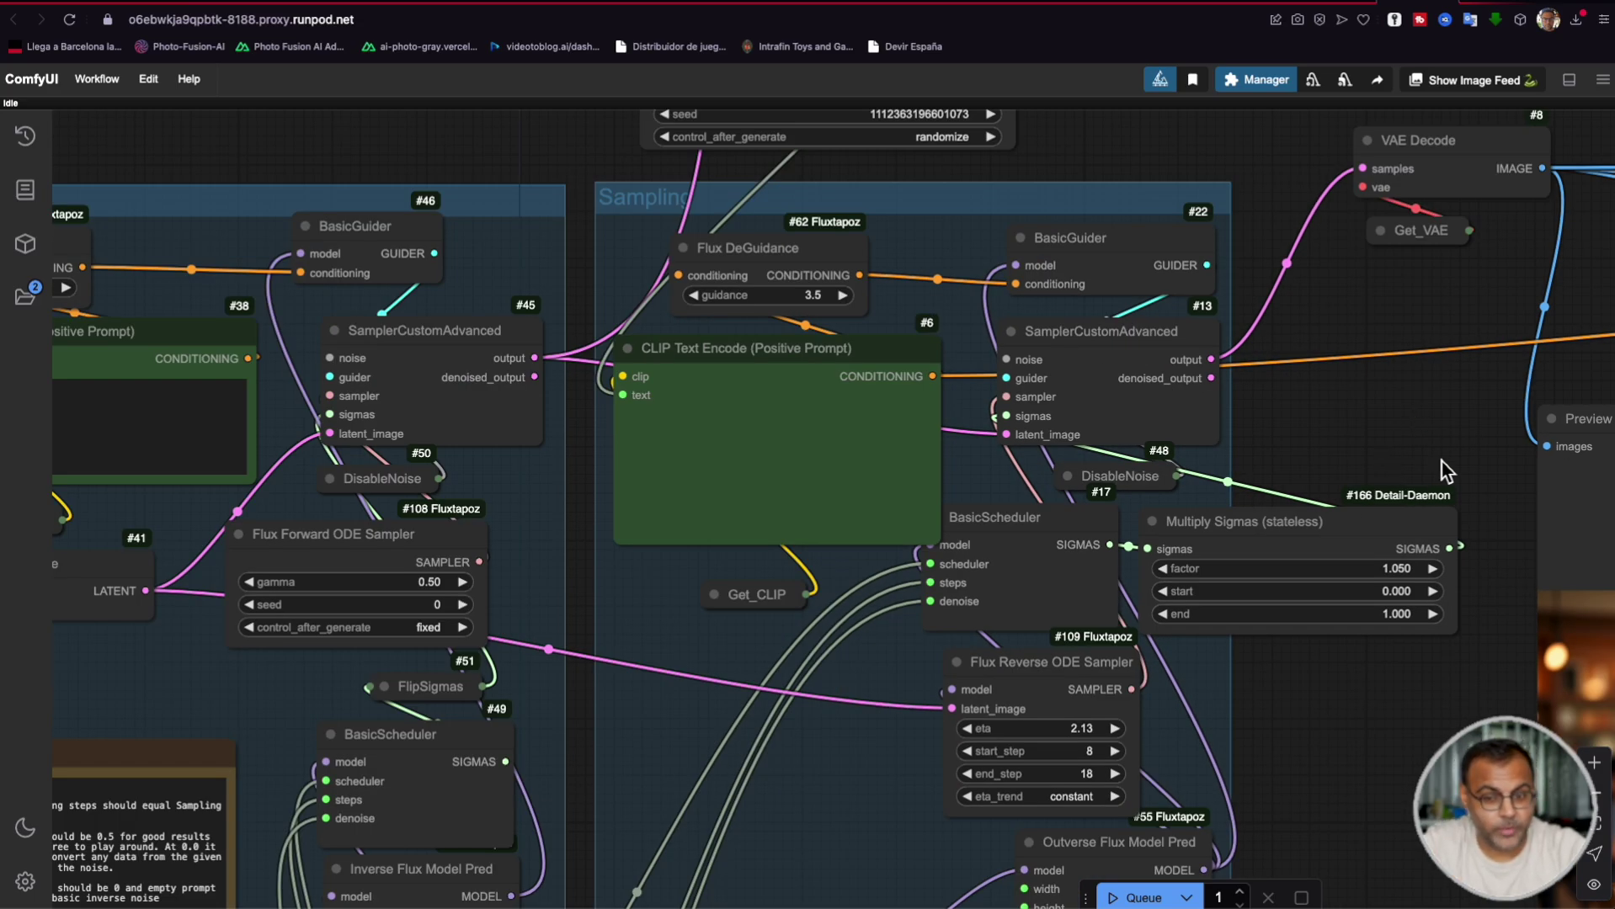
scroll(1364, 741, "up", 2)
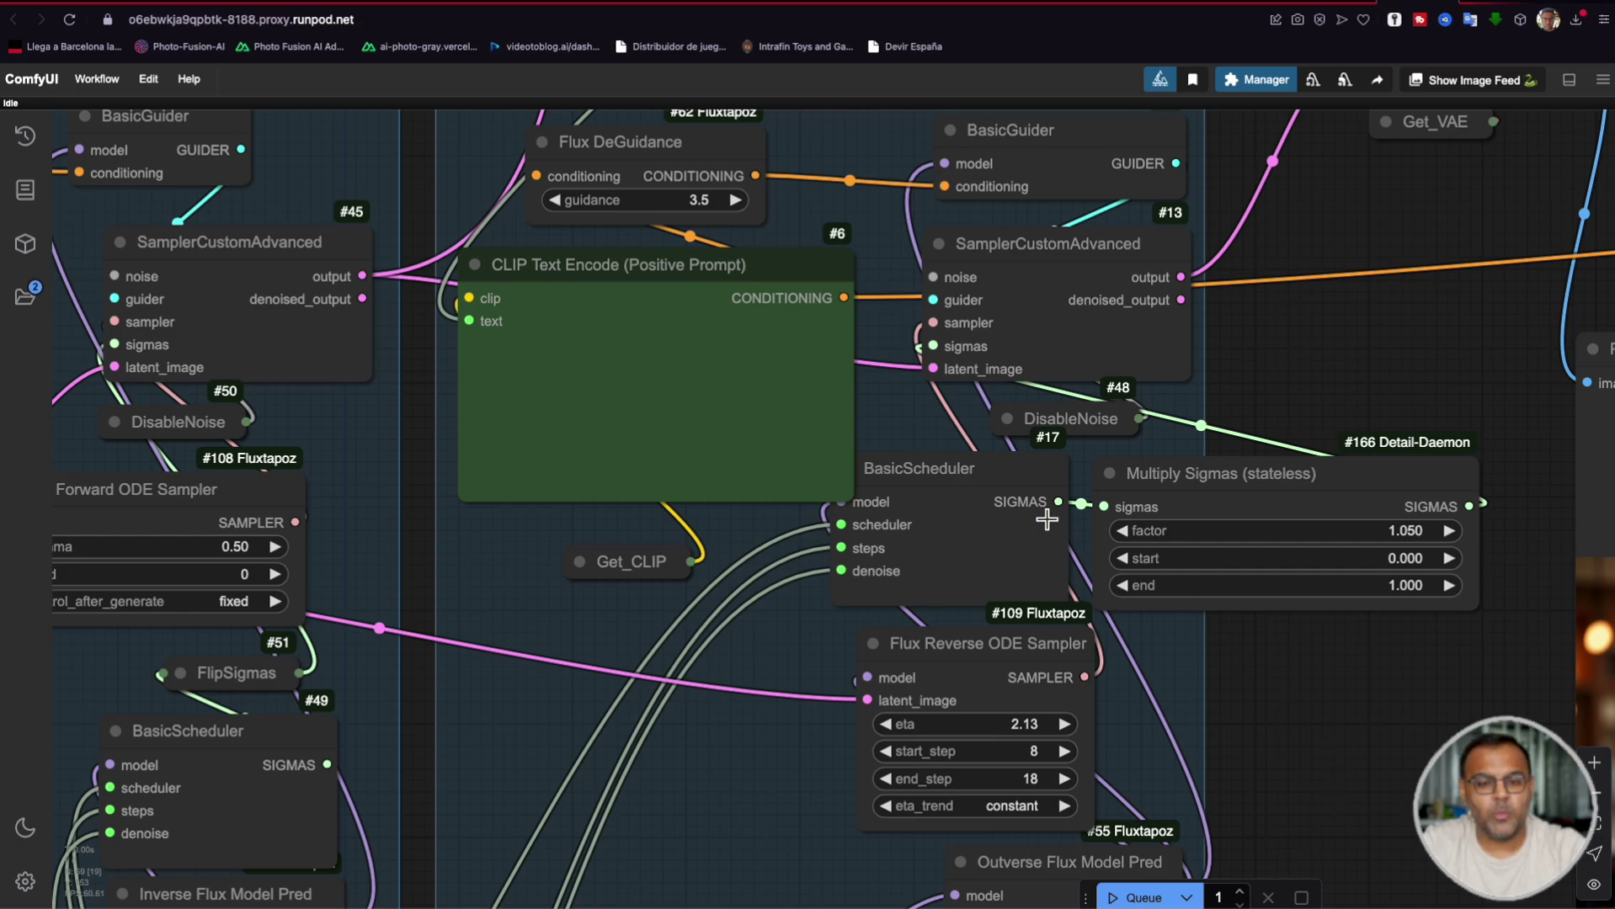
Step: Zoom around the Flux Reverse ODE Sampler, then pan over to the café portrait Preview Image
scroll(1094, 505, "down", 5)
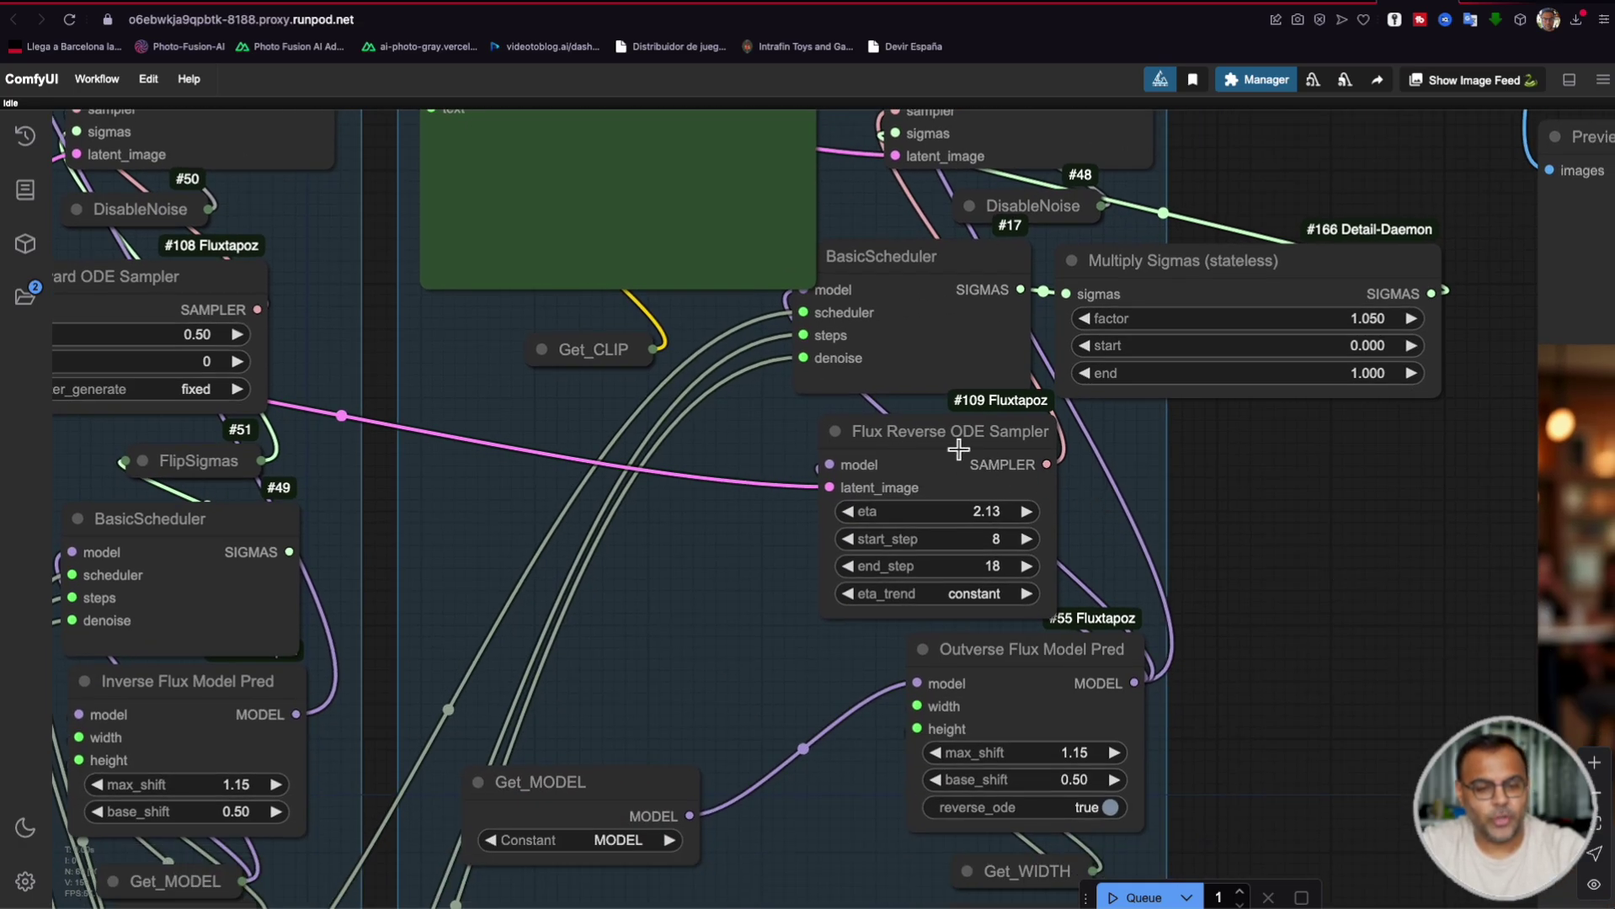
scroll(1154, 510, "up", 5)
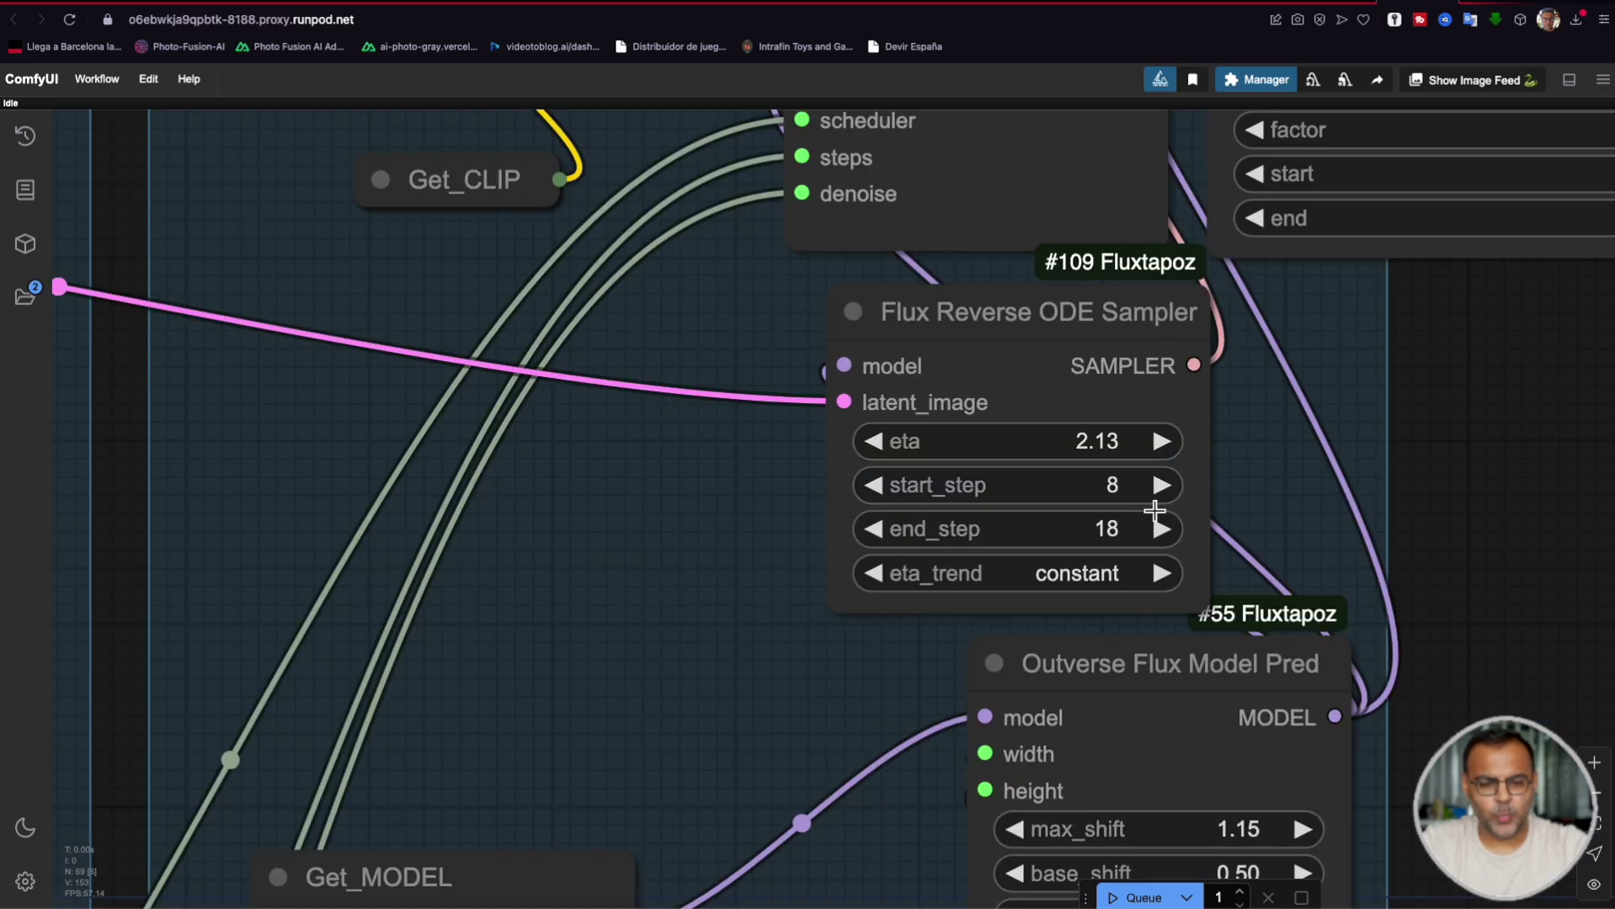
scroll(1154, 510, "down", 3)
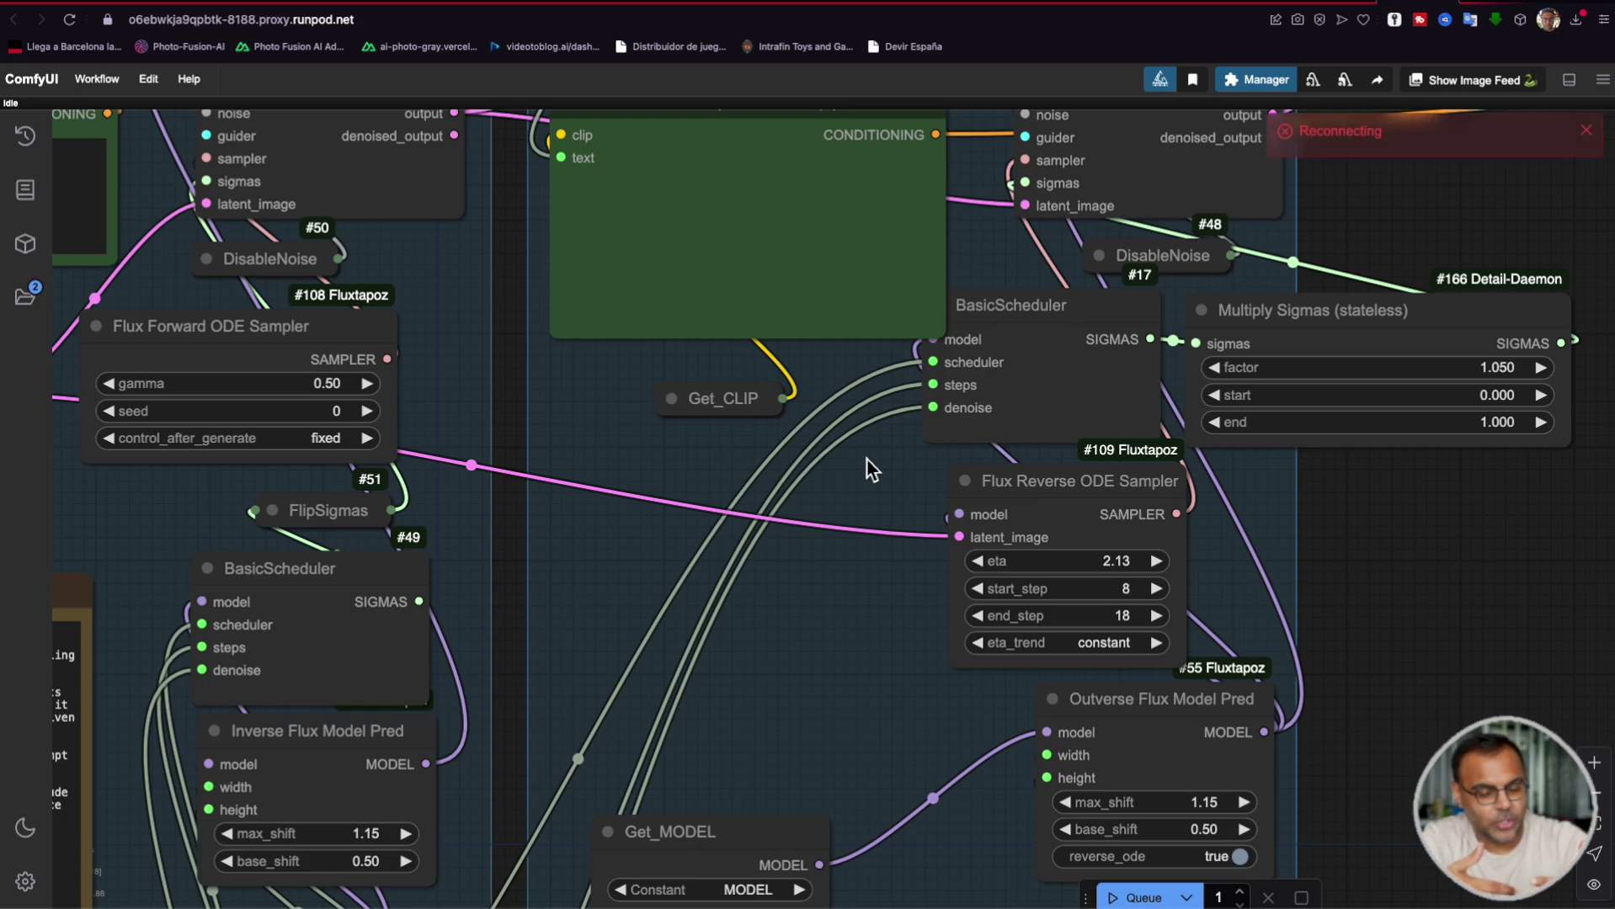
scroll(1092, 461, "down", 3)
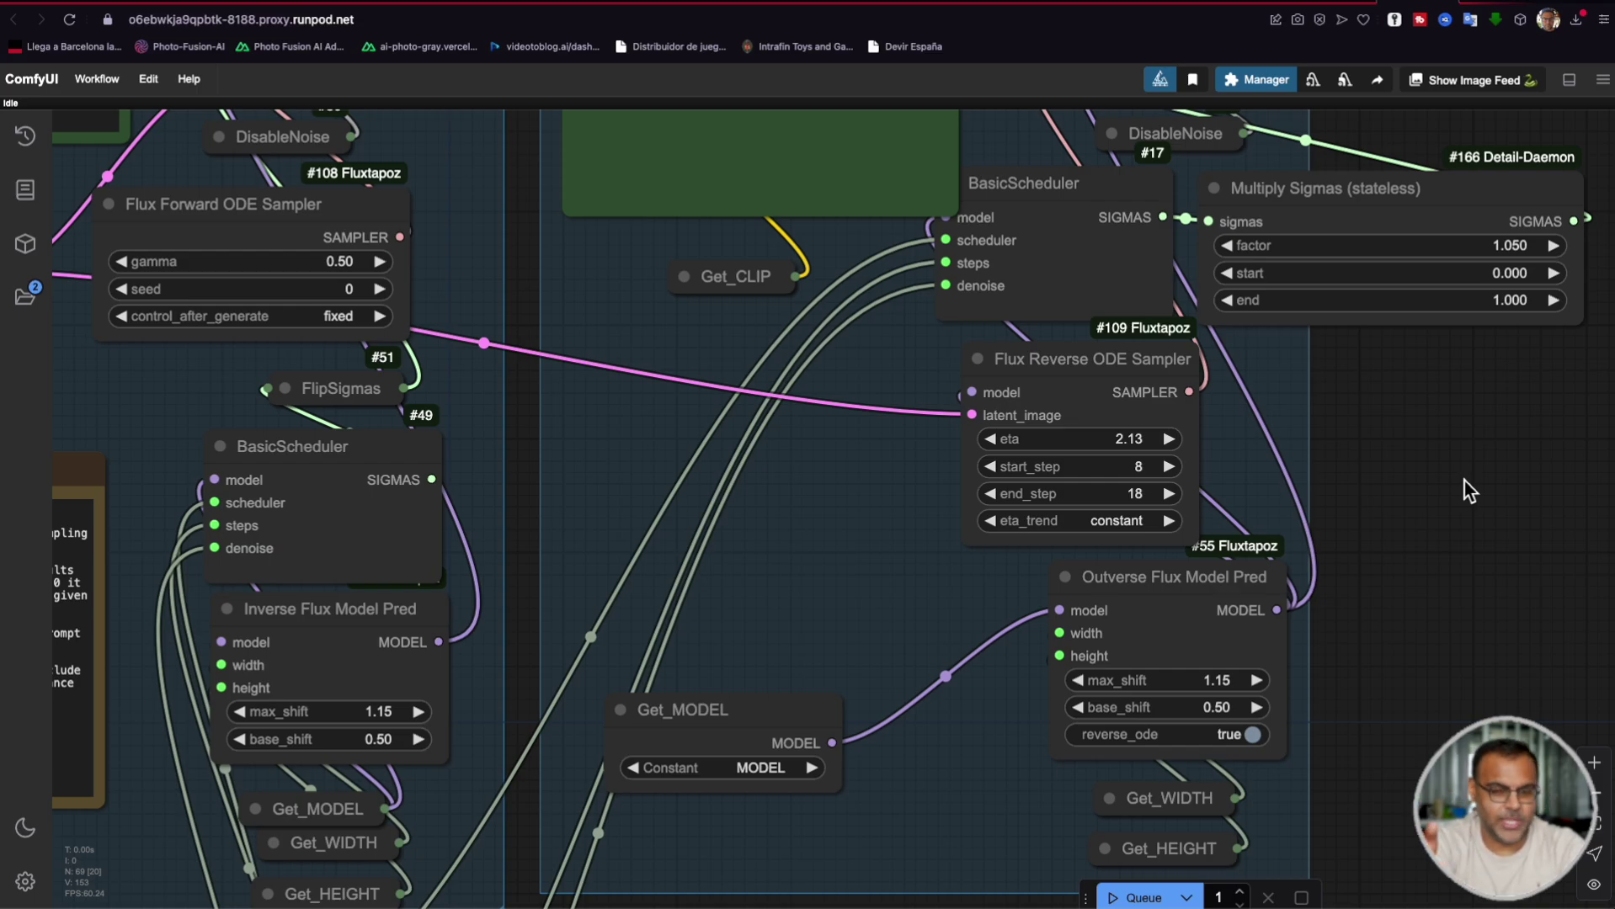
scroll(1485, 476, "down", 1)
scroll(1485, 476, "up", 3)
scroll(1485, 476, "down", 3)
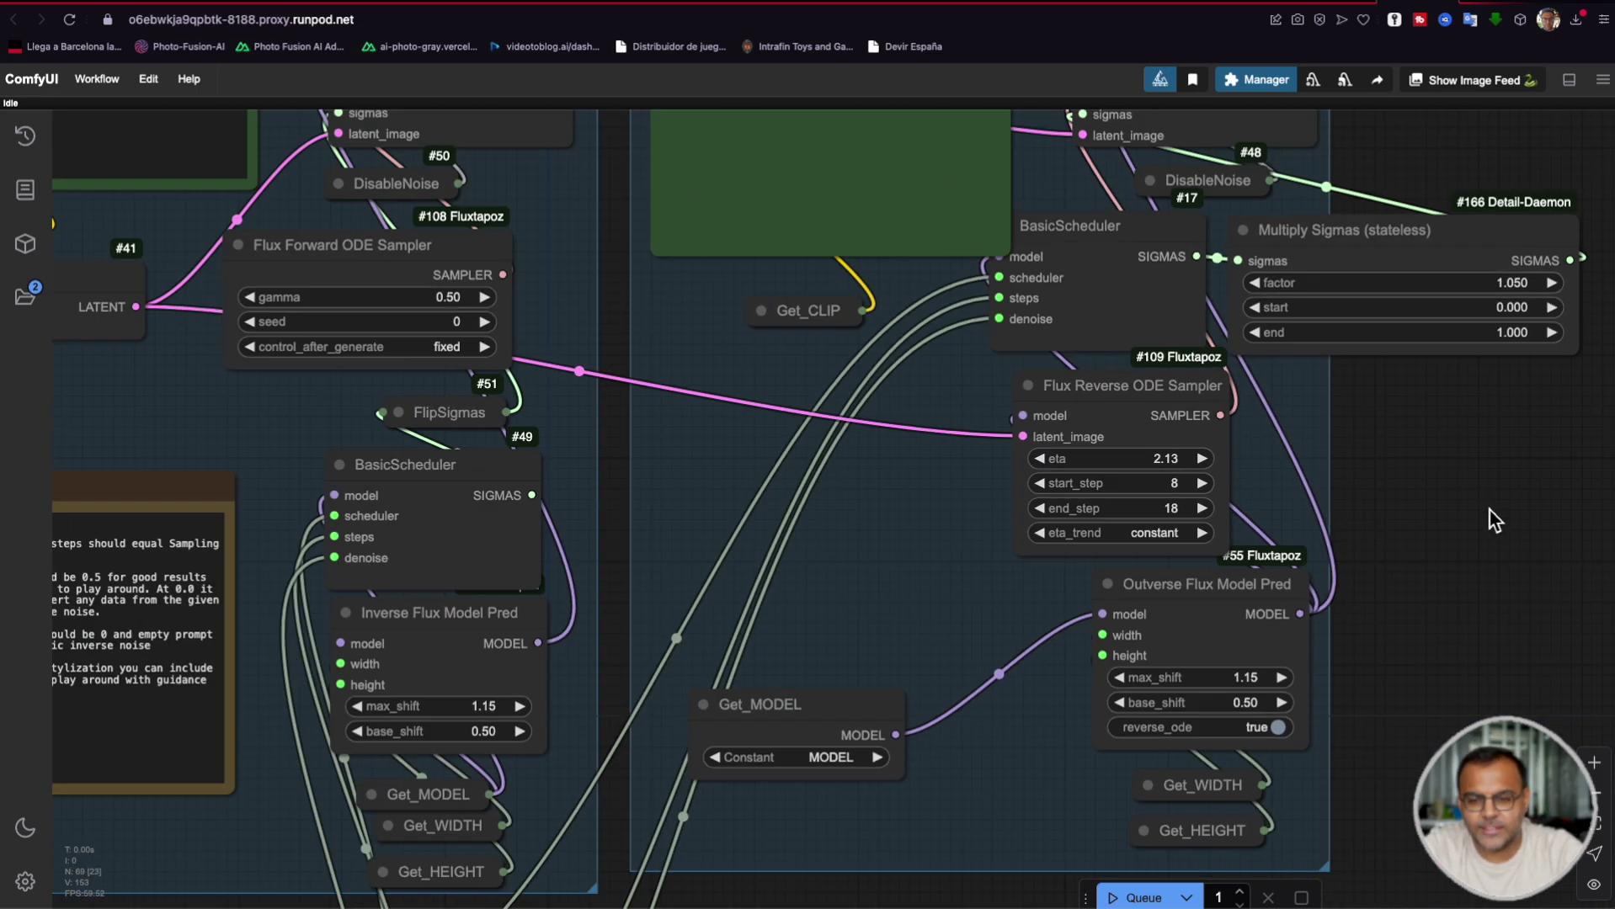
left_click_drag(1490, 511, 168, 510)
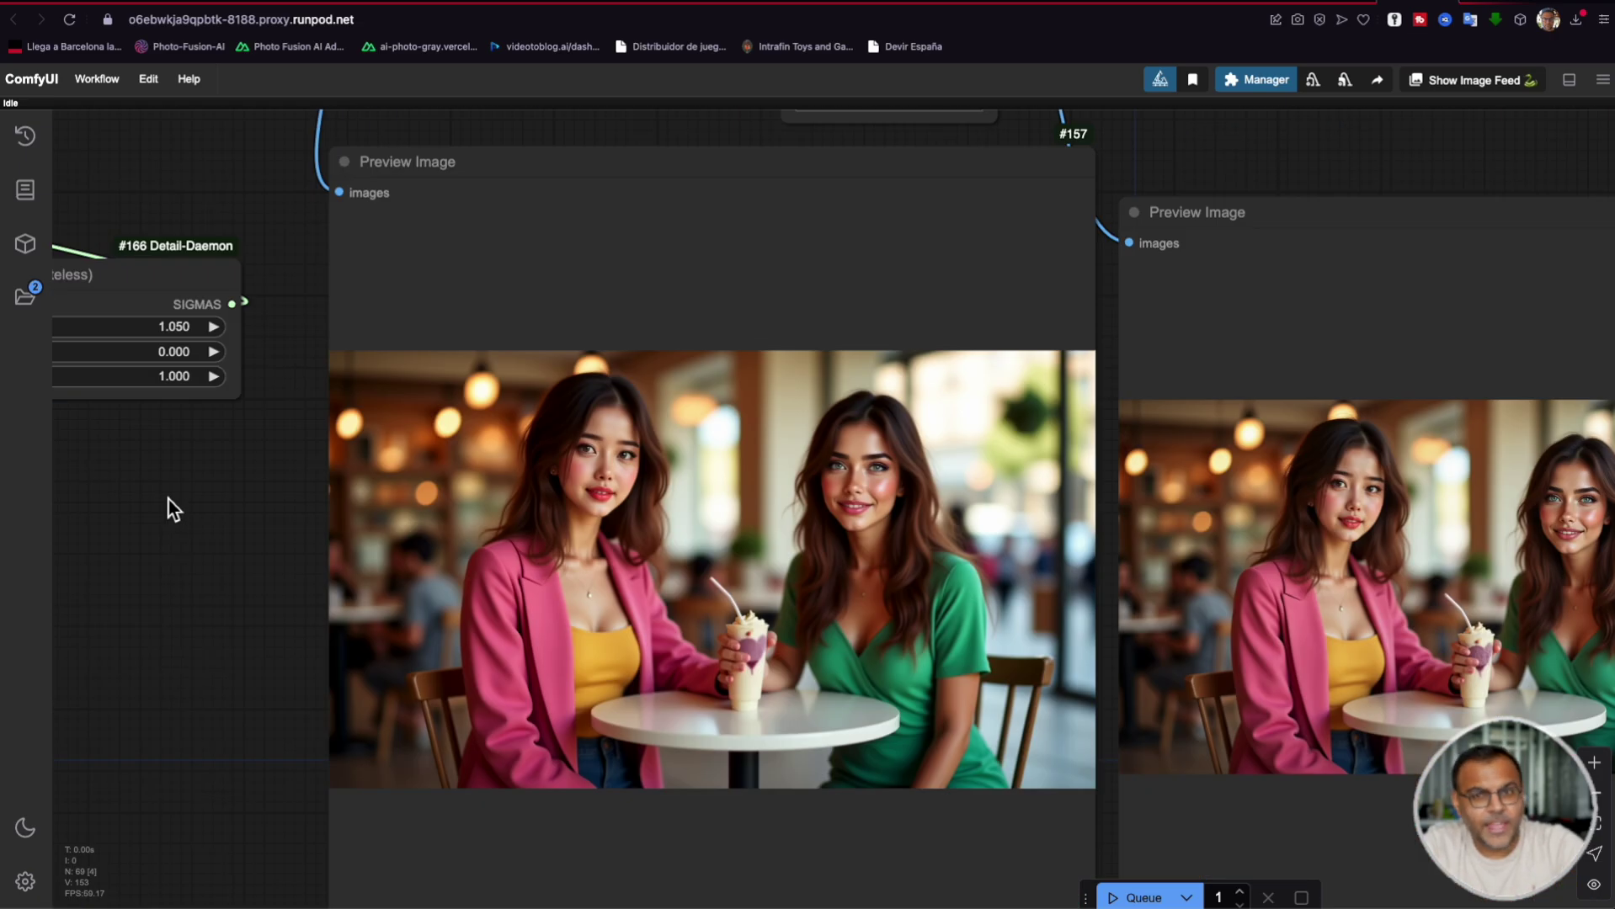
Step: Zoom into the café portrait preview, then pan back to the Outverse Flux Model Pred node
scroll(215, 614, "up", 2)
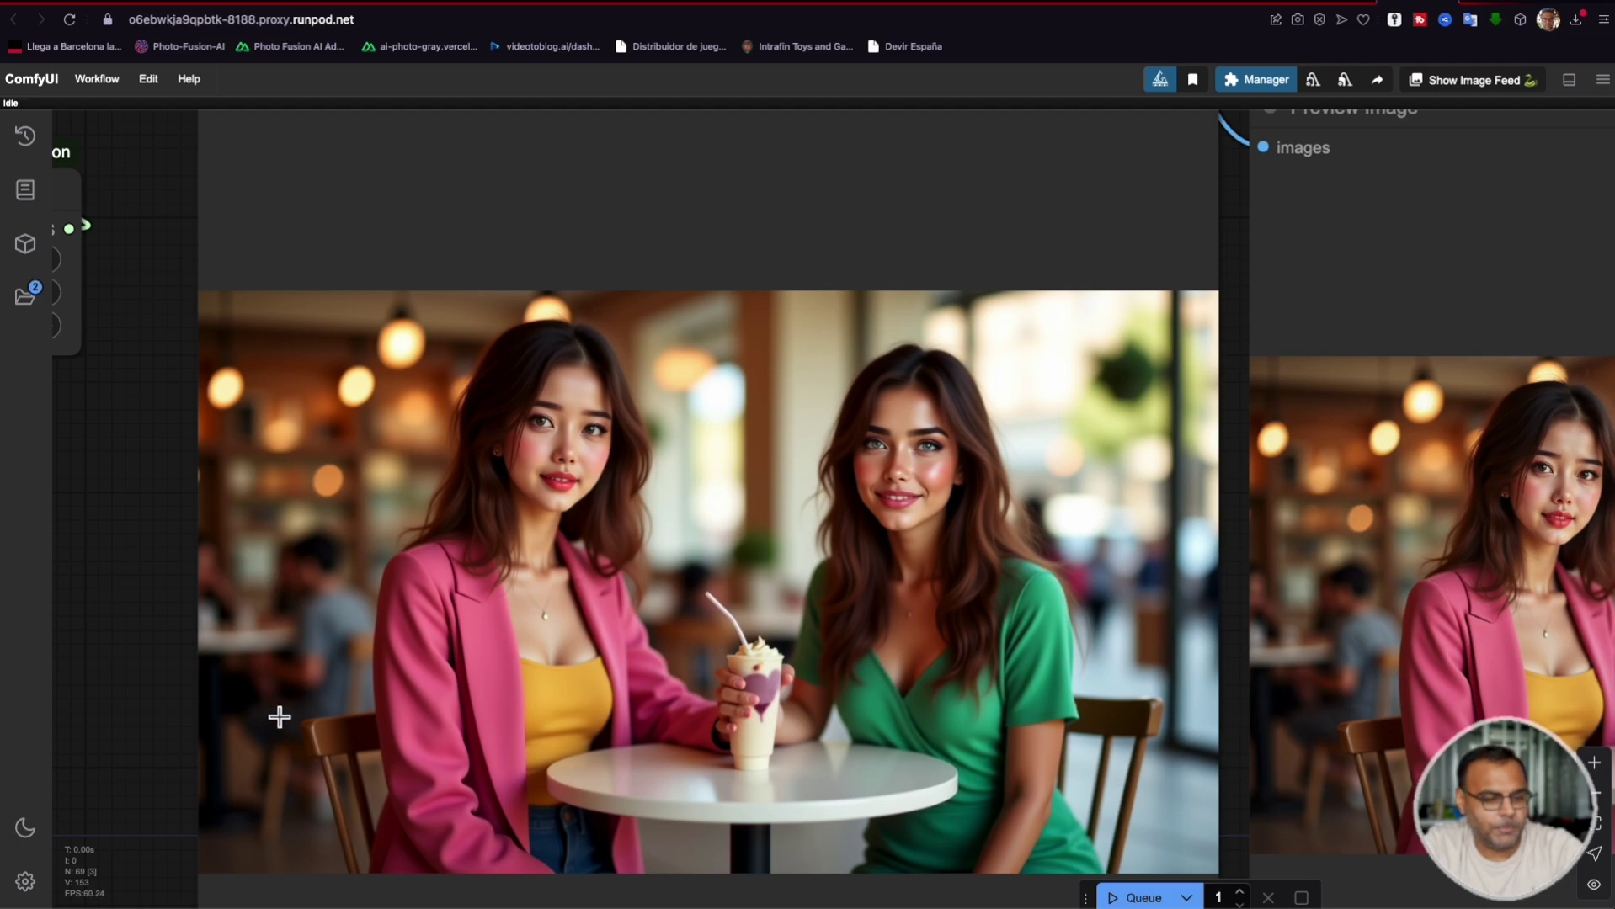
scroll(152, 749, "down", 2)
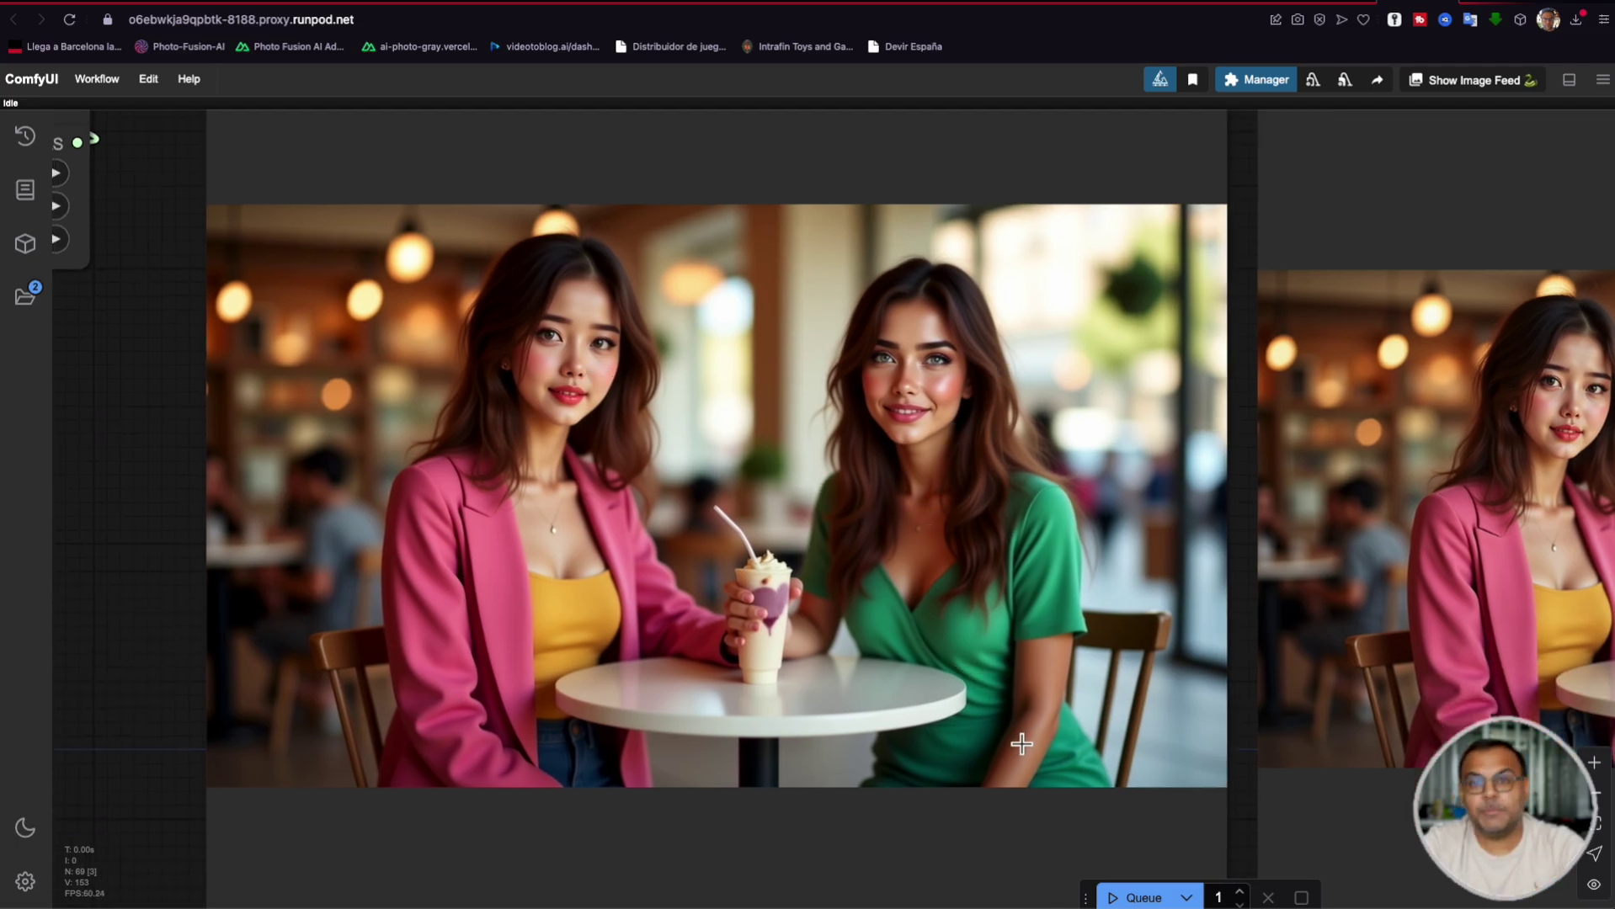
left_click_drag(151, 676, 444, 587)
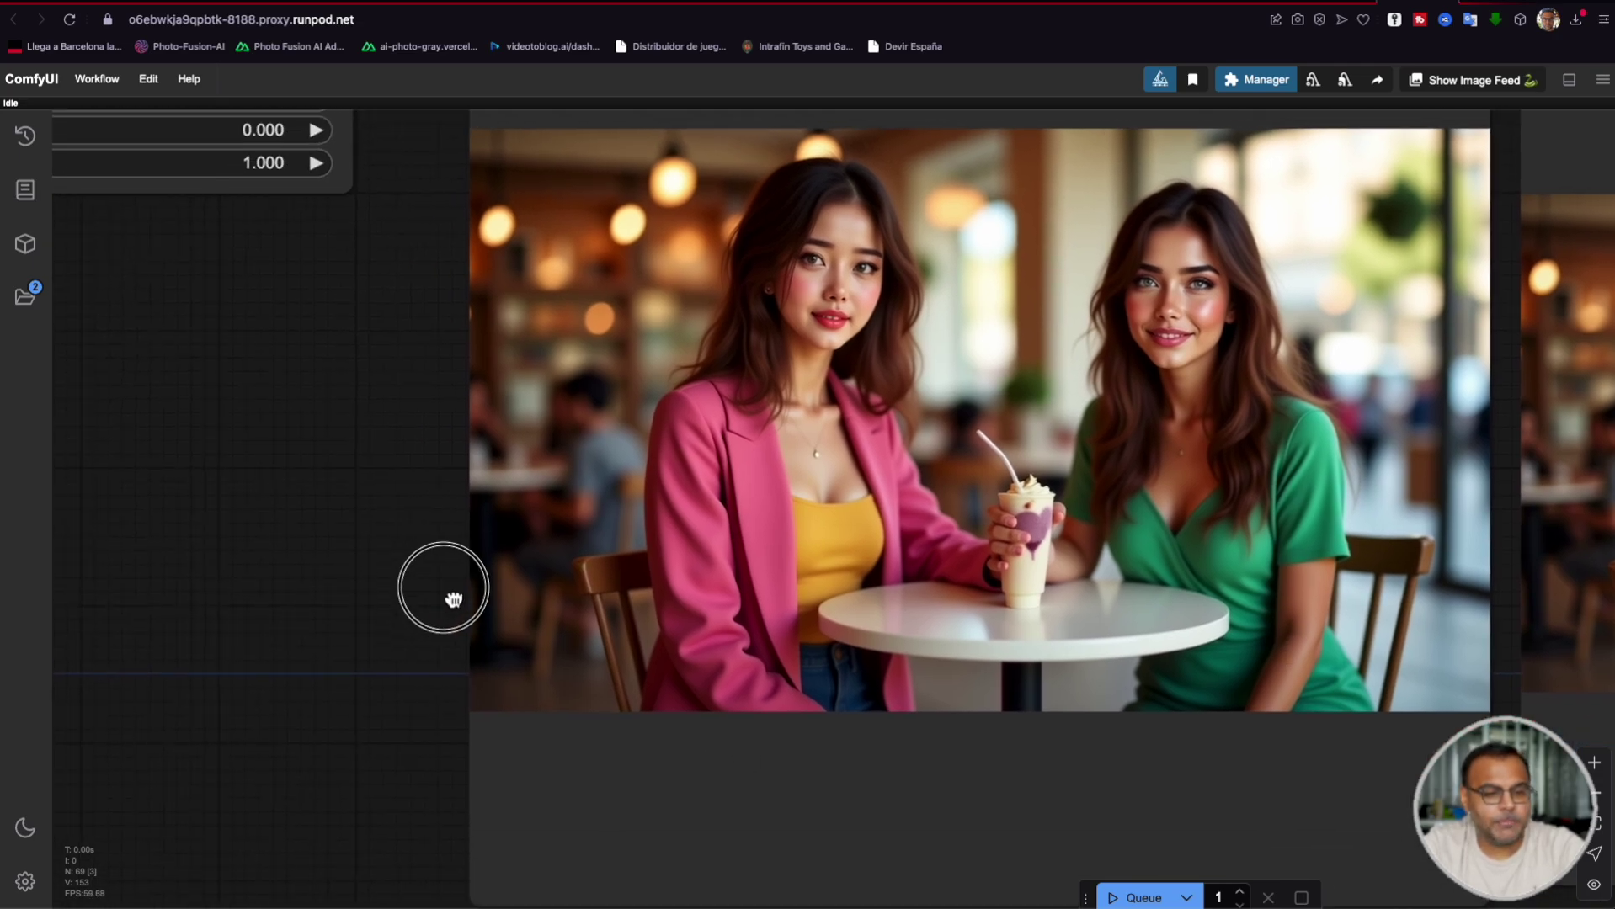
scroll(840, 566, "up", 3)
left_click_drag(840, 566, 139, 722)
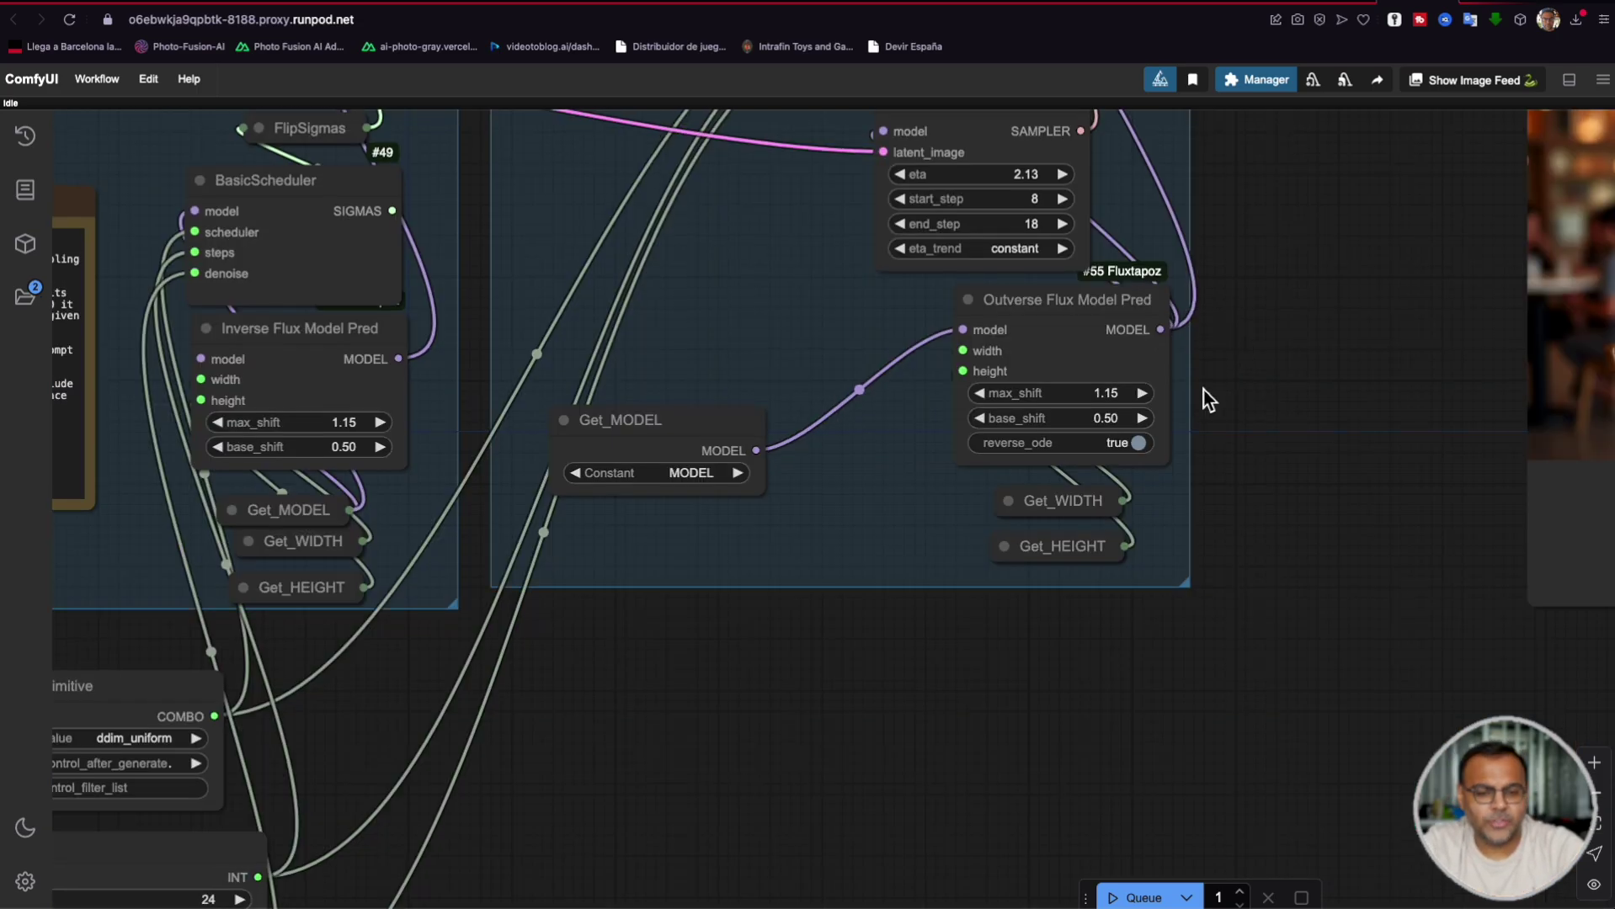
left_click_drag(1200, 396, 1375, 714)
scroll(1255, 425, "up", 10)
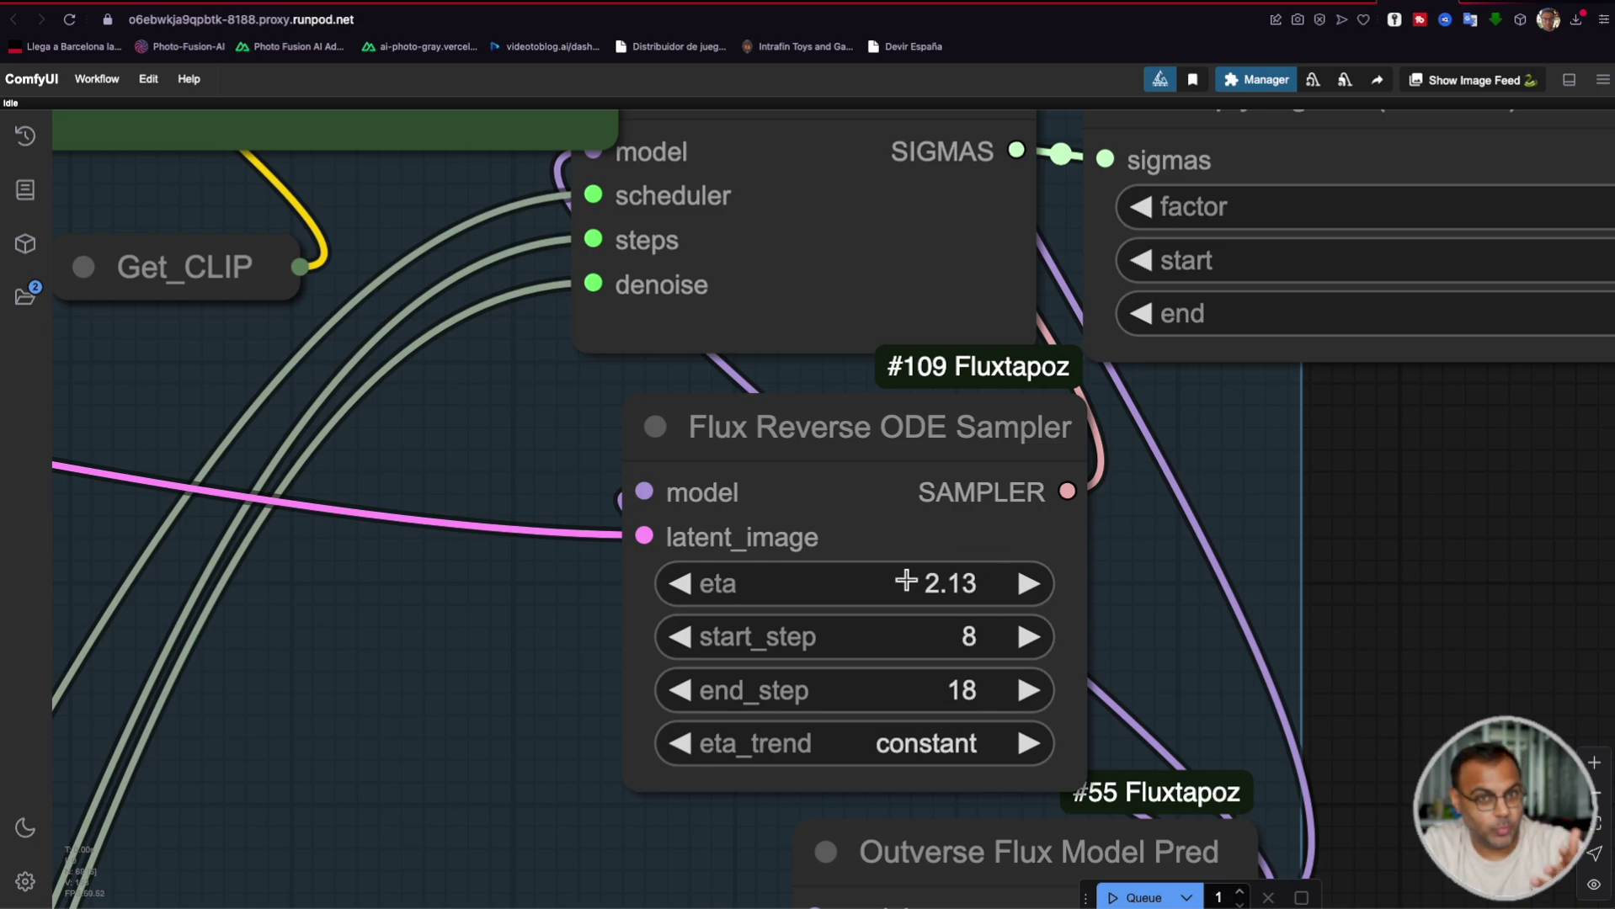
scroll(894, 632, "down", 4)
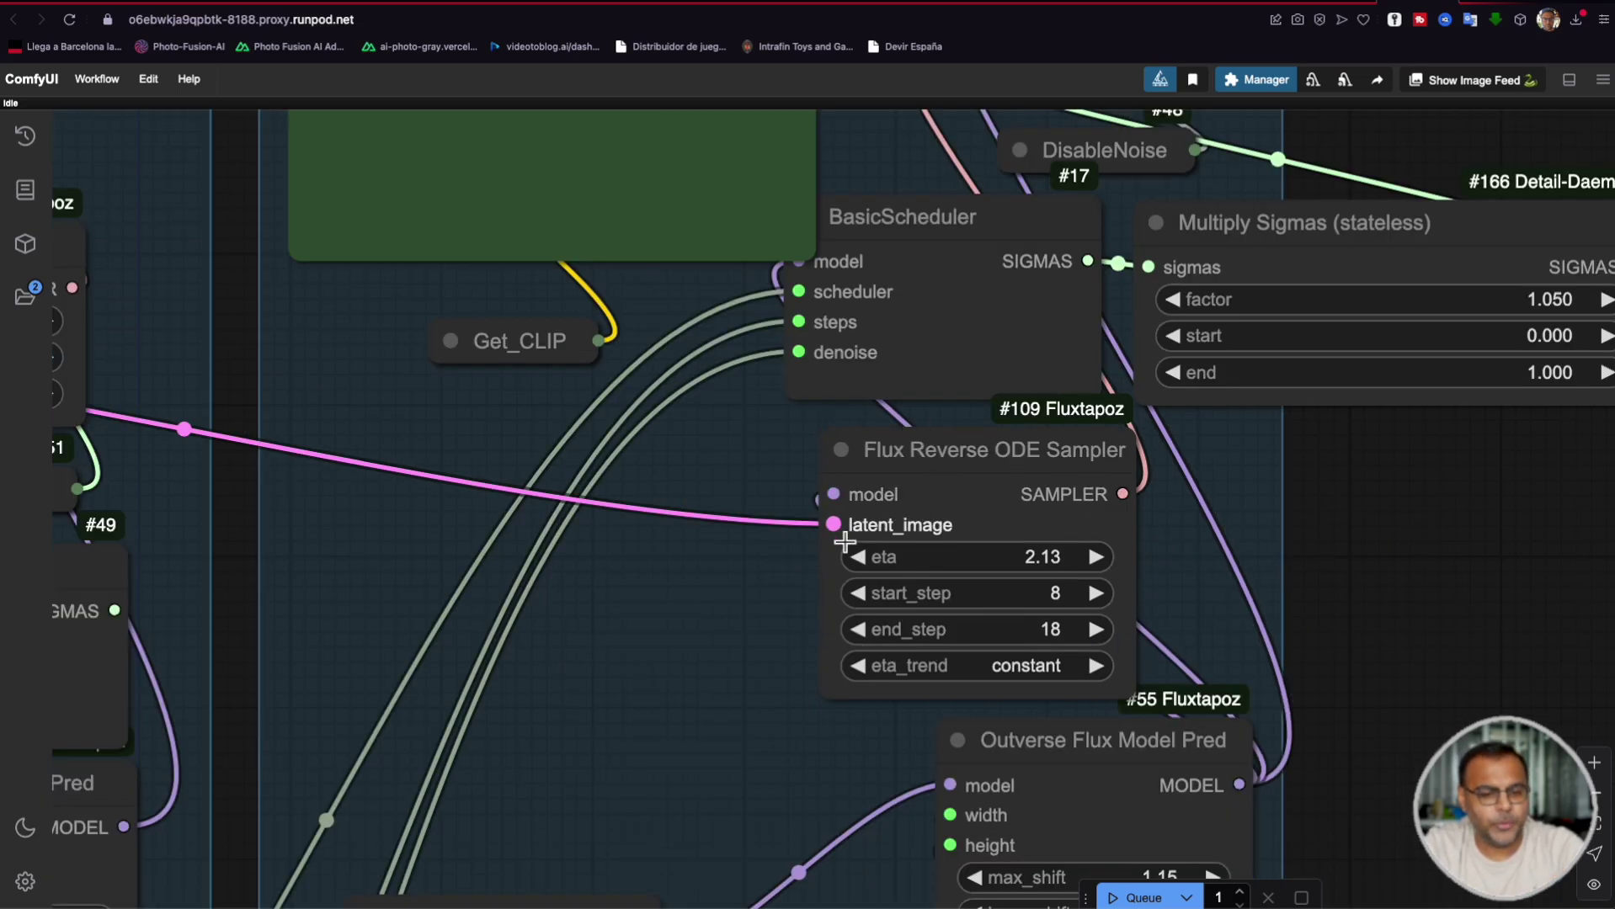
scroll(842, 535, "down", 4)
scroll(446, 575, "left", 7)
scroll(445, 575, "up", 2)
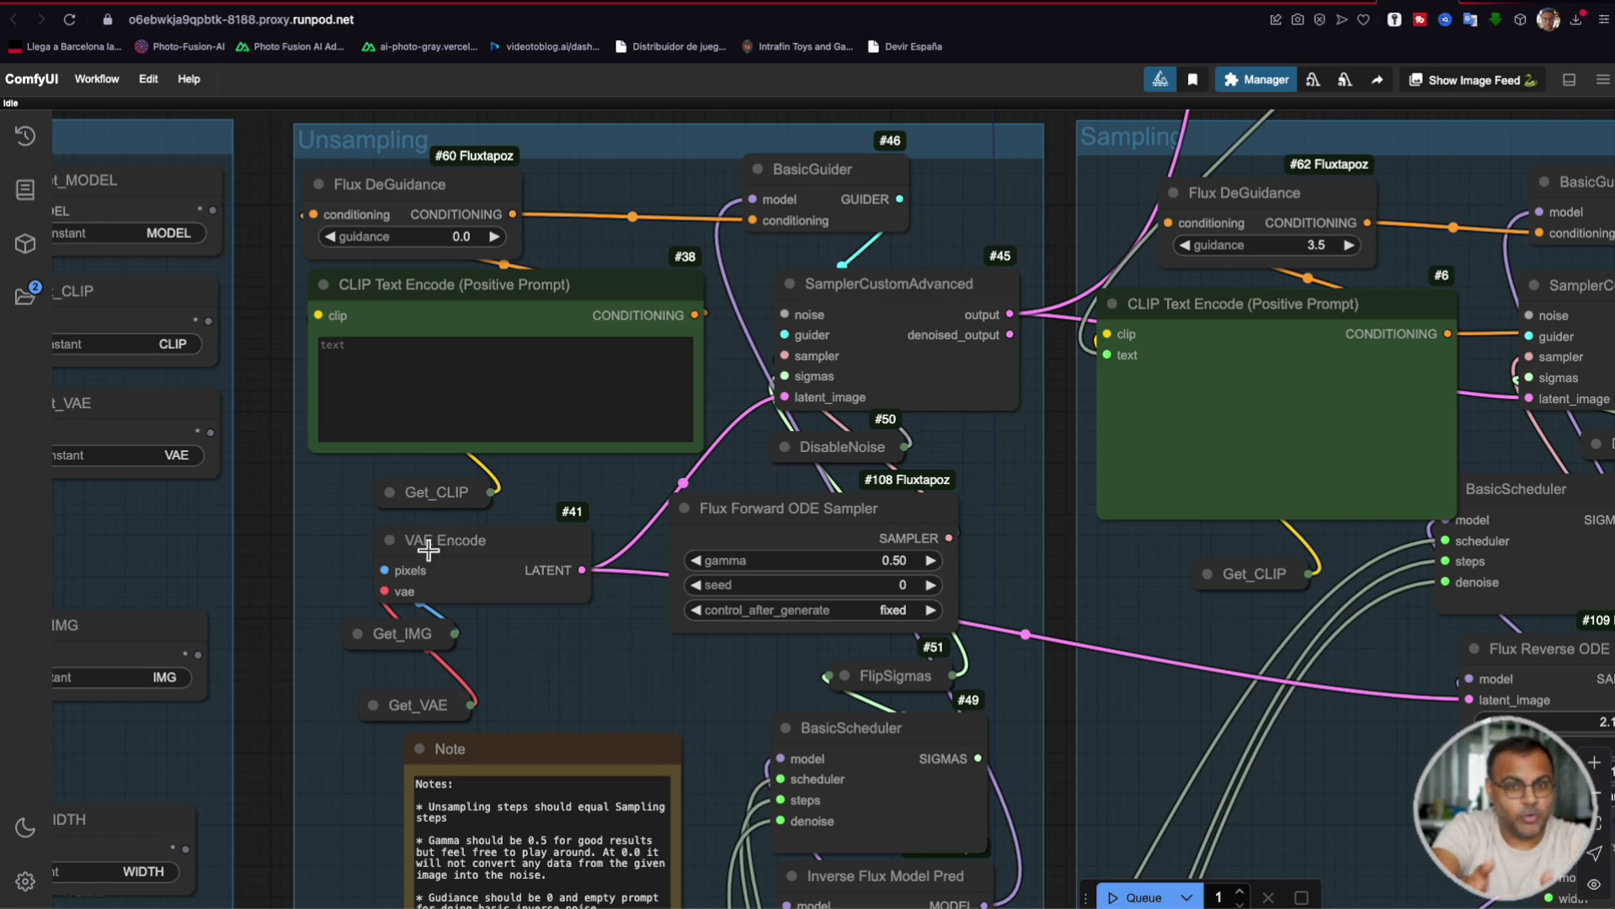
scroll(1099, 505, "right", 6)
scroll(1100, 505, "up", 1)
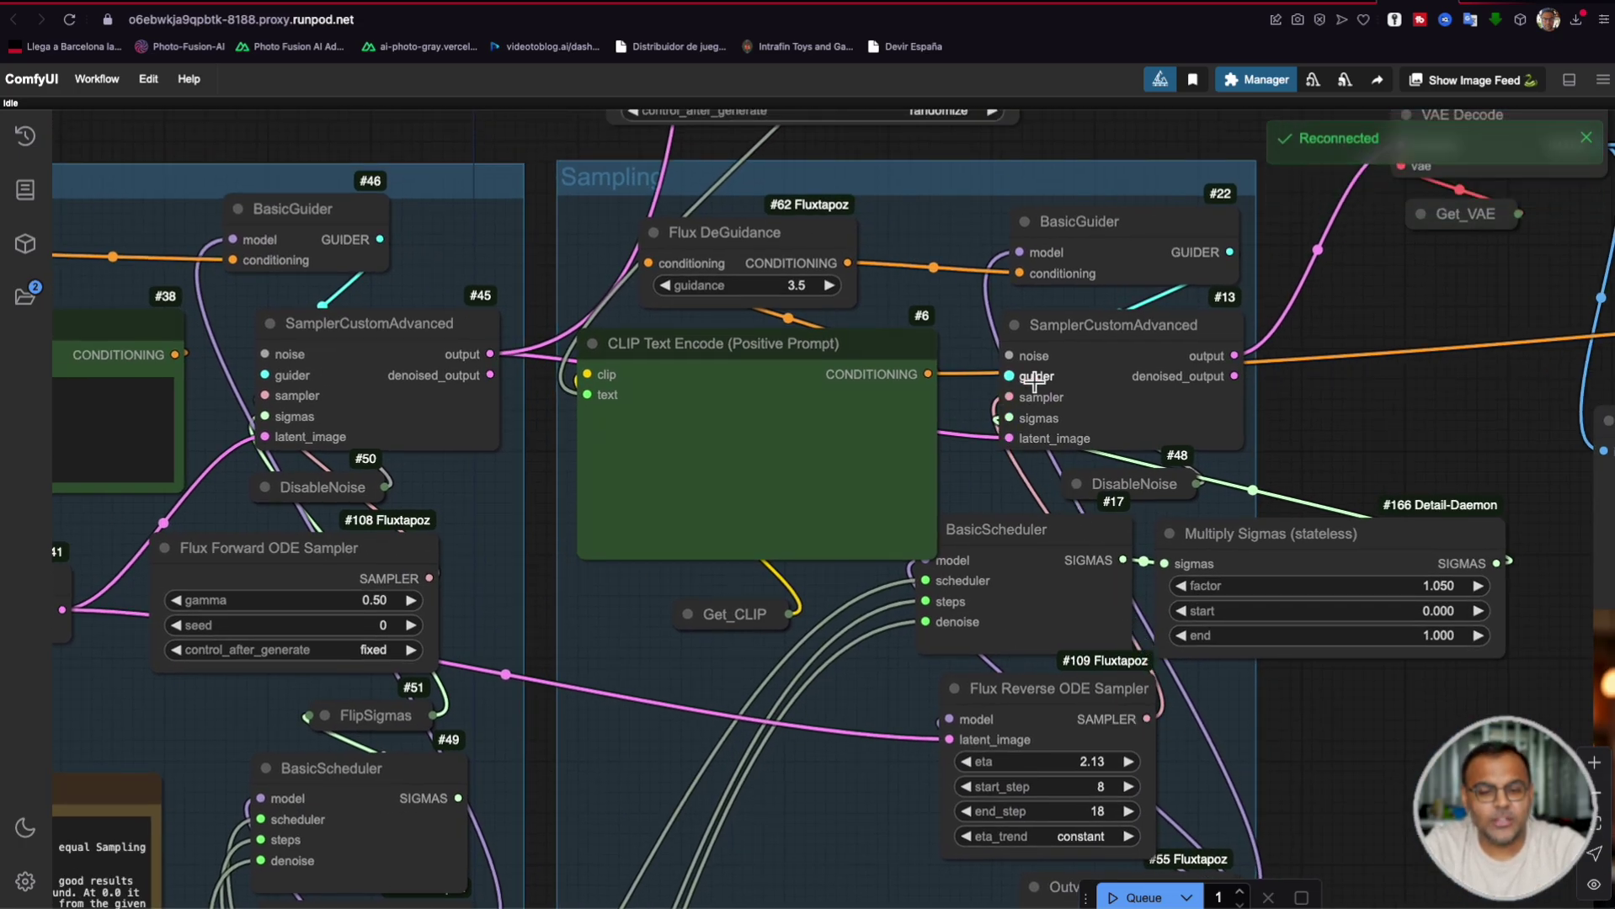
scroll(1094, 689, "down", 2)
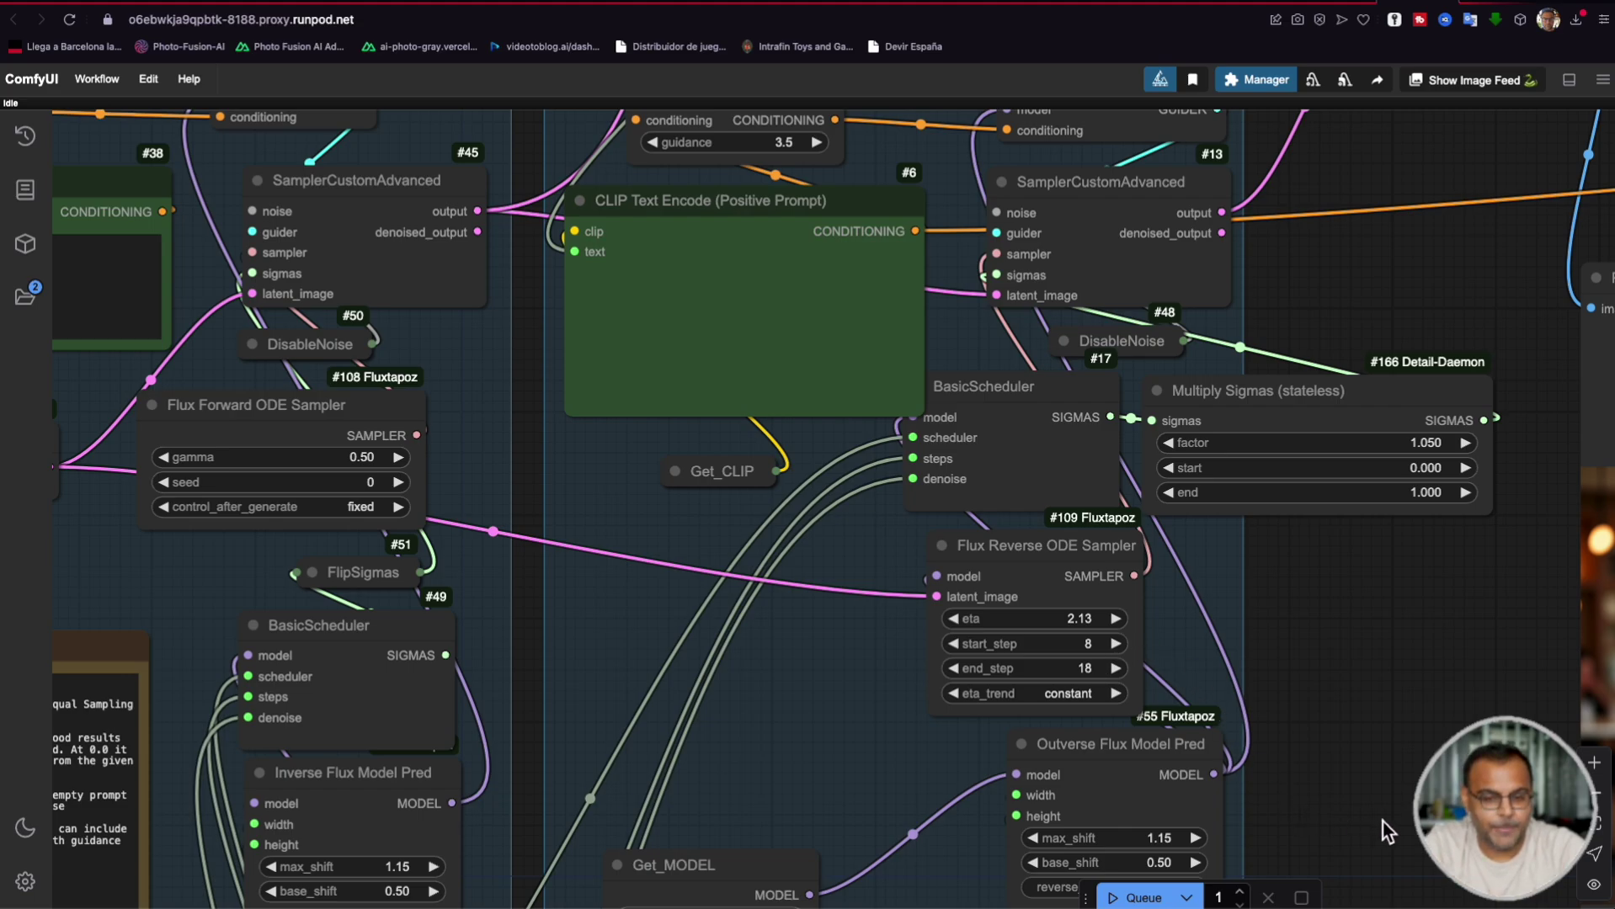
scroll(959, 581, "down", 9)
scroll(959, 580, "left", 3)
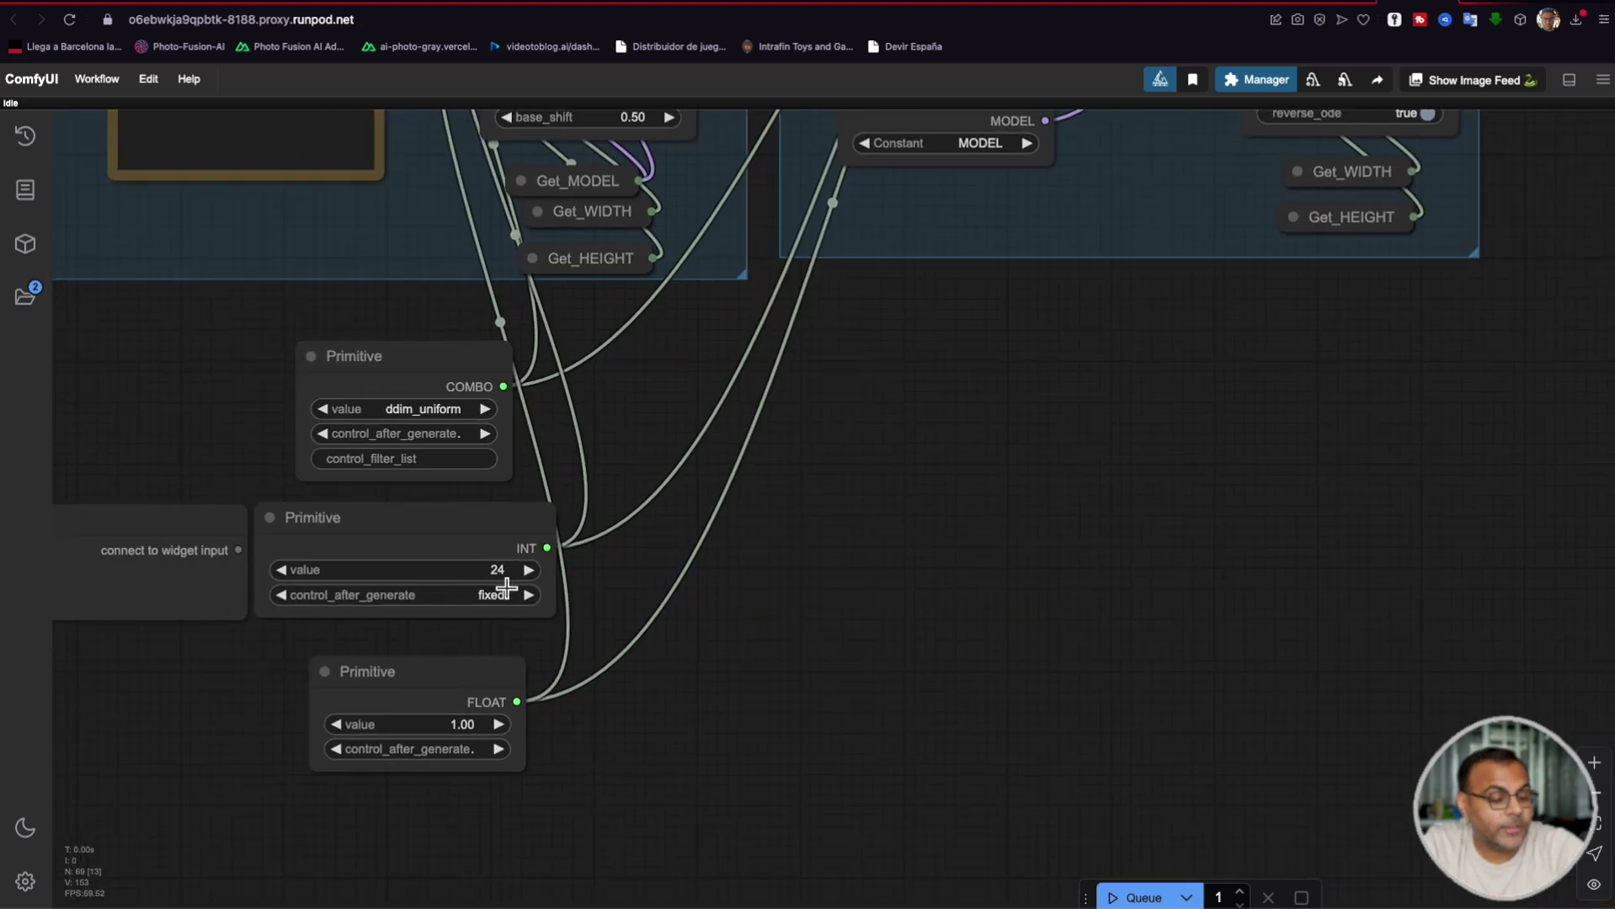
scroll(1075, 508, "up", 9)
scroll(1075, 509, "right", 4)
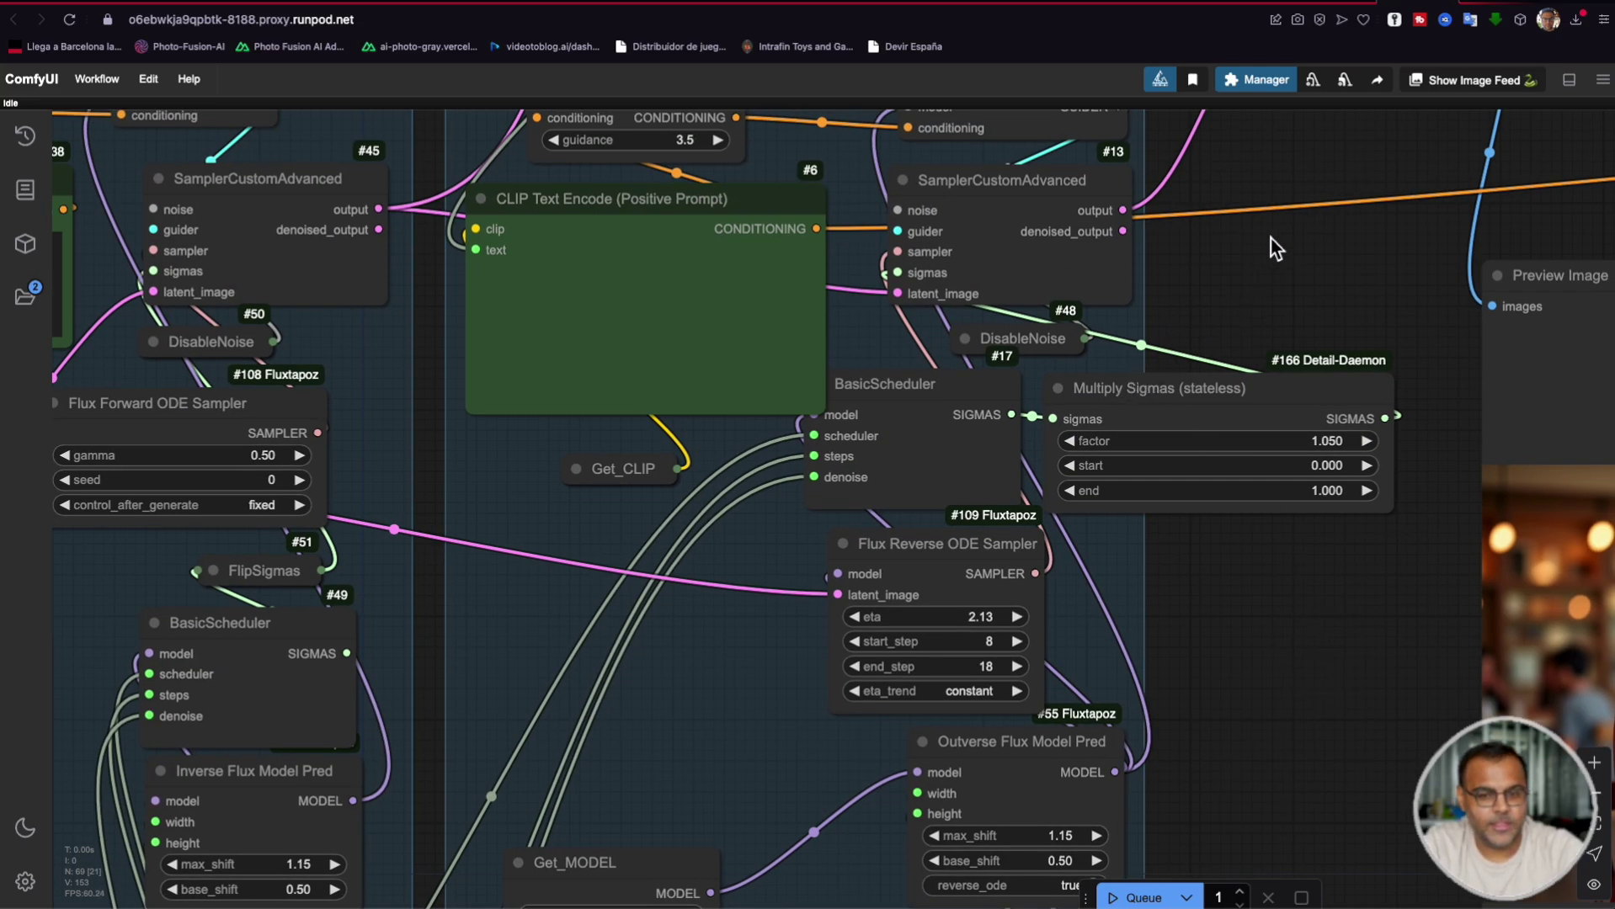
scroll(1271, 238, "up", 7)
scroll(1270, 239, "right", 1)
scroll(952, 187, "down", 9)
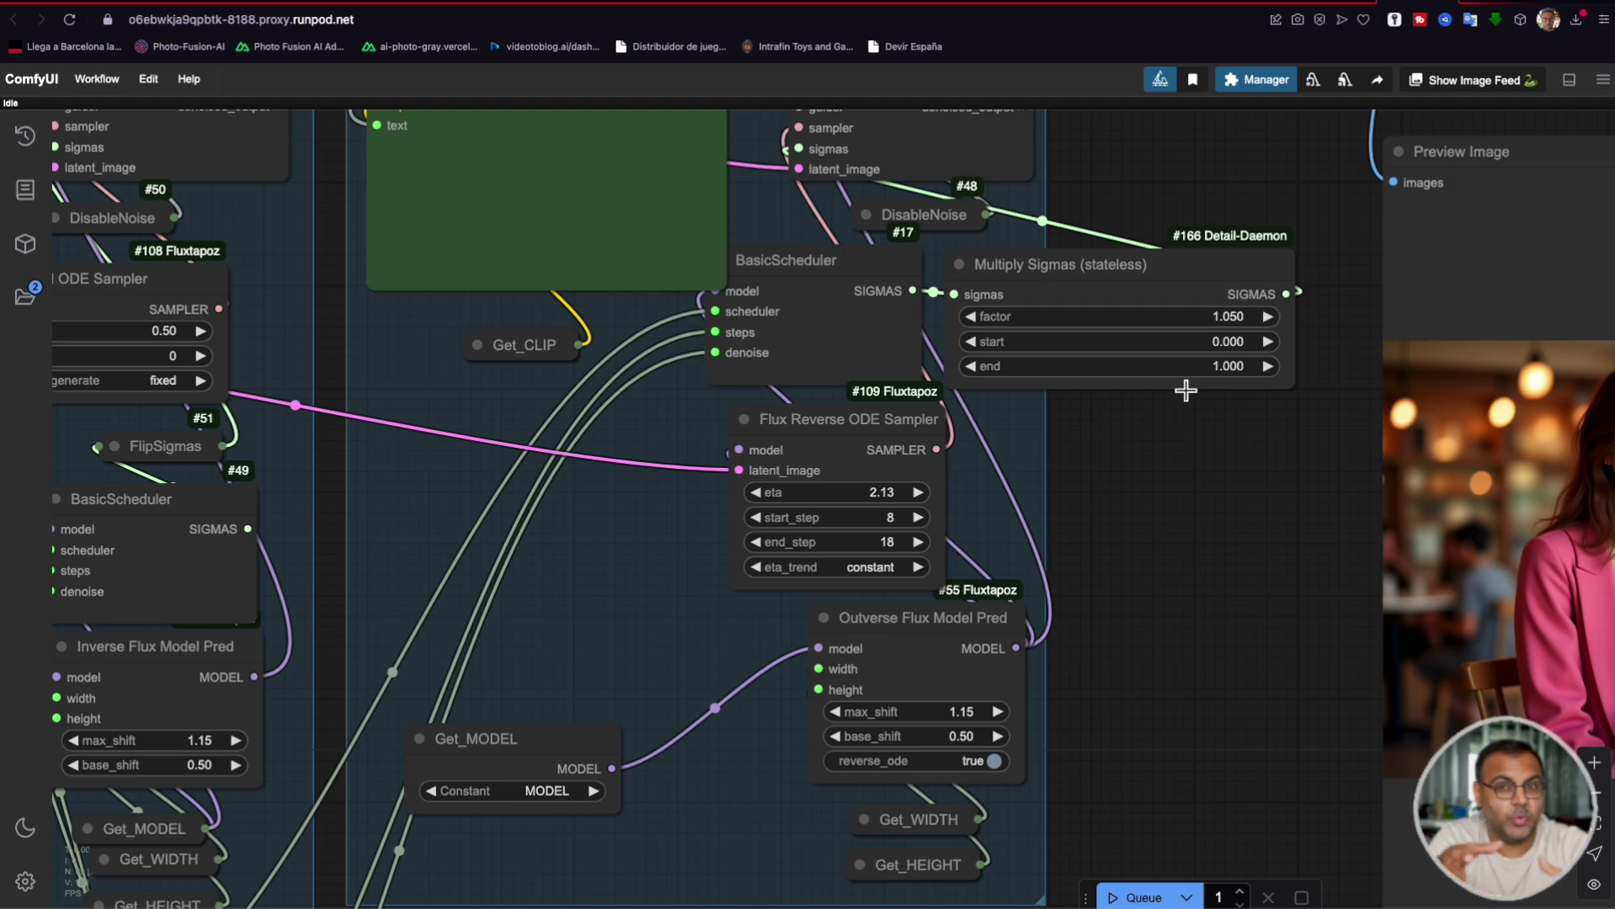
scroll(1185, 390, "down", 3)
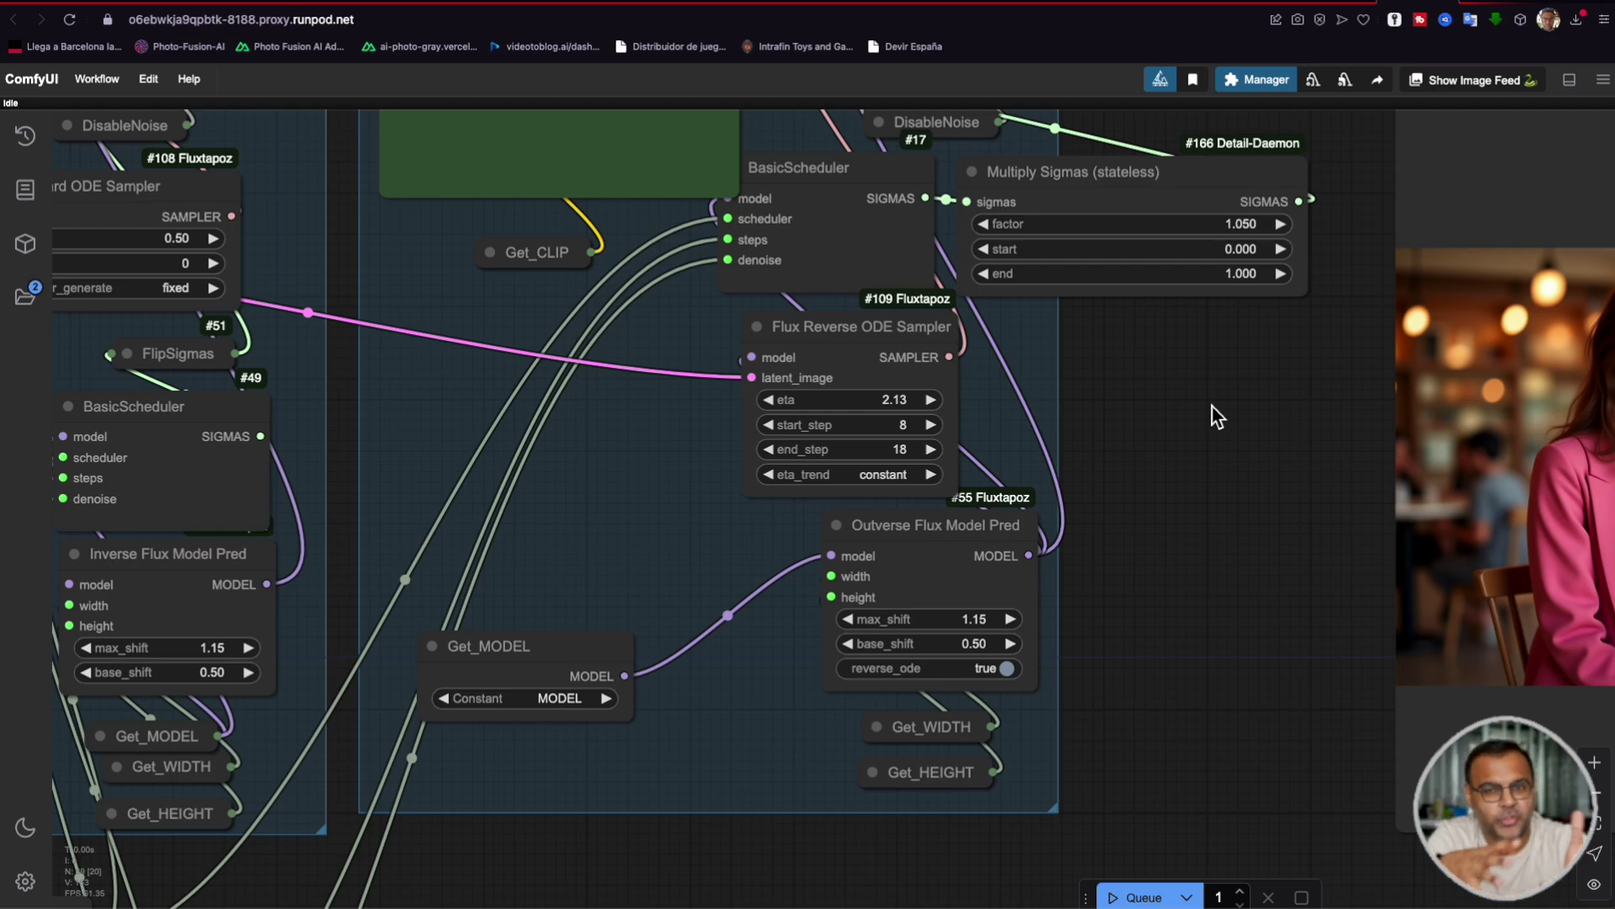
scroll(1217, 416, "right", 6)
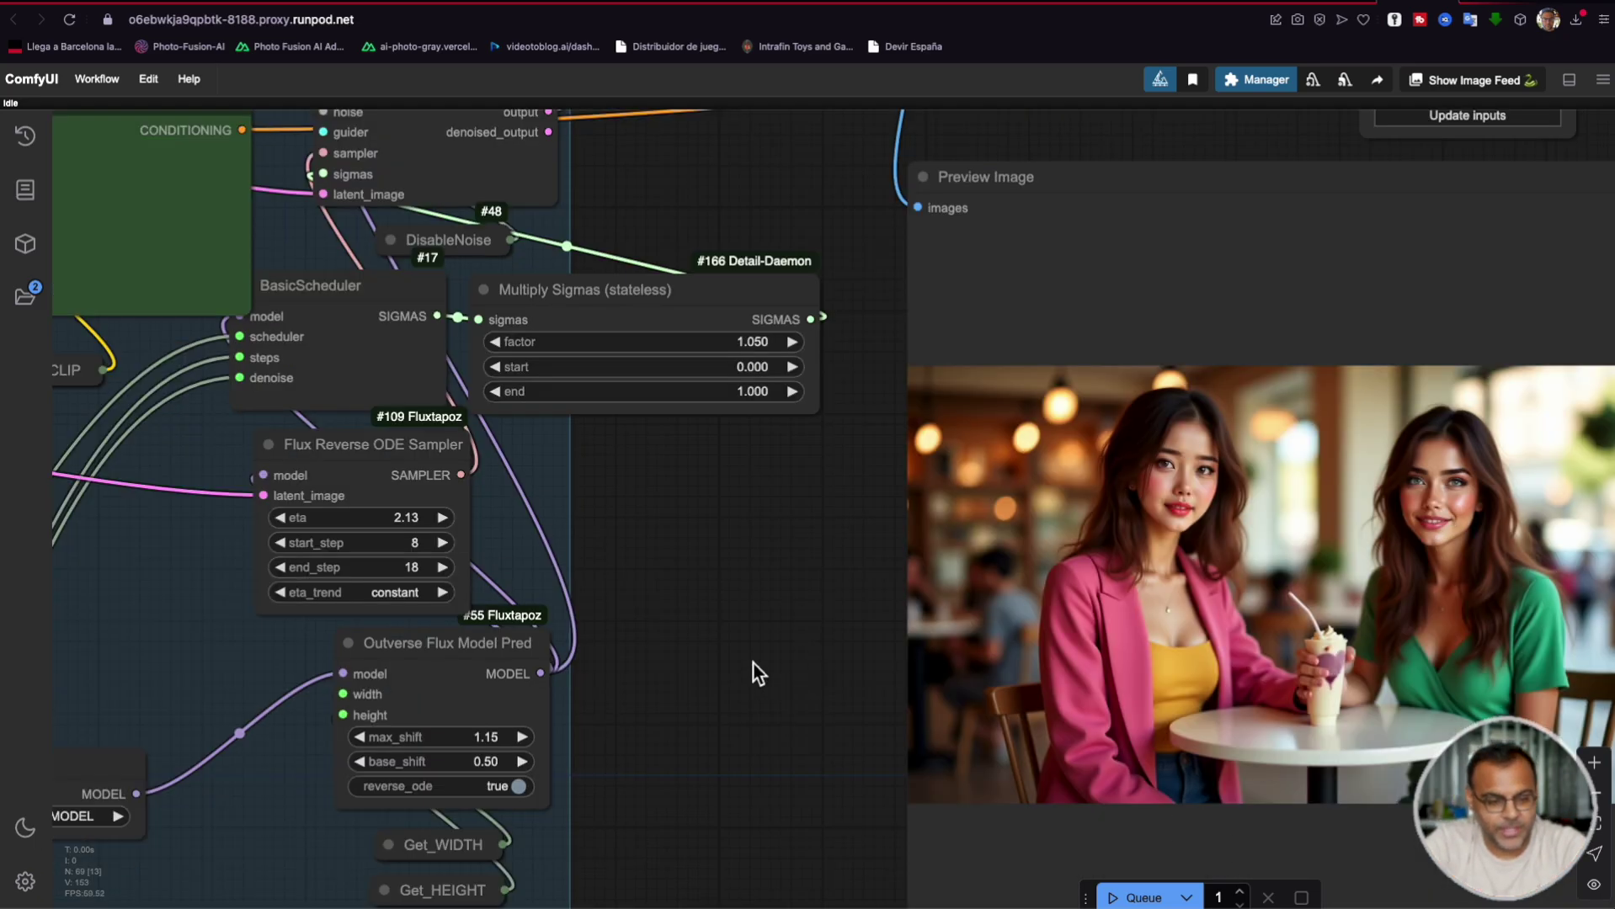
left_click_drag(715, 628, 894, 505)
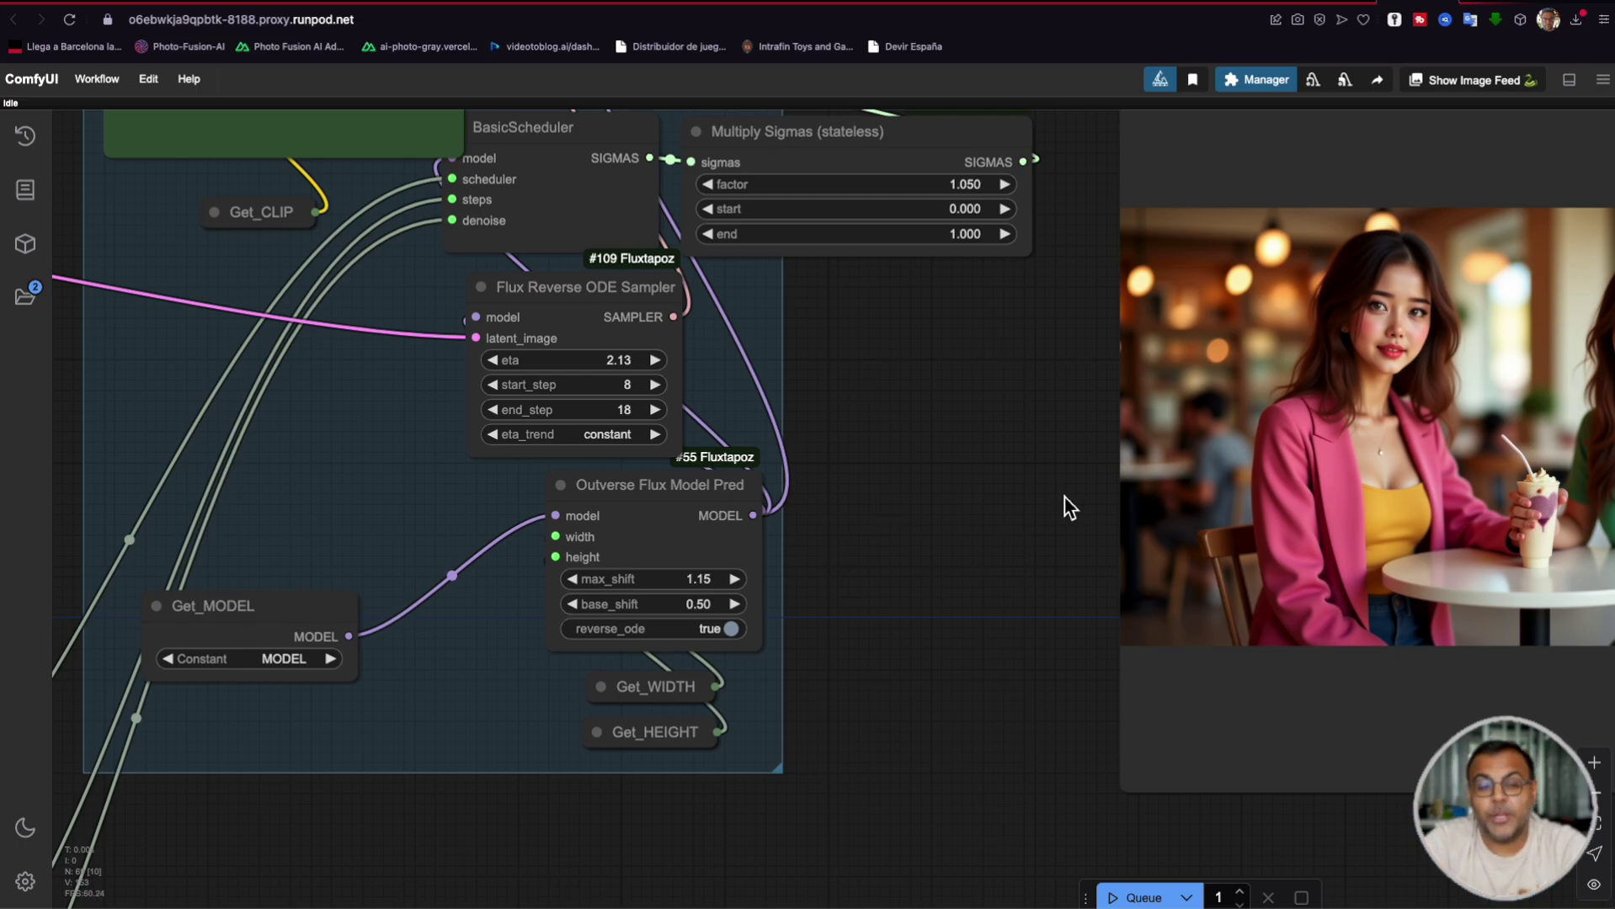
scroll(1068, 508, "up", 4)
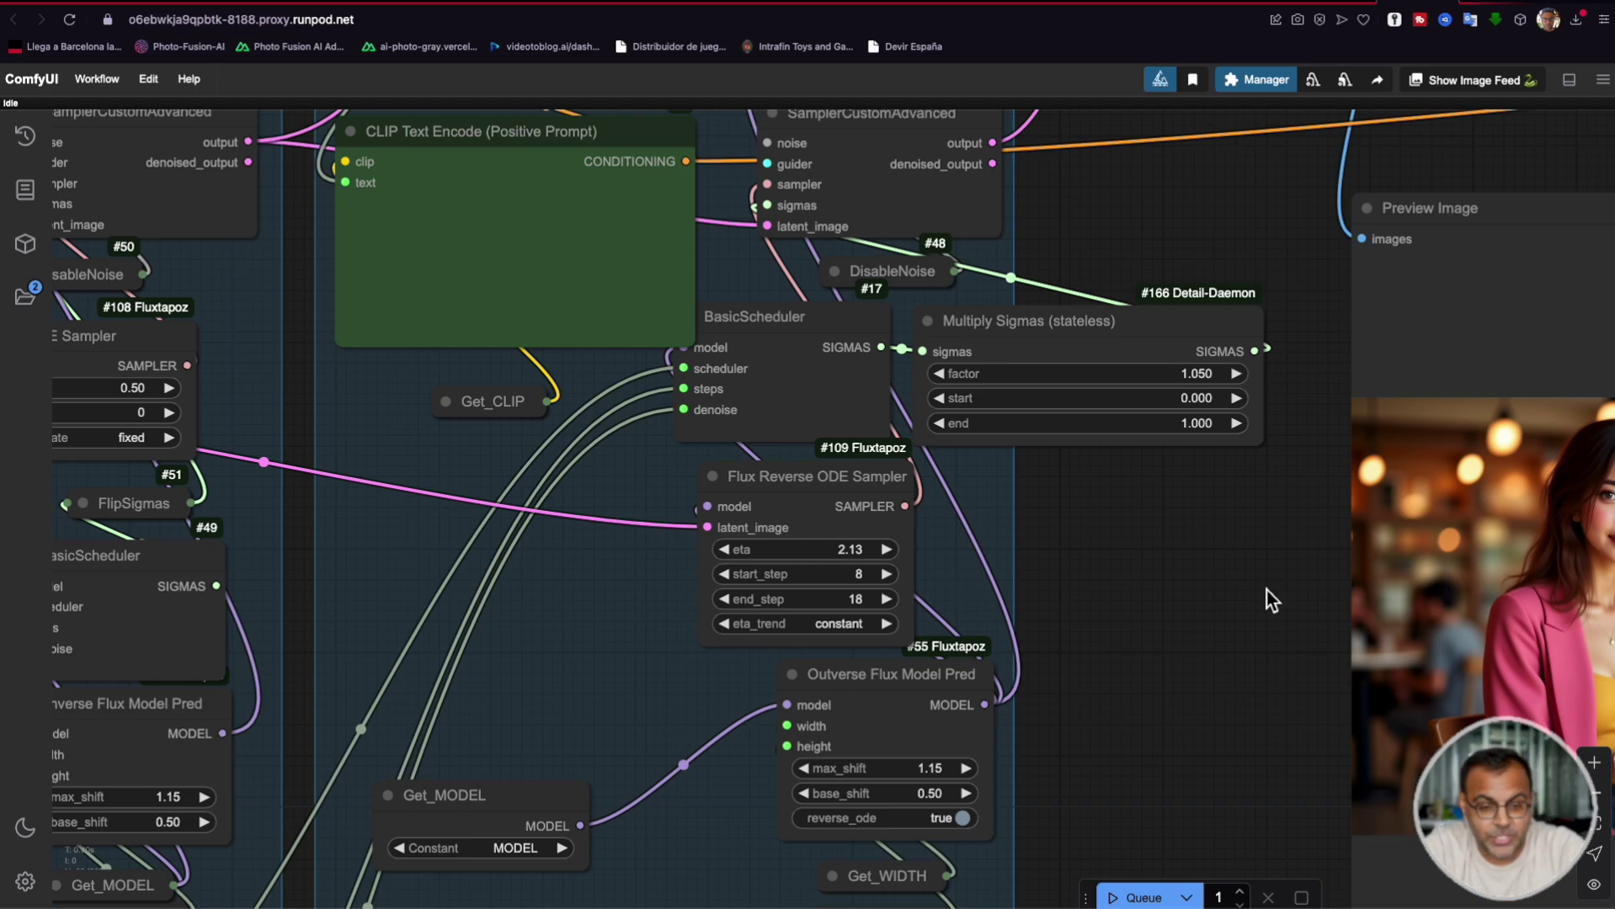
scroll(1263, 589, "down", 10)
Step: Raise the INT Primitive steps value from 24 to 25
scroll(933, 620, "left", 5)
left_click(666, 699)
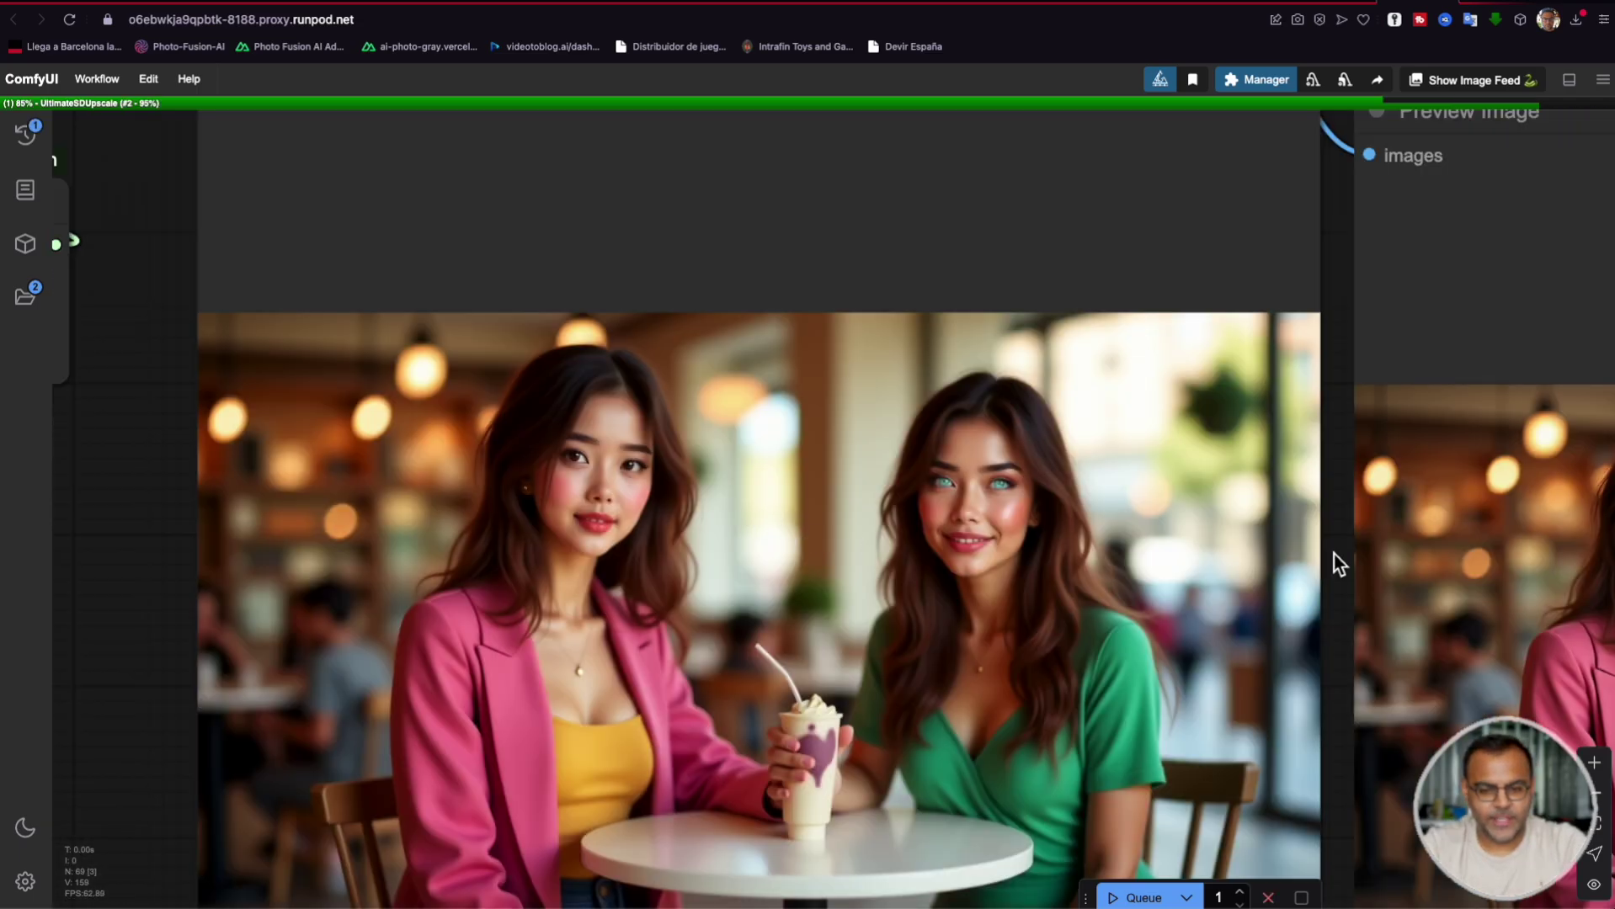
left_click_drag(1334, 558, 1344, 468)
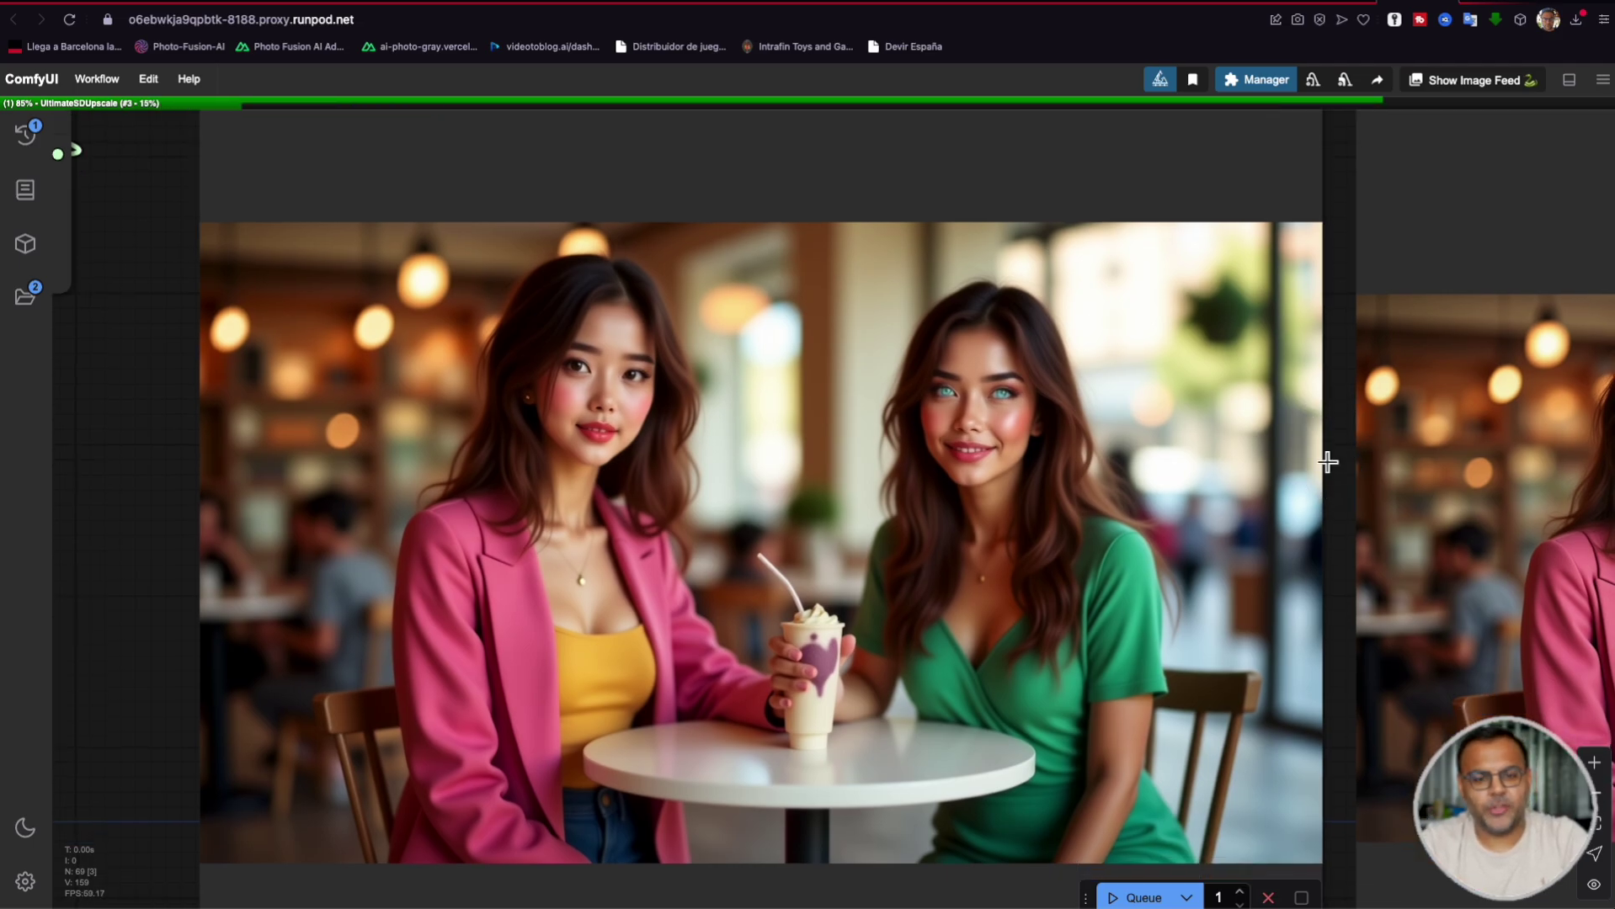
Step: Zoom out of the portrait preview and center the Flux Reverse ODE Sampler settings
scroll(1179, 431, "up", 3)
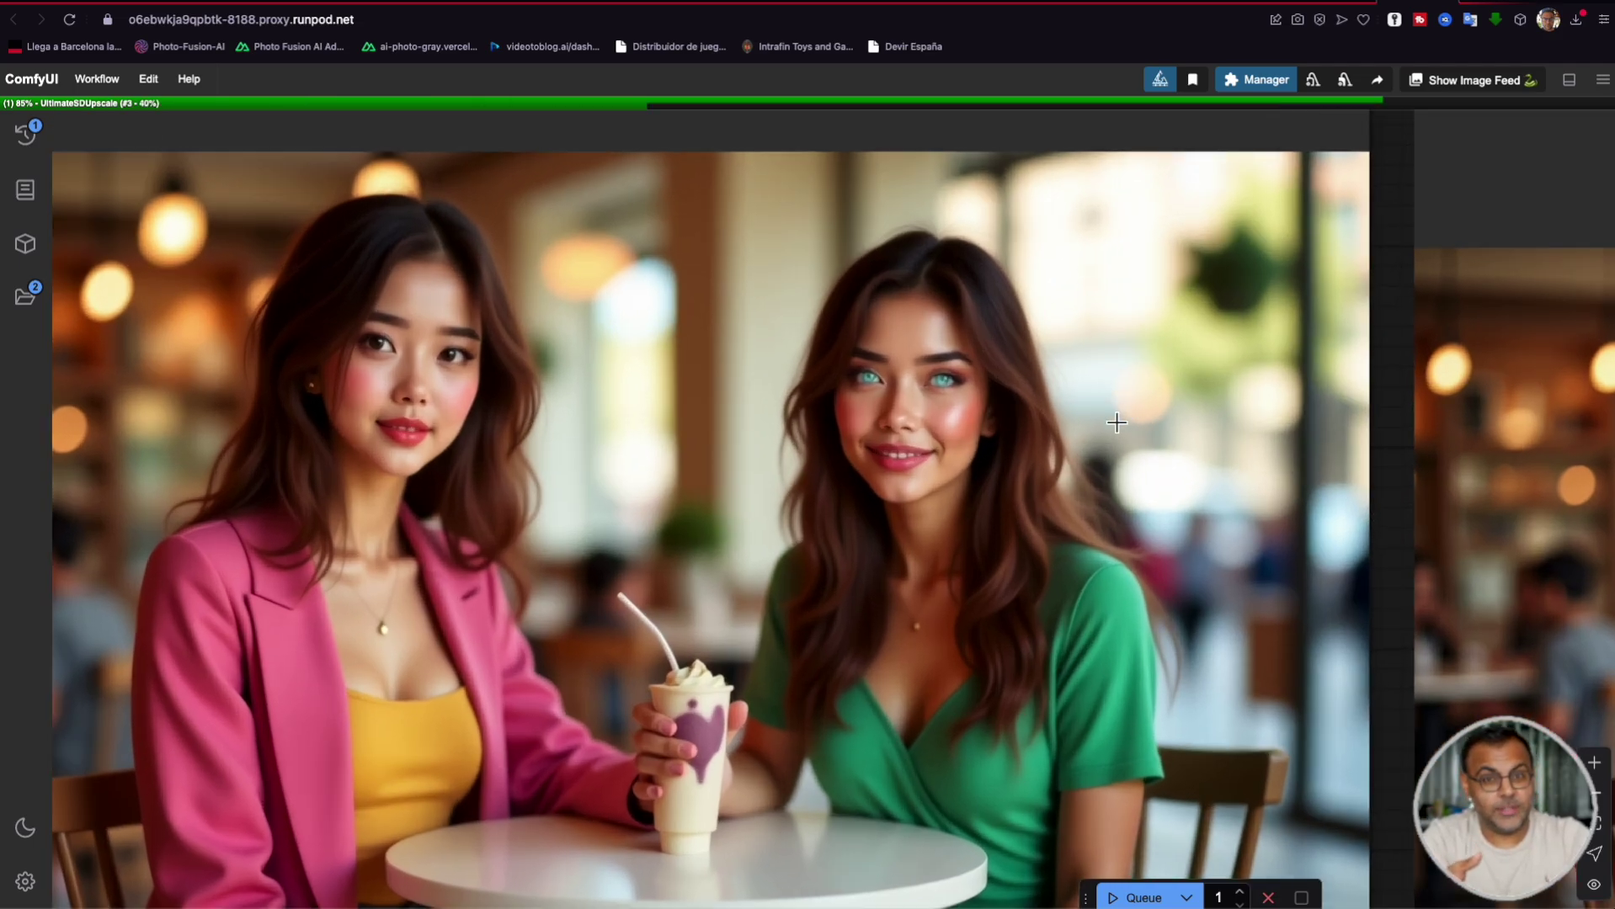
scroll(1116, 423, "up", 3)
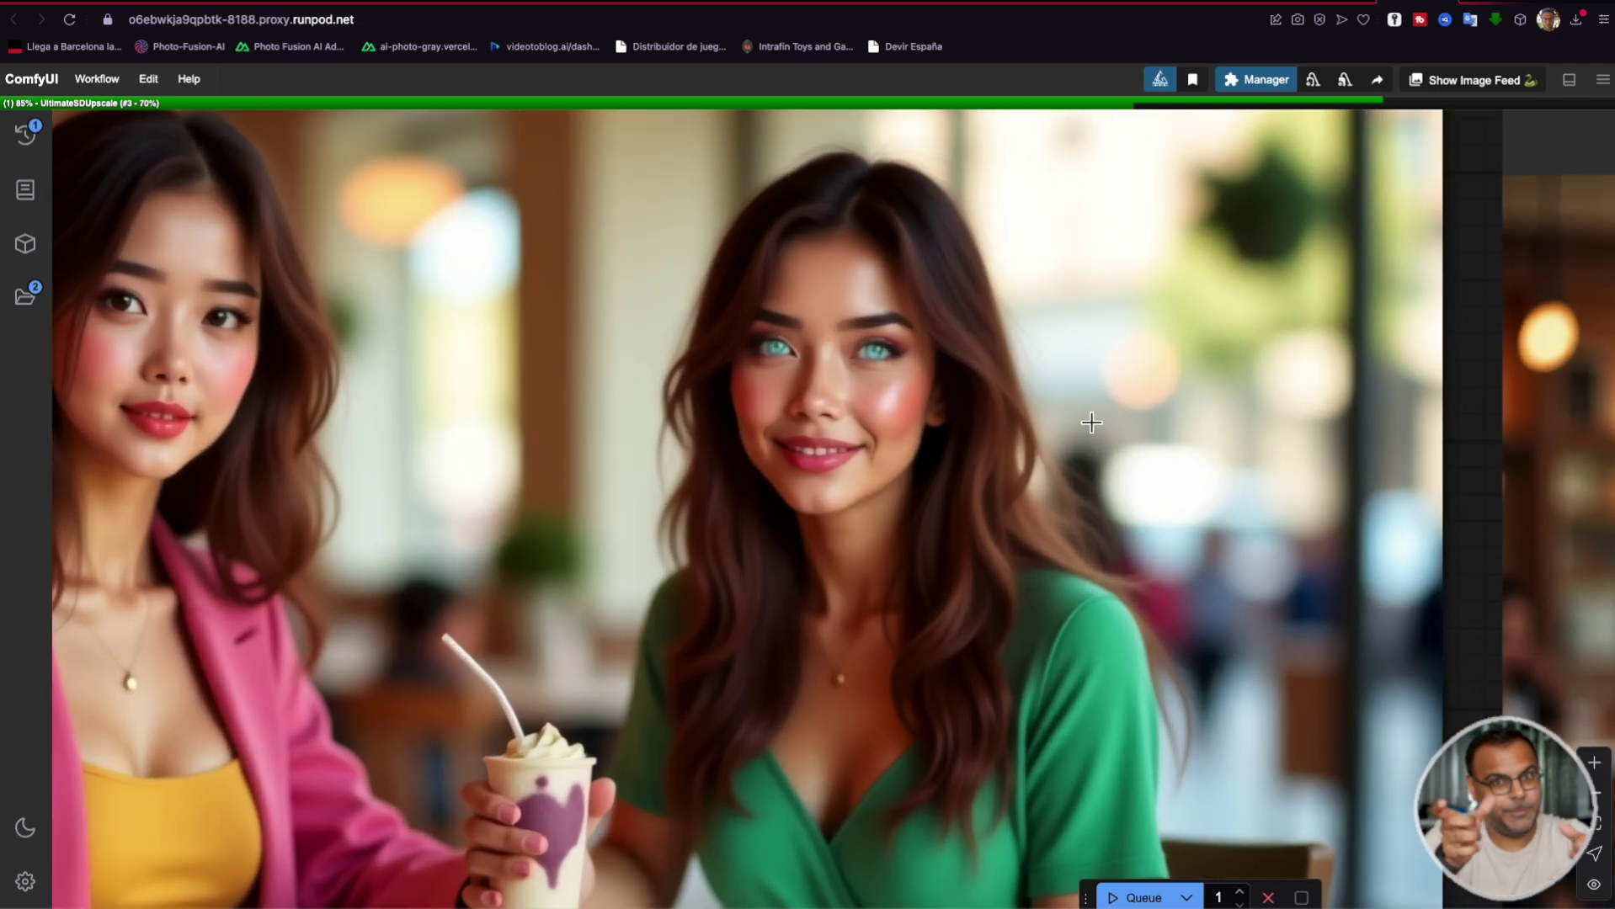
scroll(1085, 424, "down", 5)
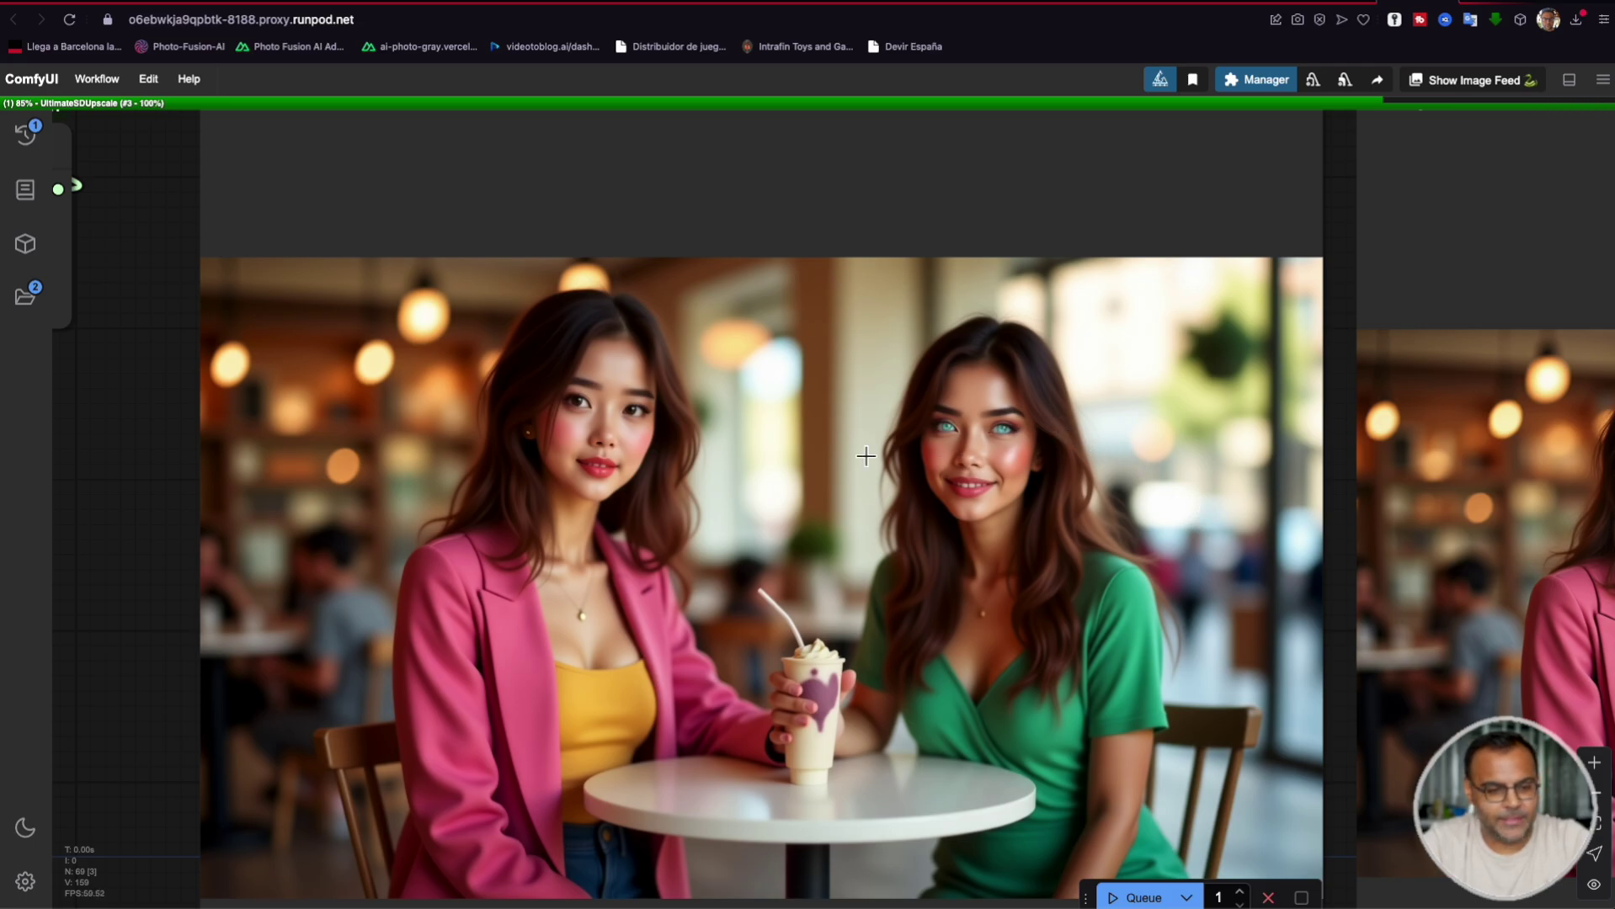
scroll(883, 350, "up", 5)
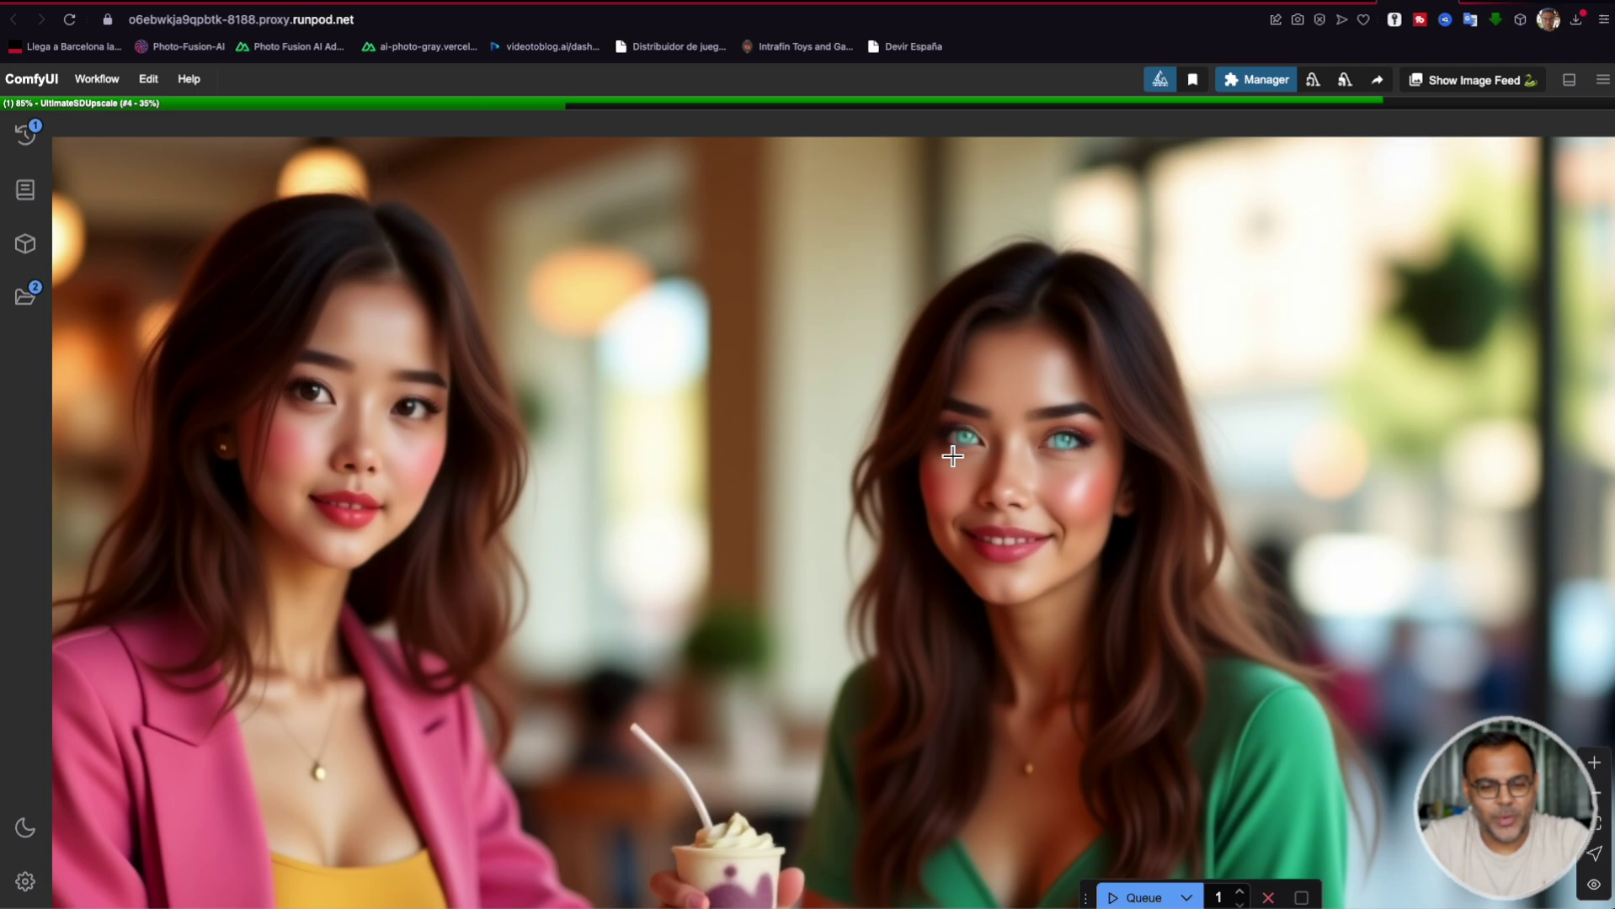
scroll(953, 456, "down", 6)
scroll(975, 634, "up", 10)
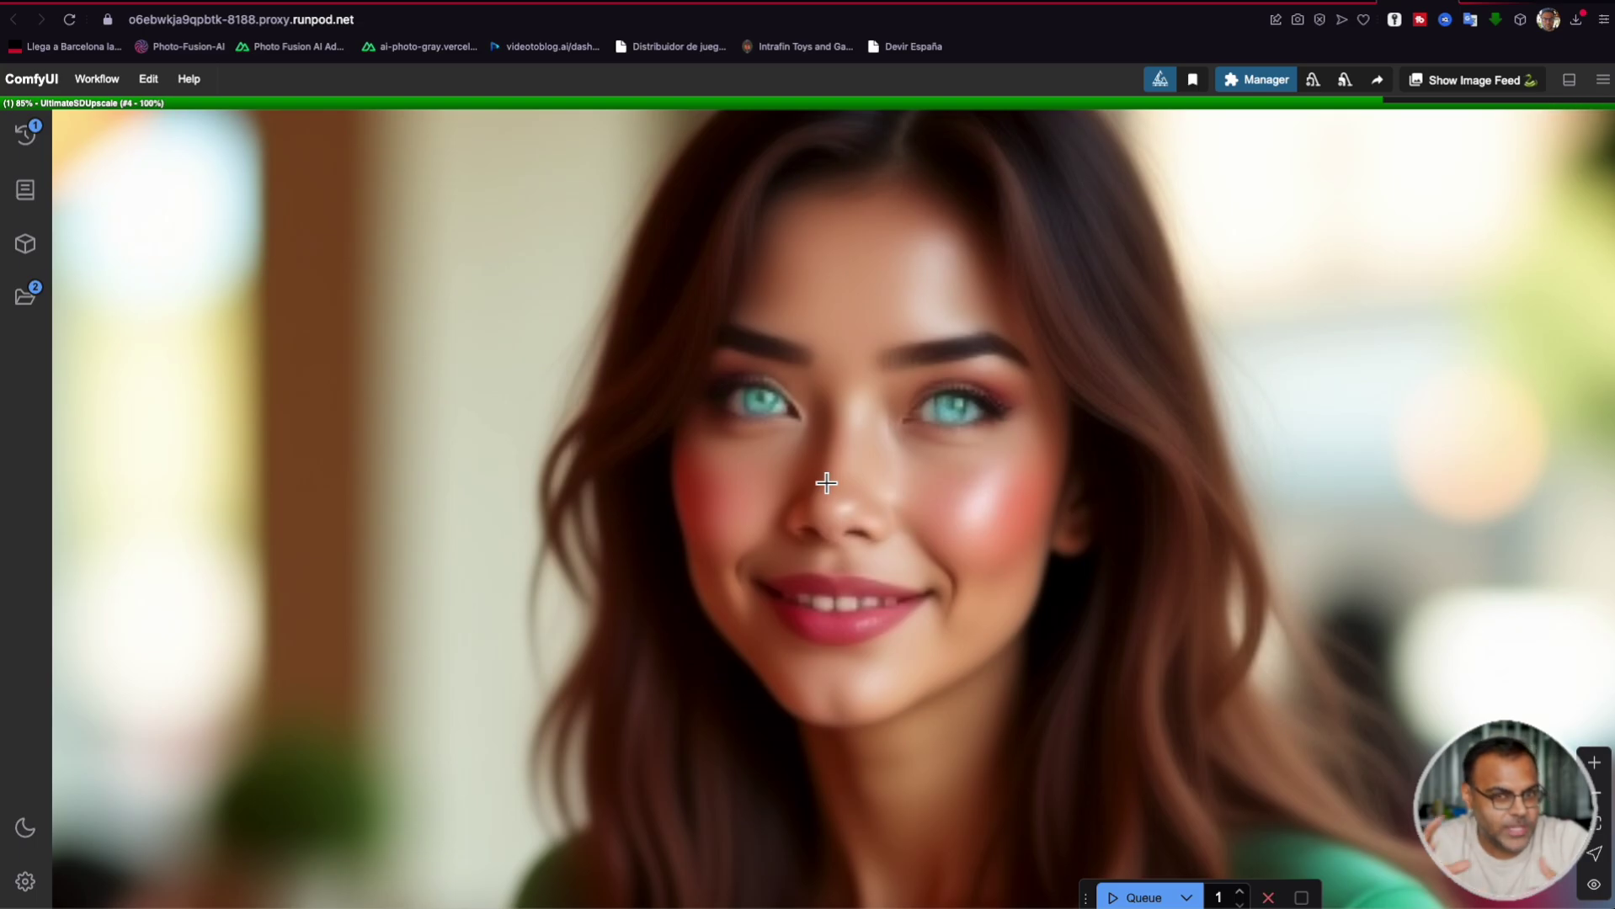
scroll(826, 483, "down", 5)
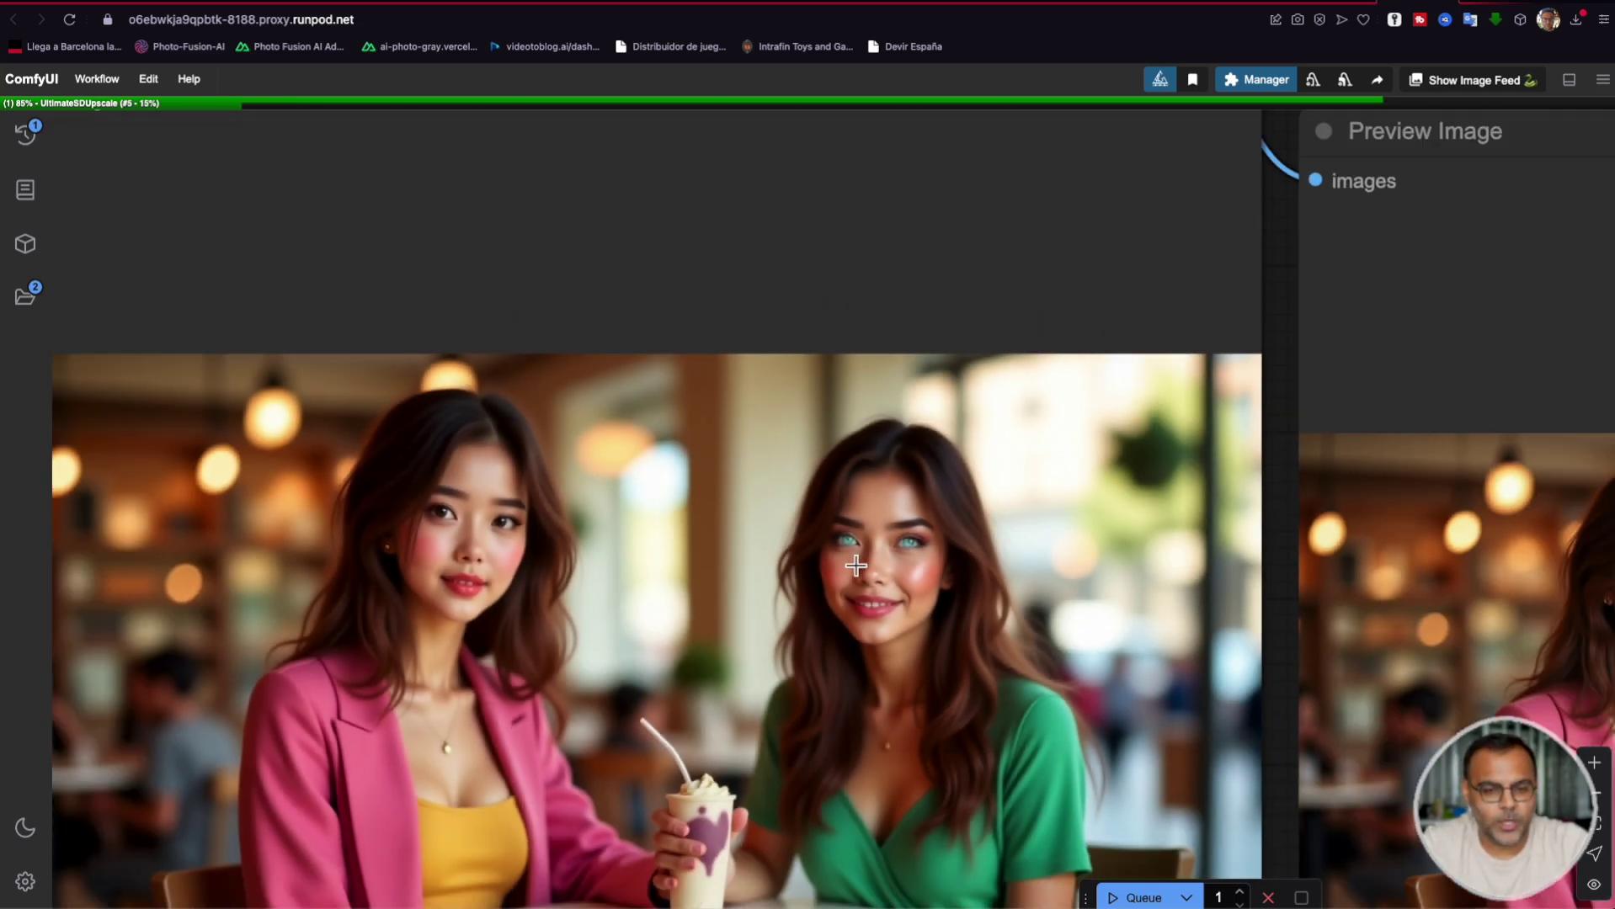
scroll(856, 566, "down", 5)
left_click_drag(739, 565, 890, 306)
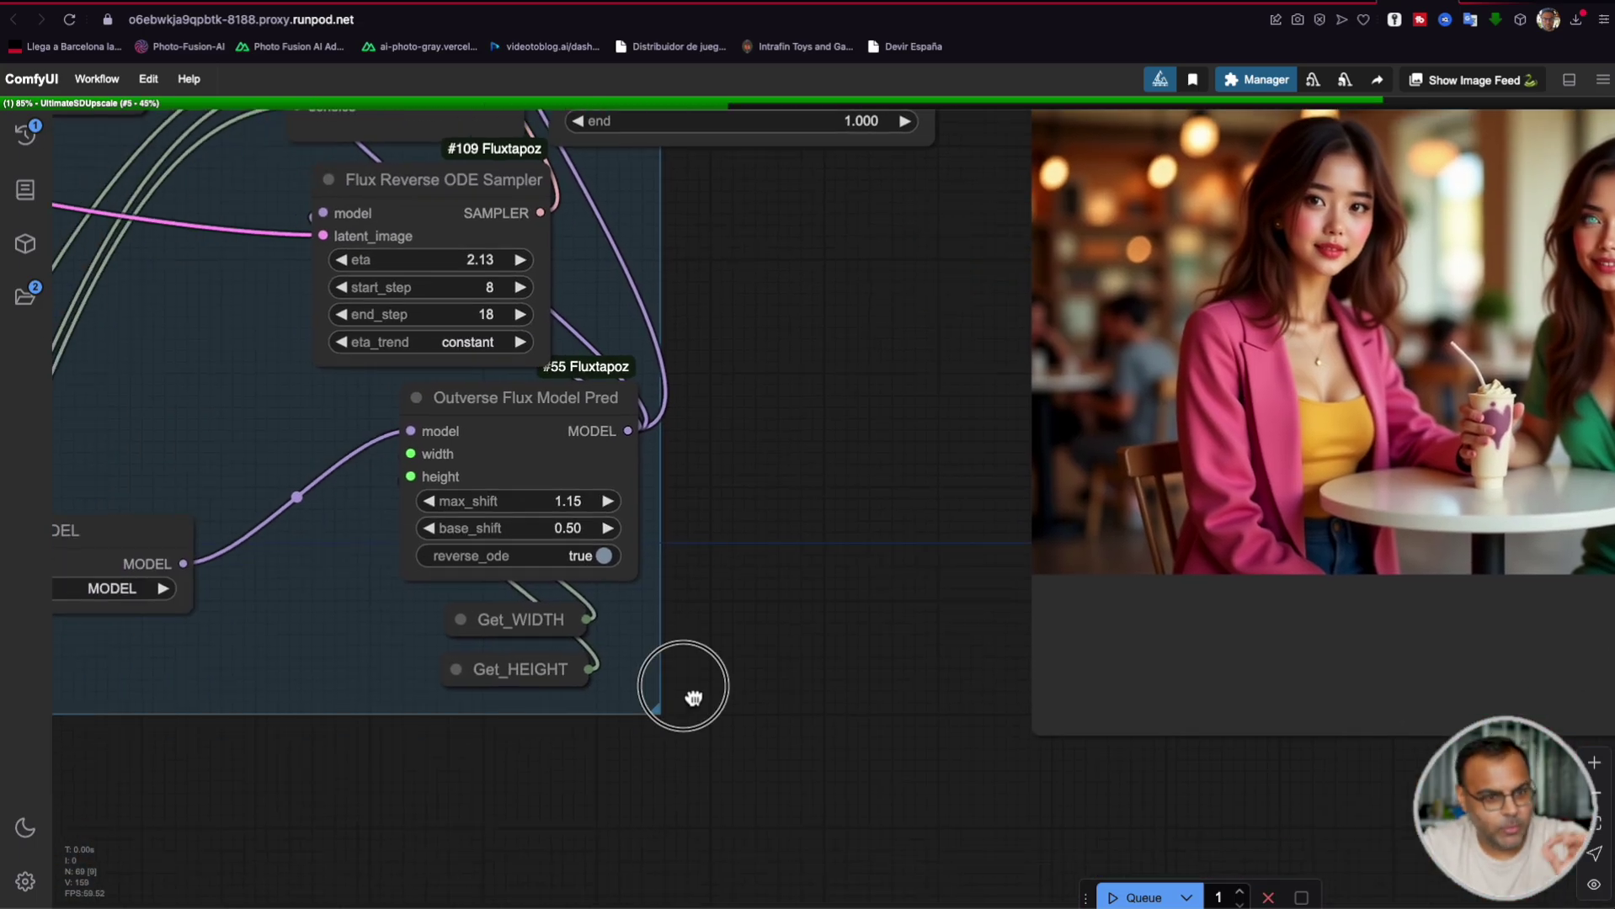
left_click_drag(692, 697, 865, 873)
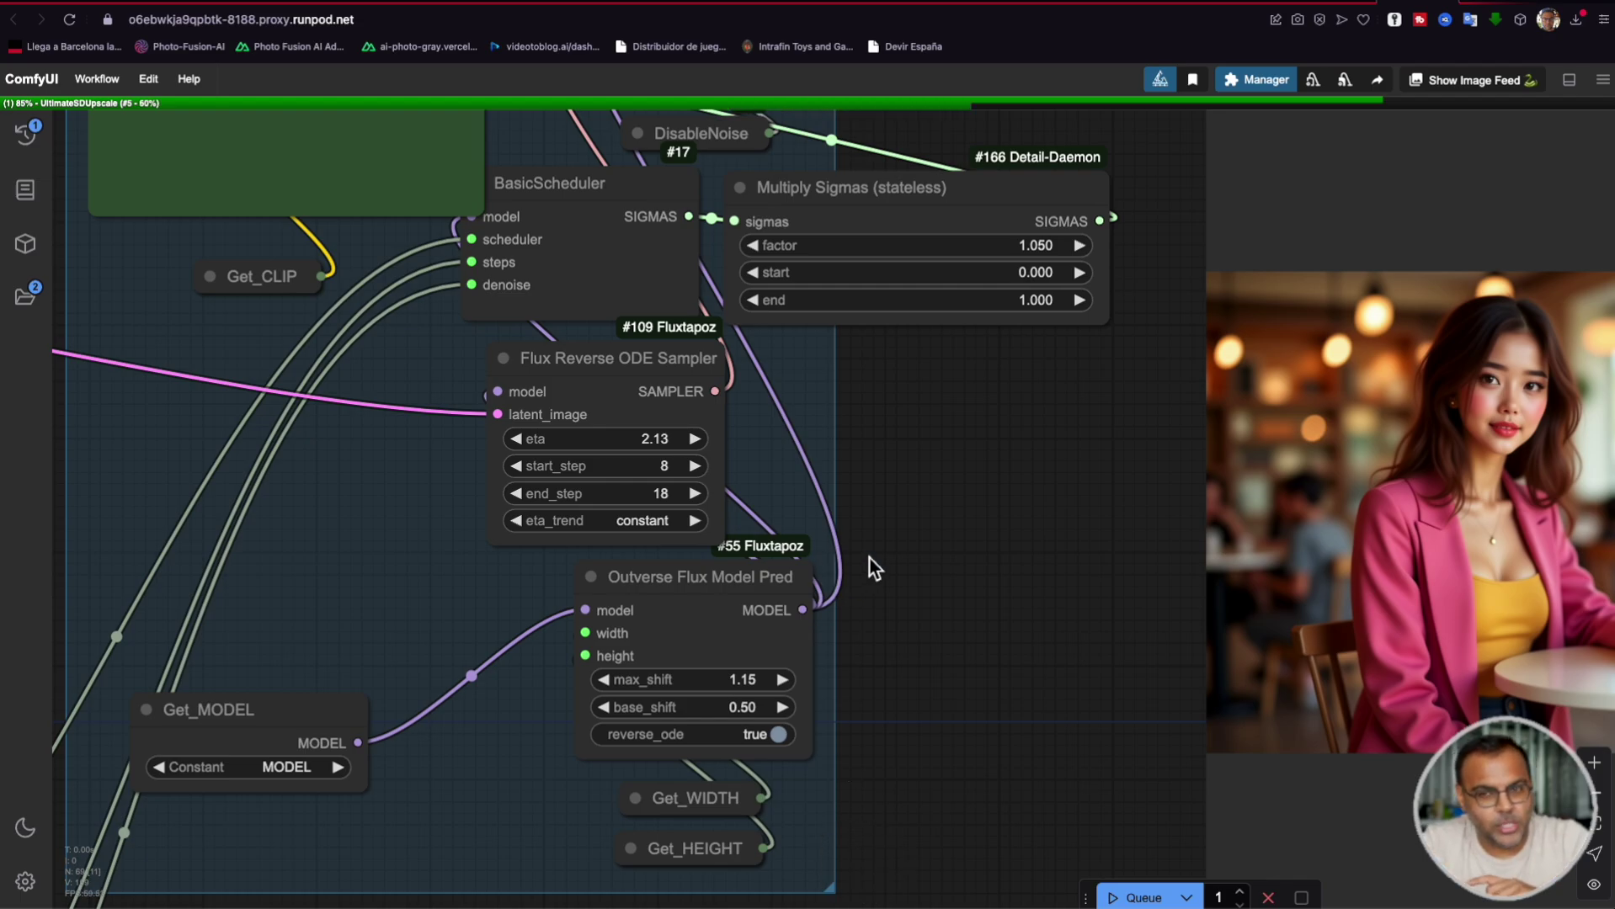
Step: Increase the Flux Reverse ODE Sampler's end_step to 25
left_click(630, 497)
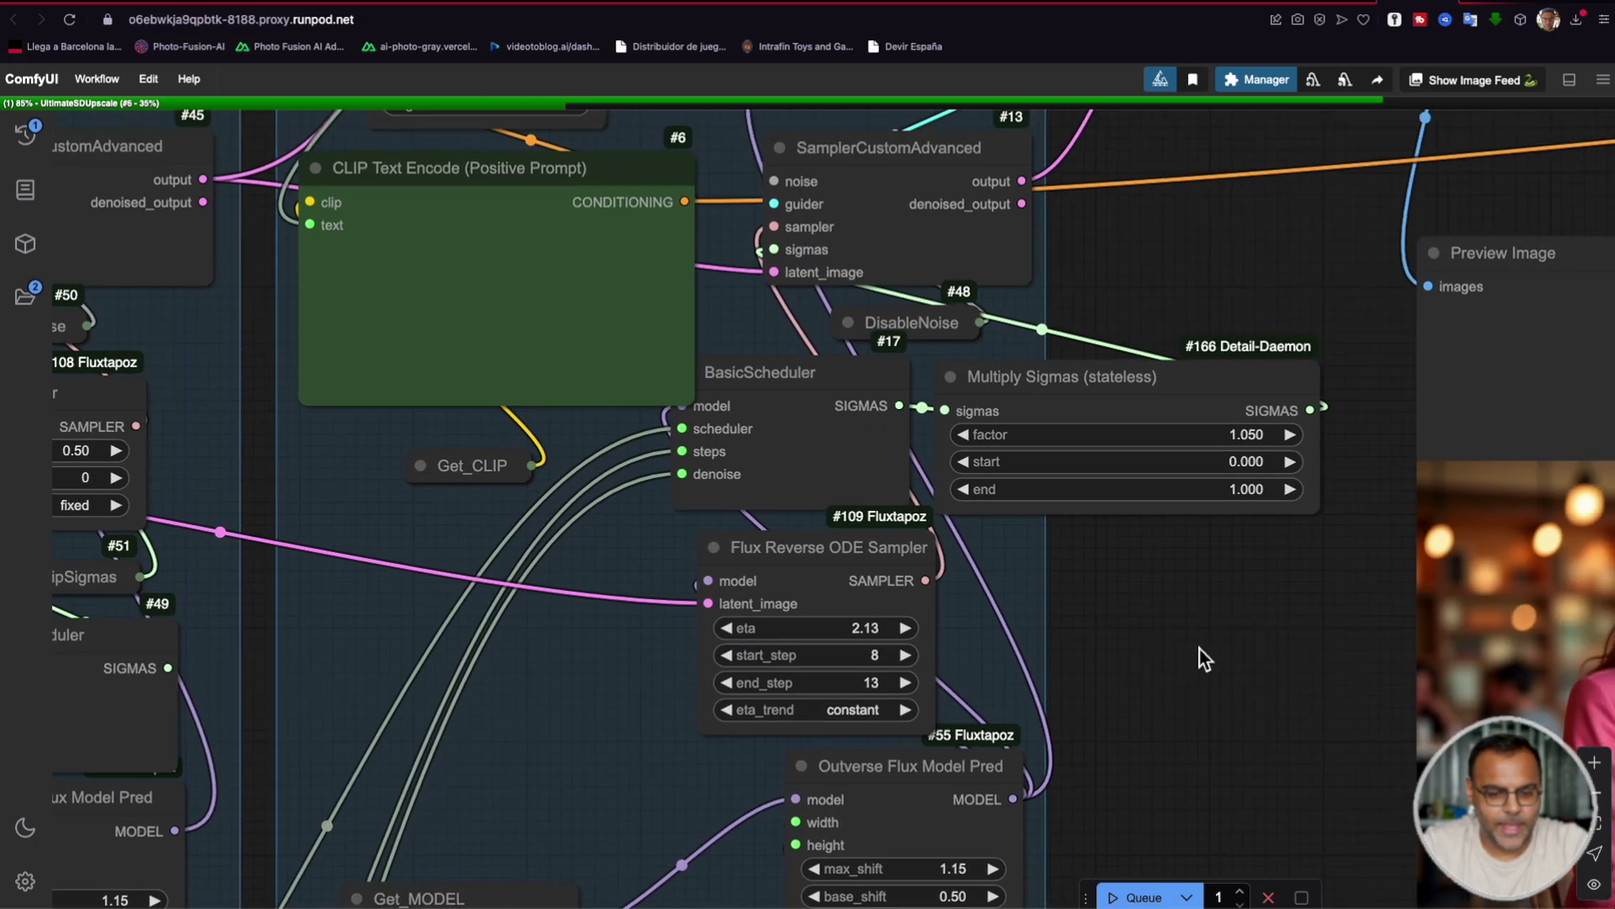
left_click(906, 683)
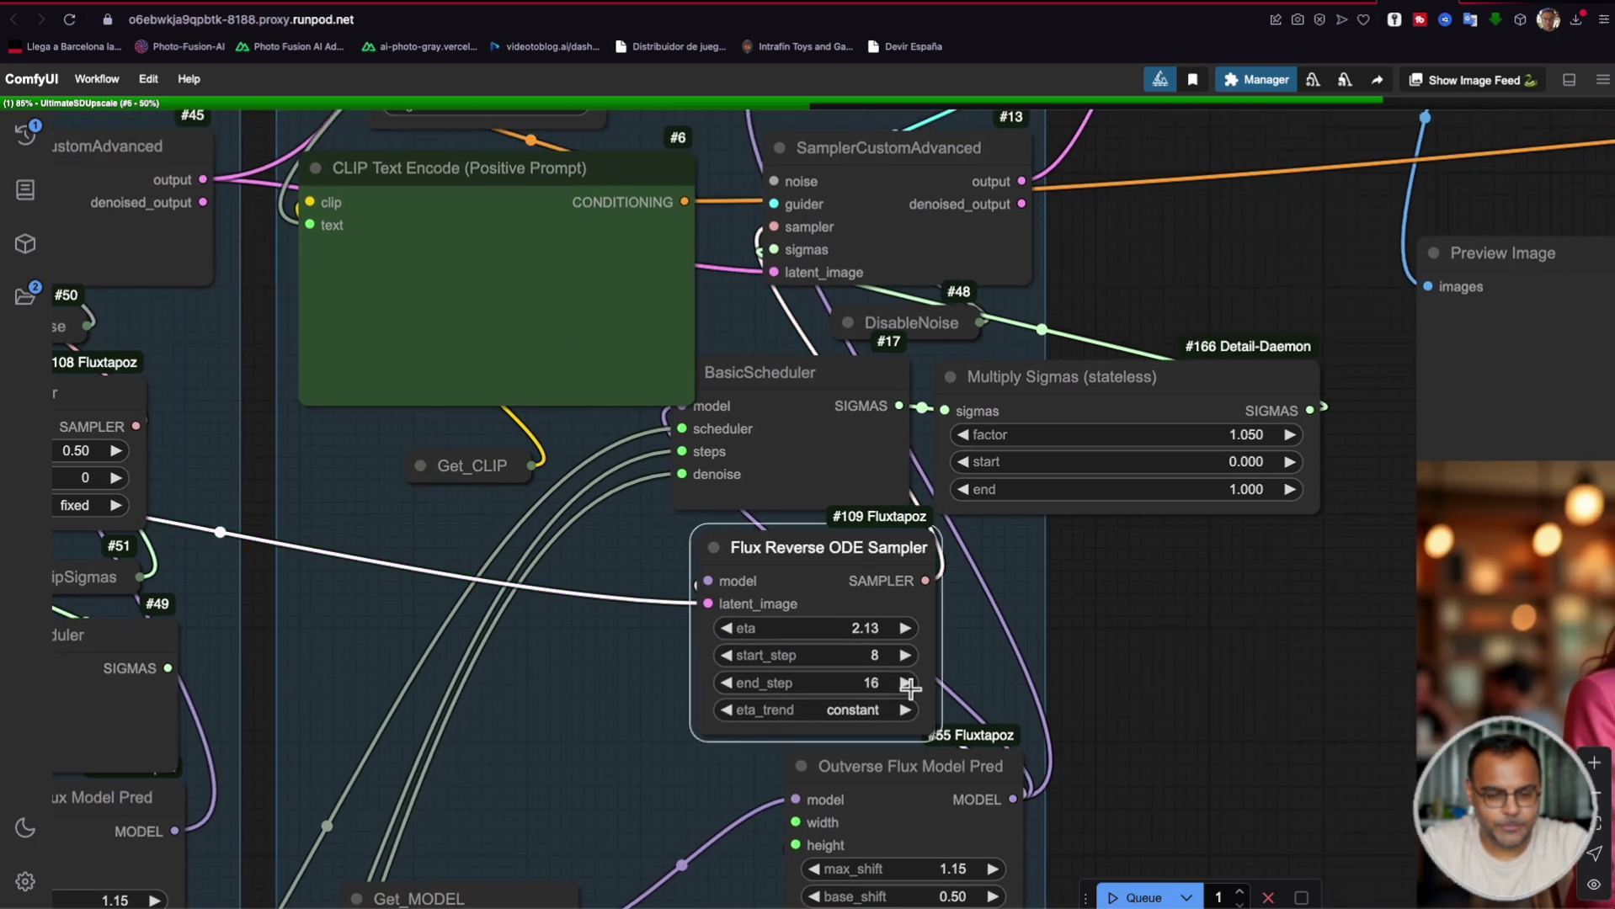
left_click(906, 683)
left_click(905, 683)
left_click(905, 683)
left_click(905, 683)
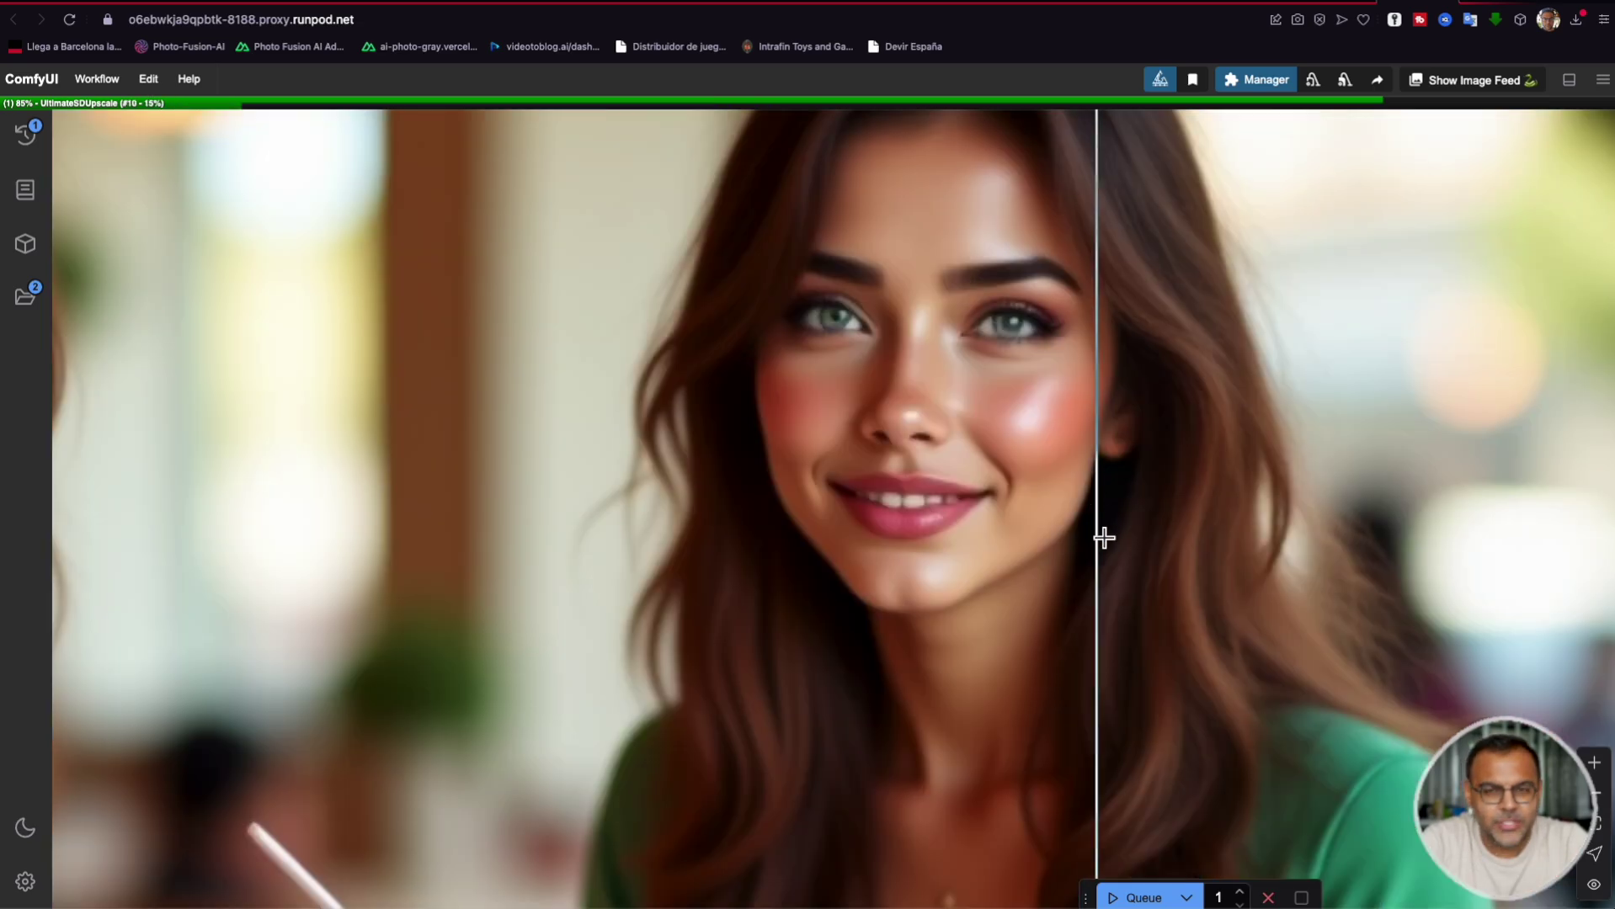
Step: Zoom out of the full-size café portrait and close the image viewer
scroll(1099, 539, "up", 3)
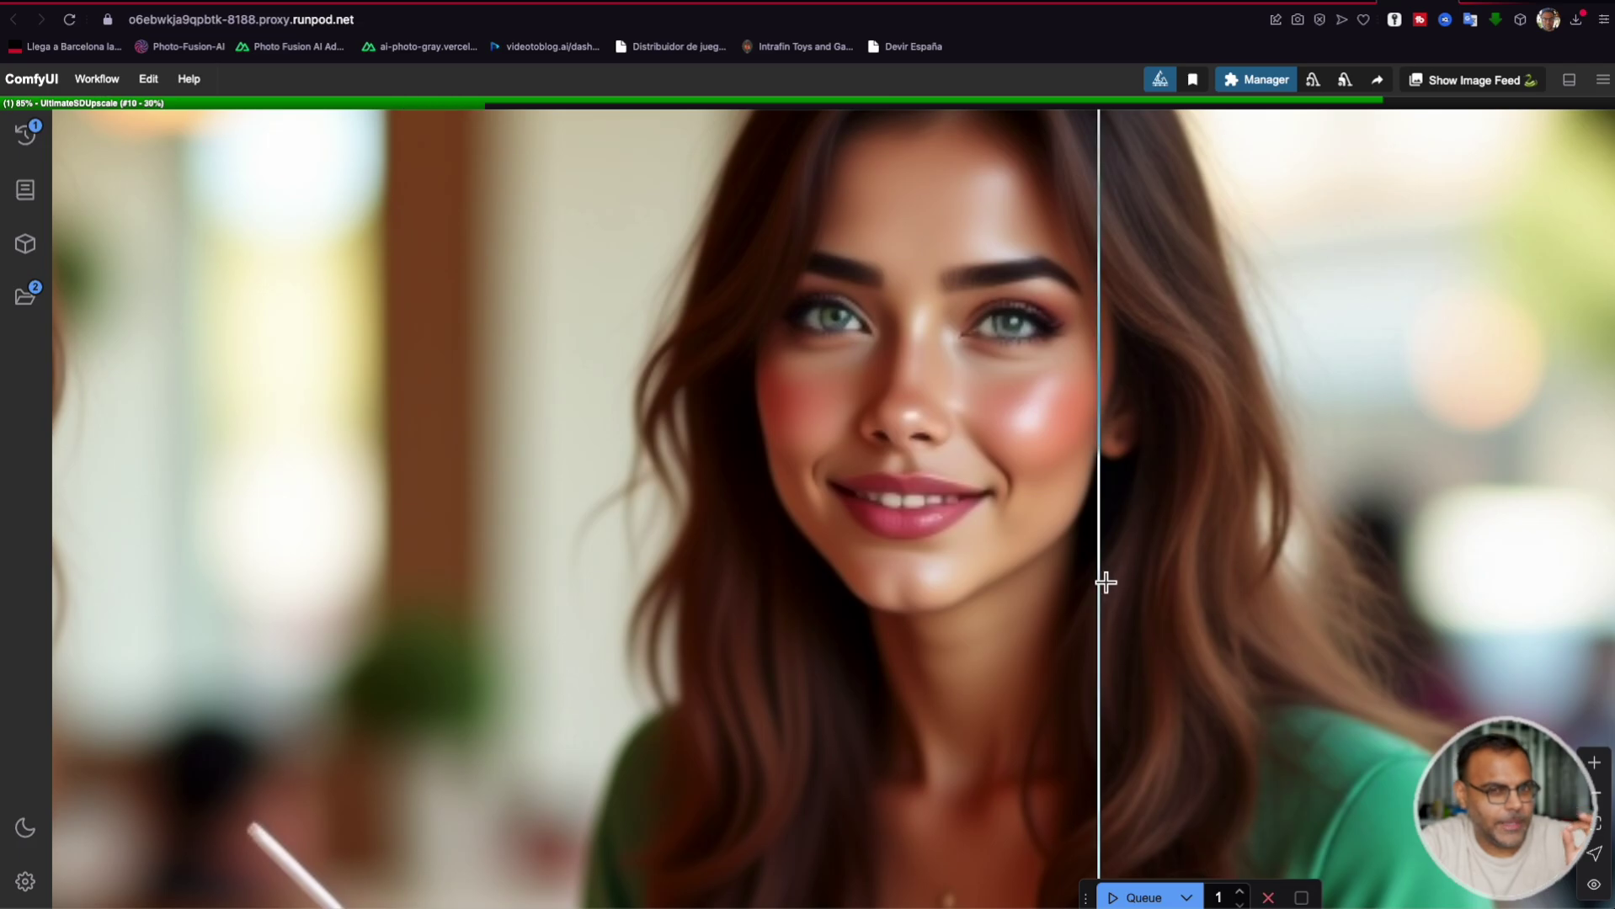
scroll(1122, 592, "down", 3)
key("Escape")
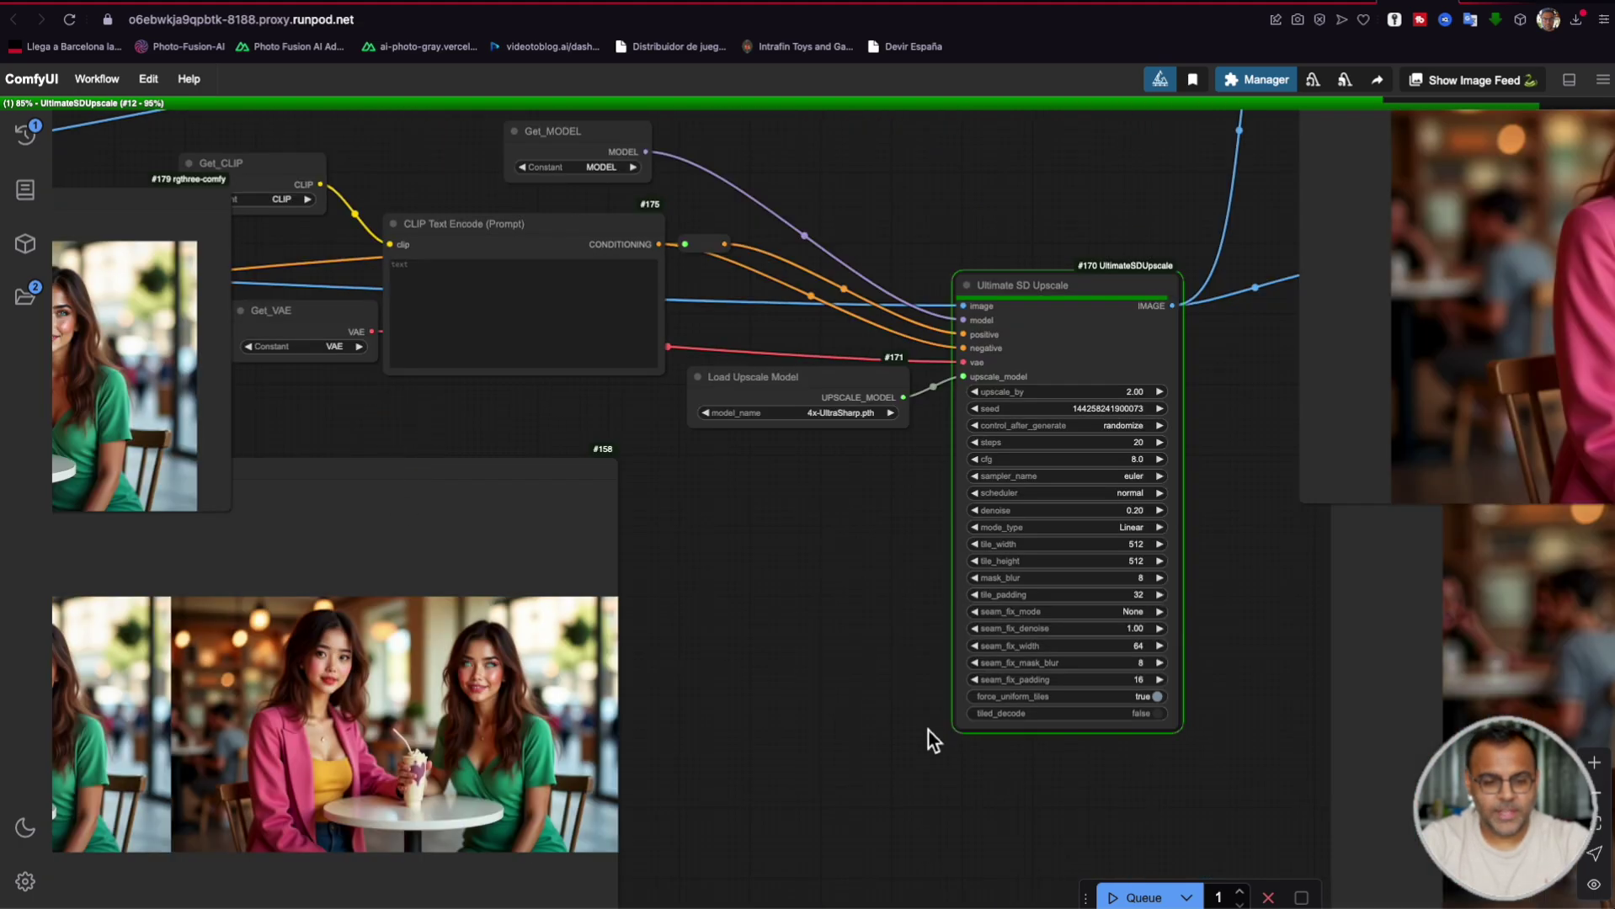
Step: Pan to the Image Comparer and zoom into the faces to compare upscaled skin detail with the original
left_click_drag(1251, 508, 349, 595)
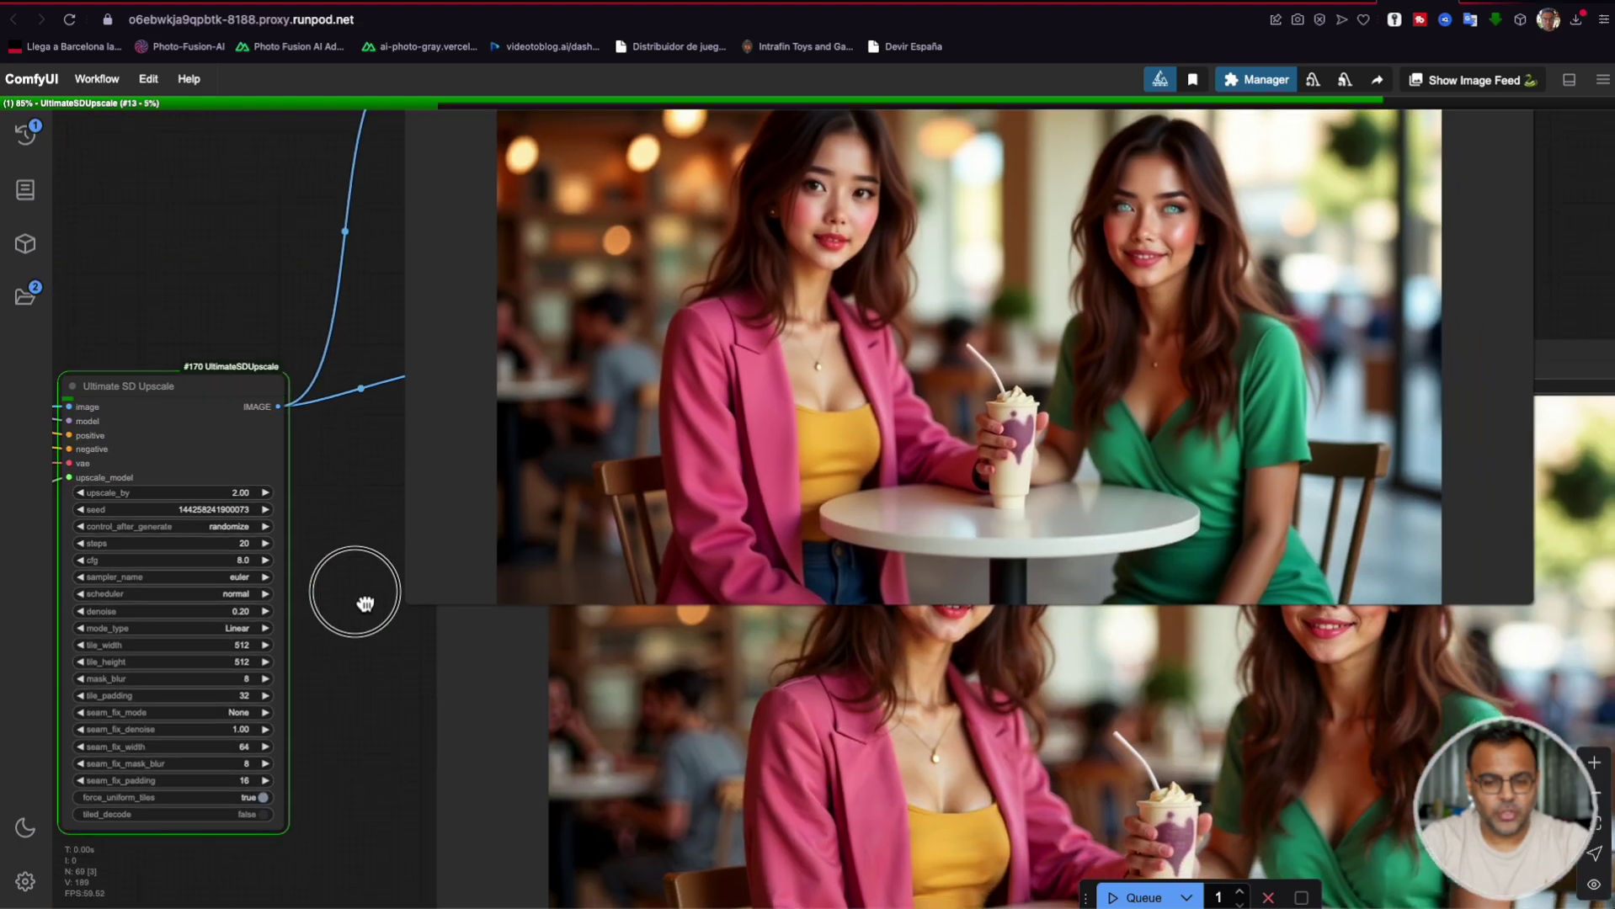
scroll(371, 628, "up", 5)
scroll(306, 603, "down", 5)
left_click(526, 692)
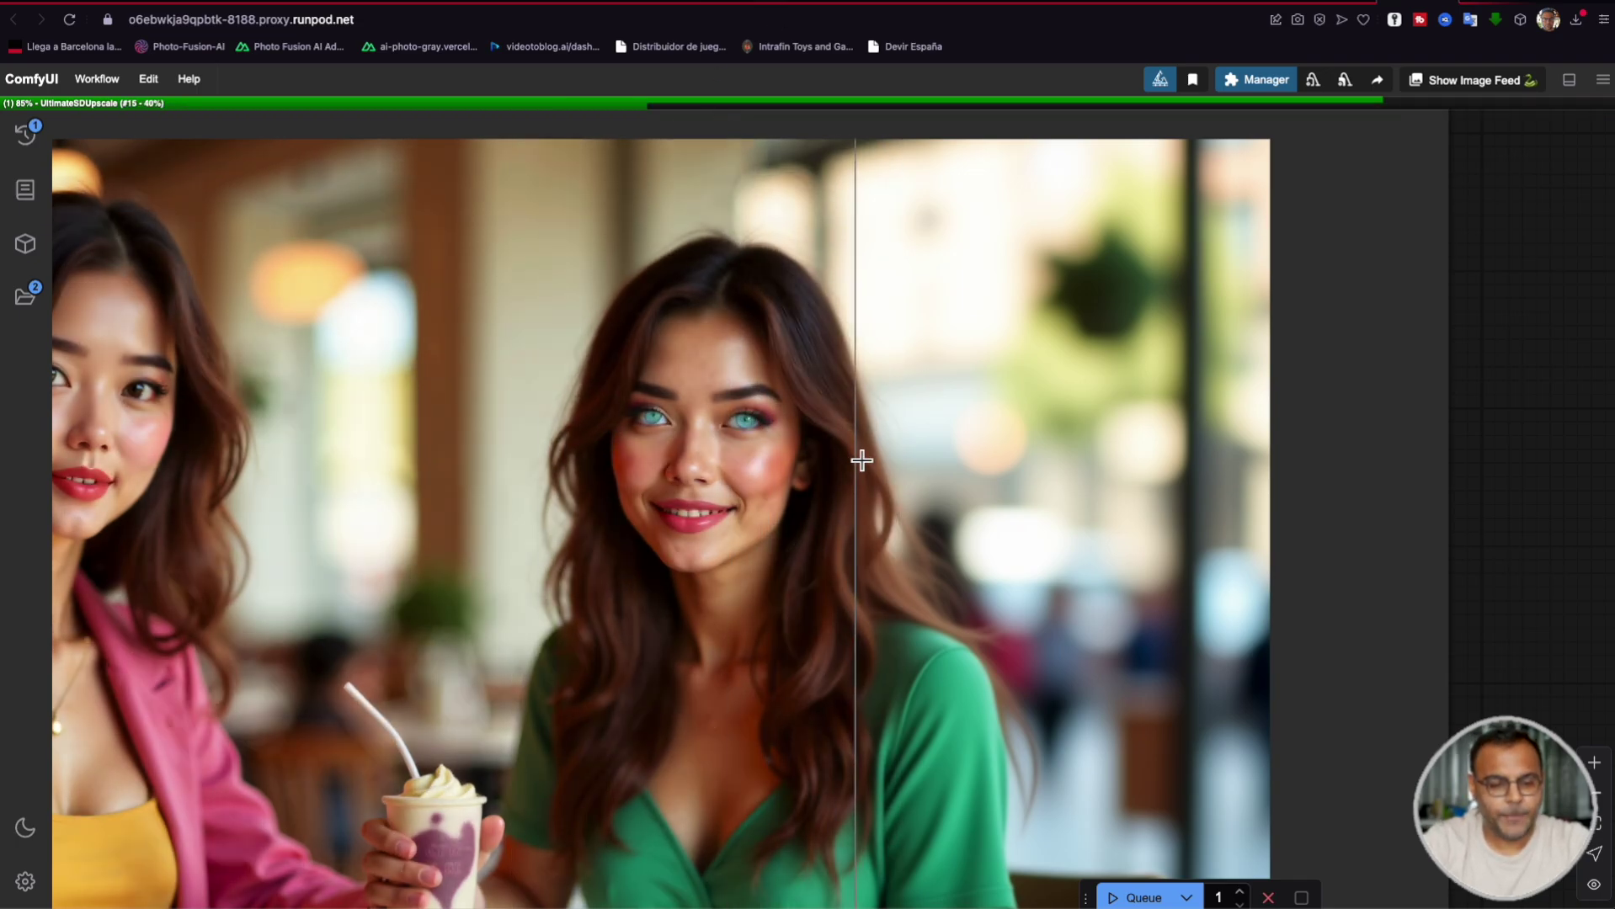
scroll(823, 462, "up", 5)
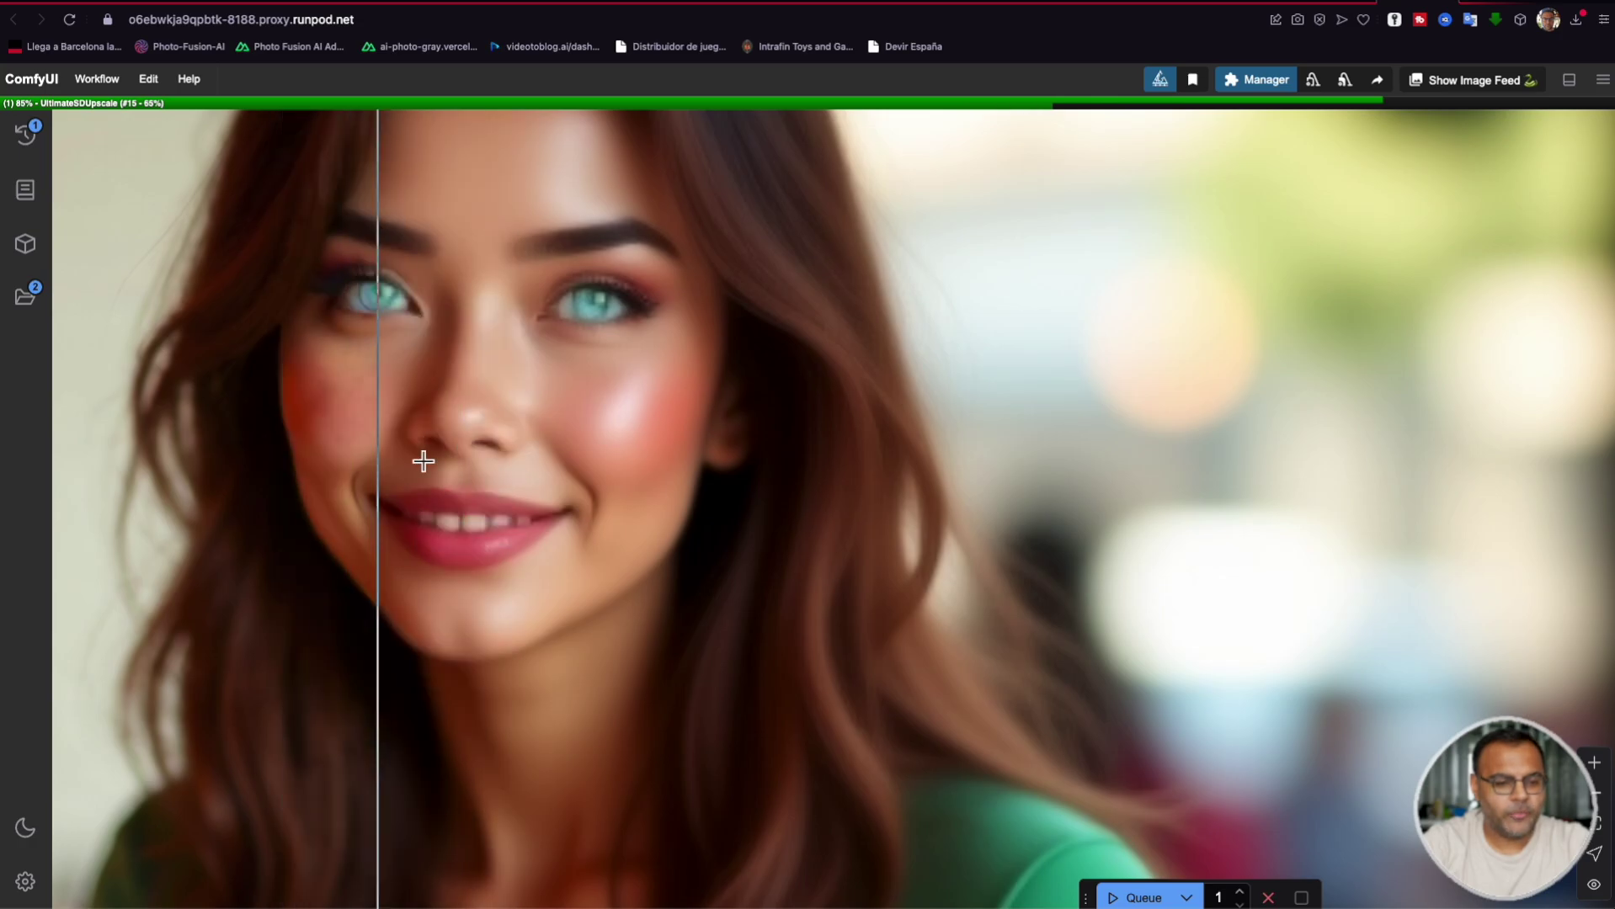
scroll(958, 488, "down", 5)
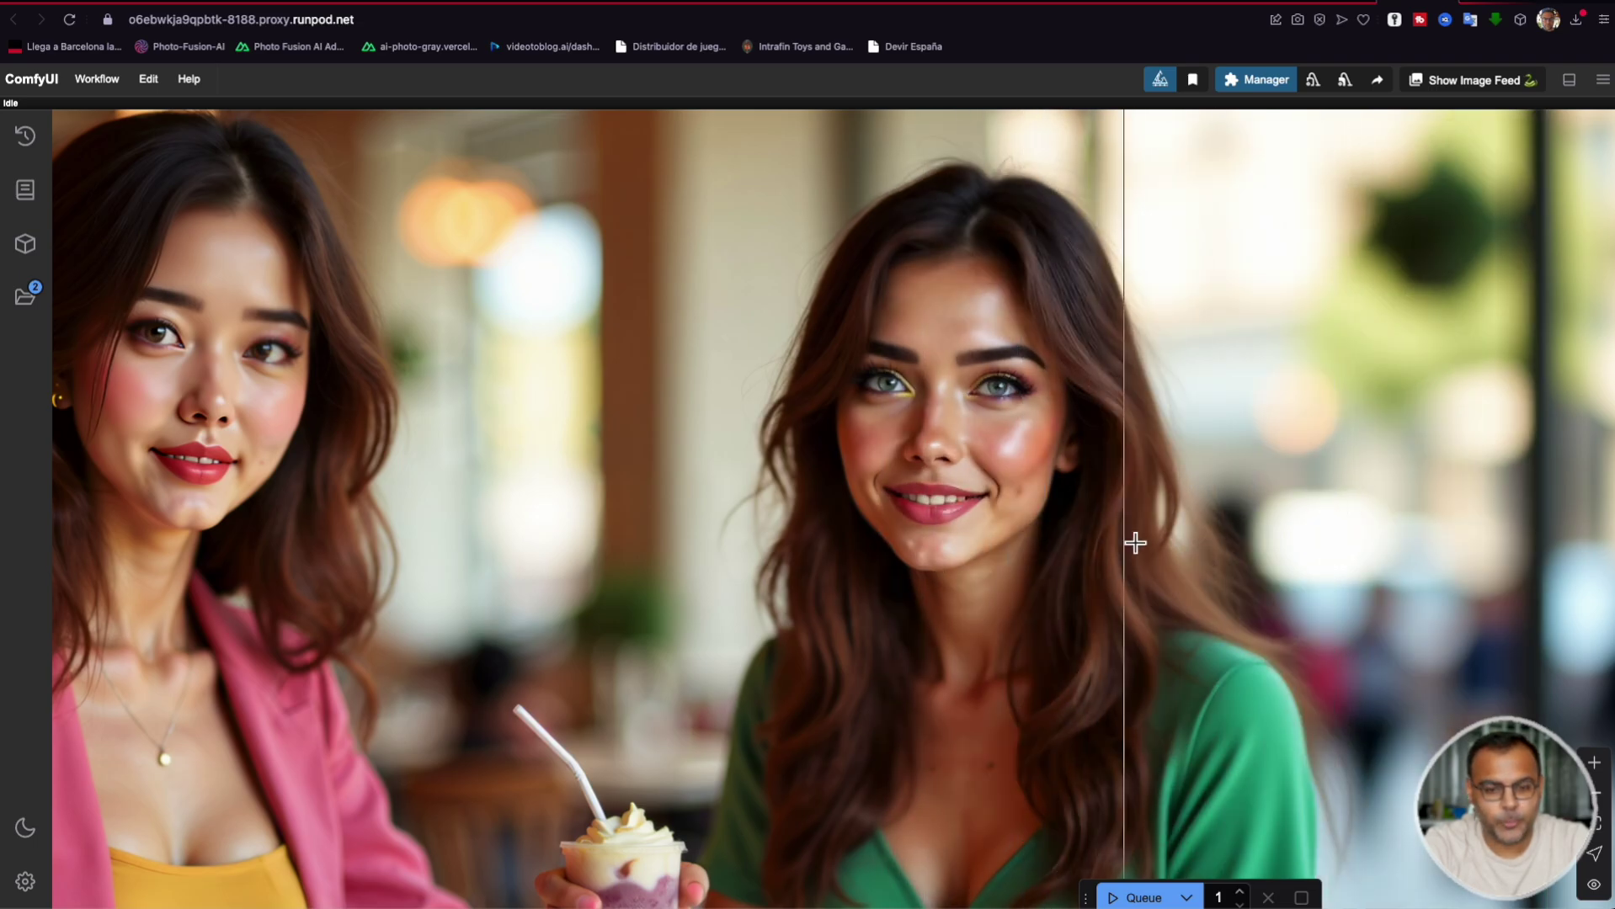
scroll(1050, 421, "up", 5)
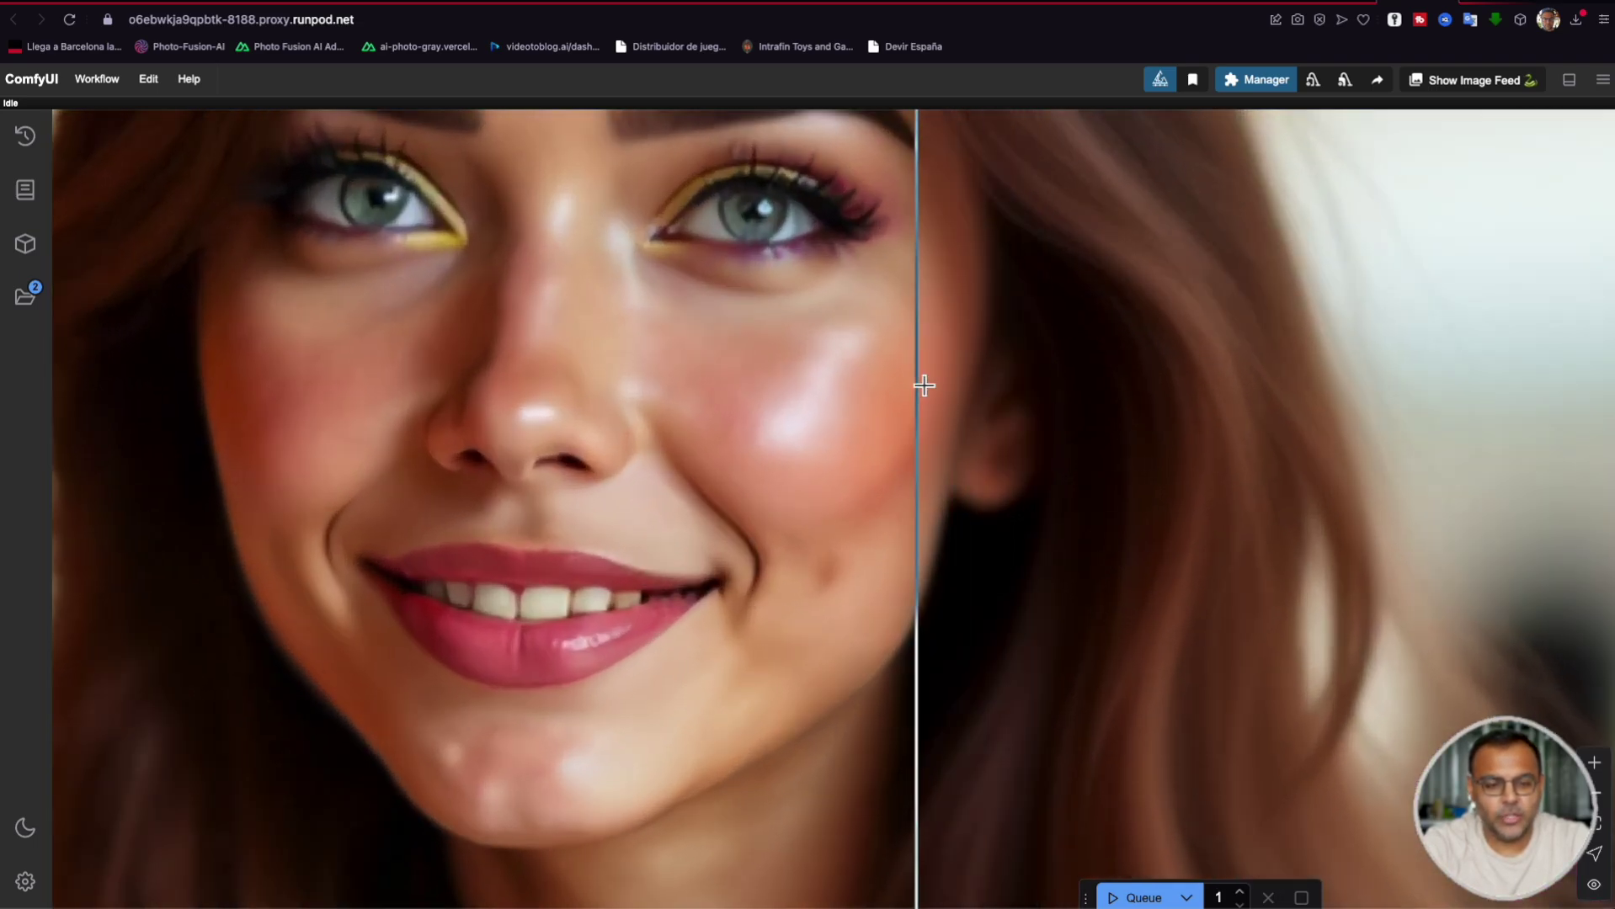
scroll(915, 378, "down", 5)
Step: Center the Ultimate SD Upscale node to check its 2.00 upscale and 0.20 denoise settings
scroll(801, 390, "down", 10)
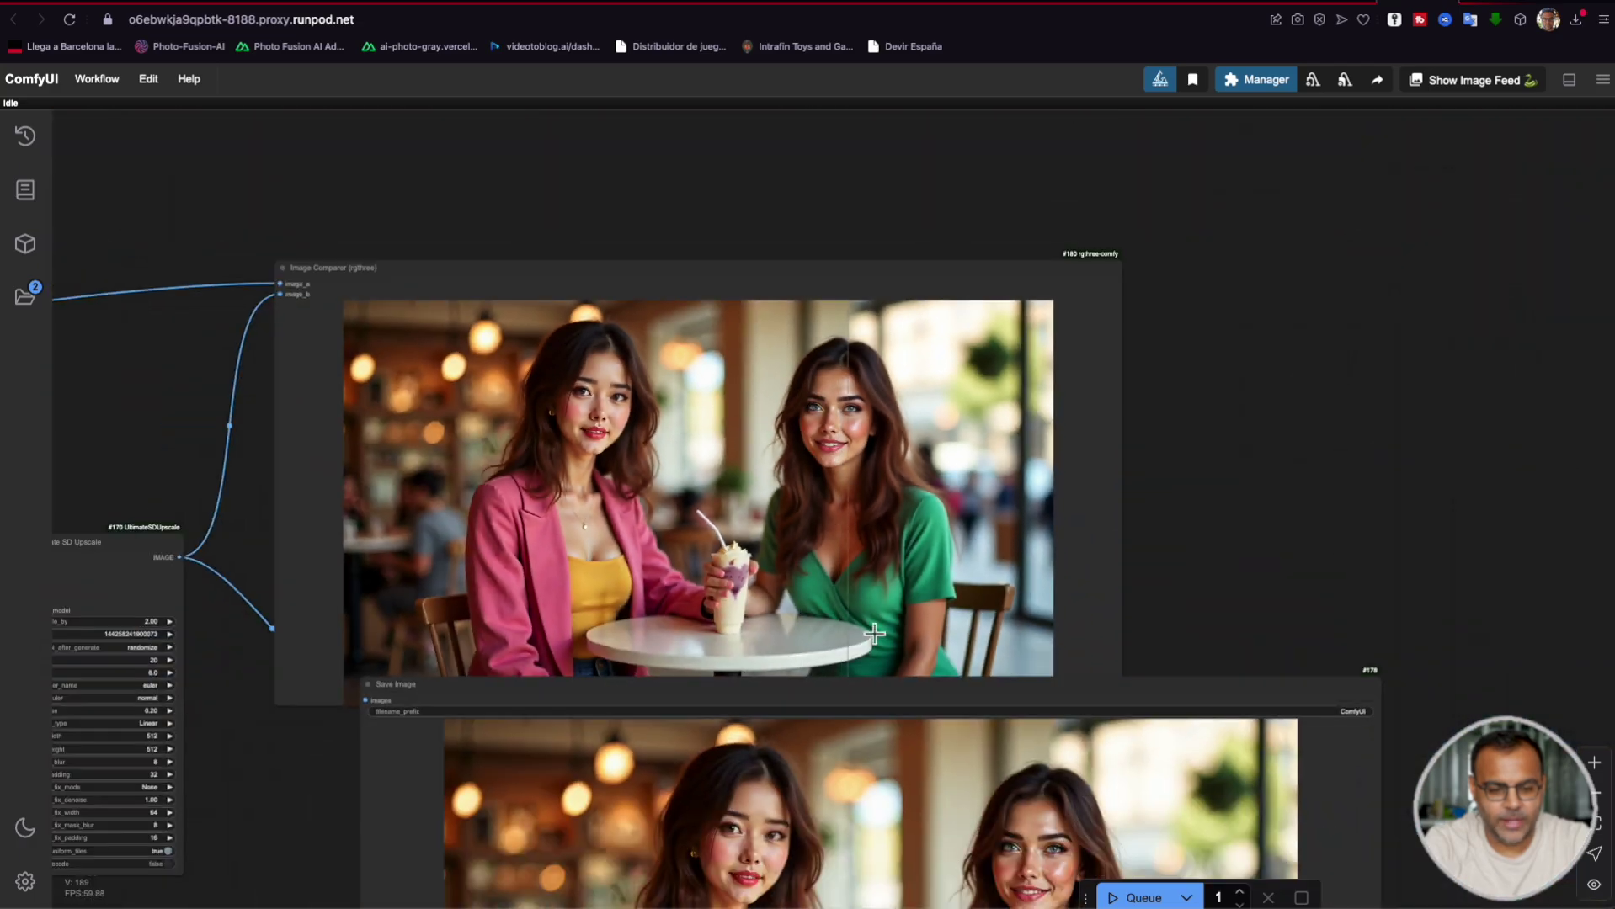
left_click_drag(1189, 577, 750, 525)
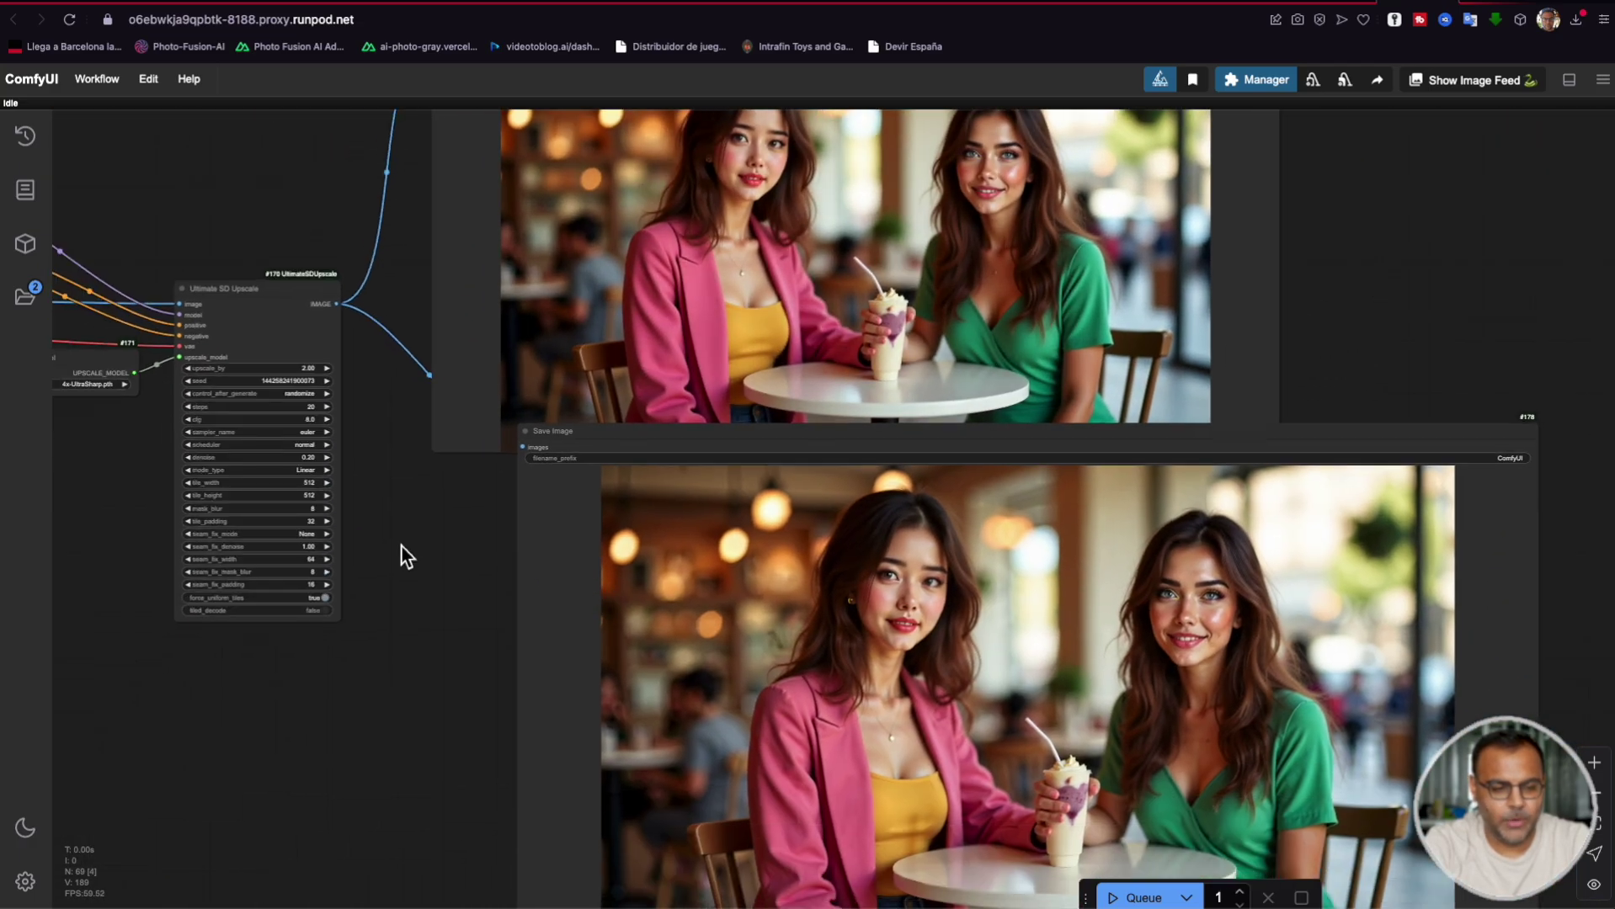
left_click_drag(403, 555, 804, 602)
scroll(775, 505, "up", 5)
scroll(758, 493, "up", 3)
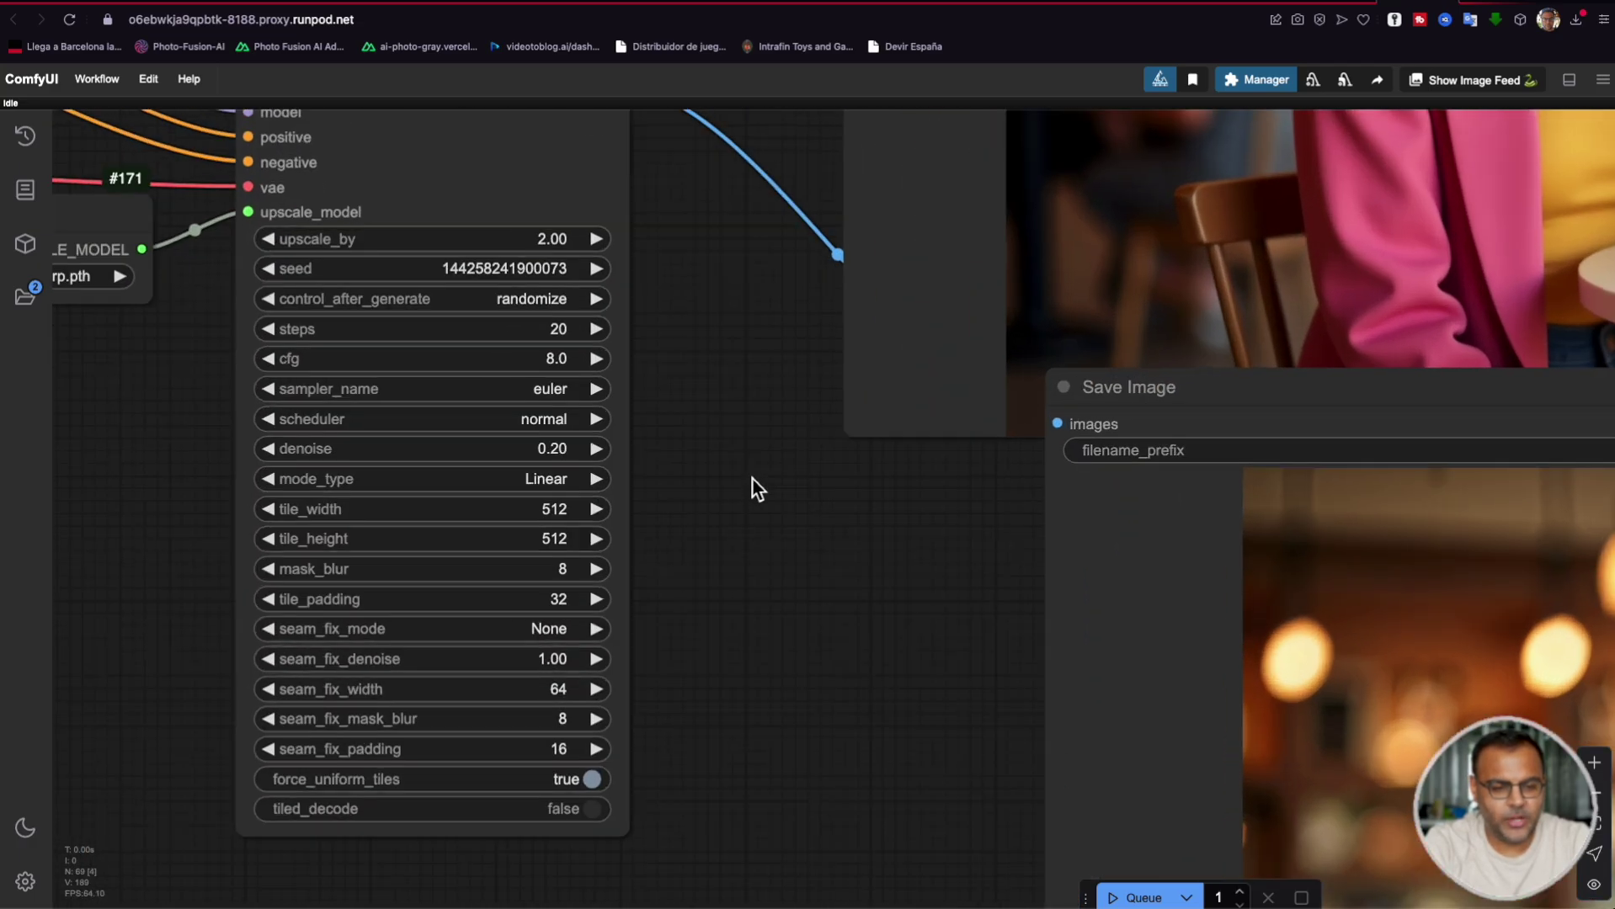
left_click_drag(753, 487, 829, 522)
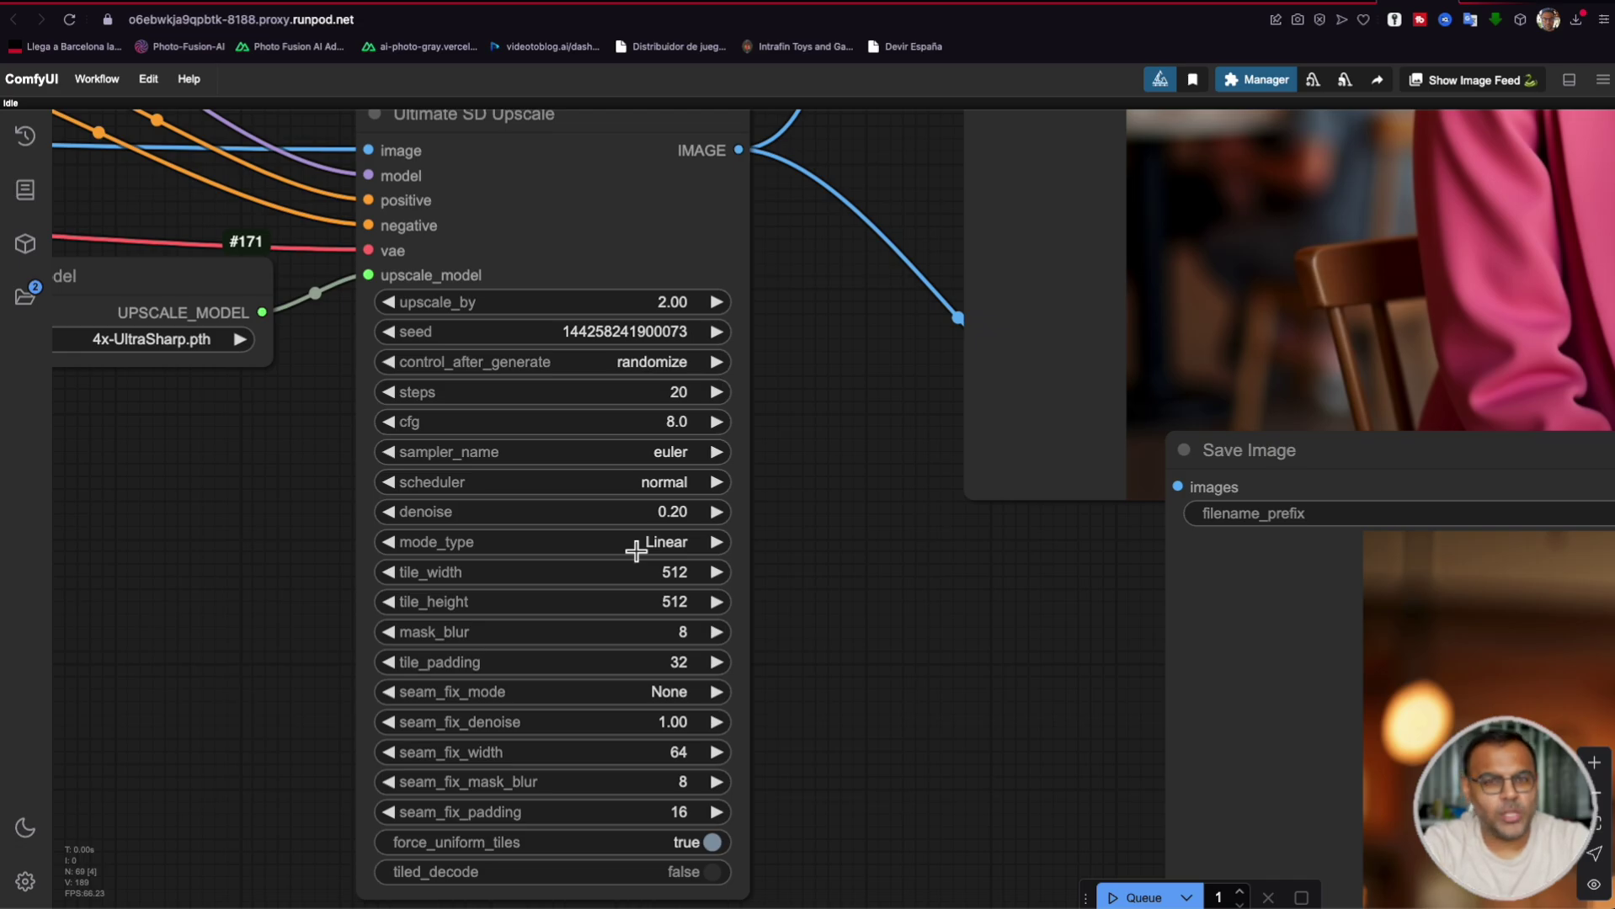
scroll(821, 589, "down", 5)
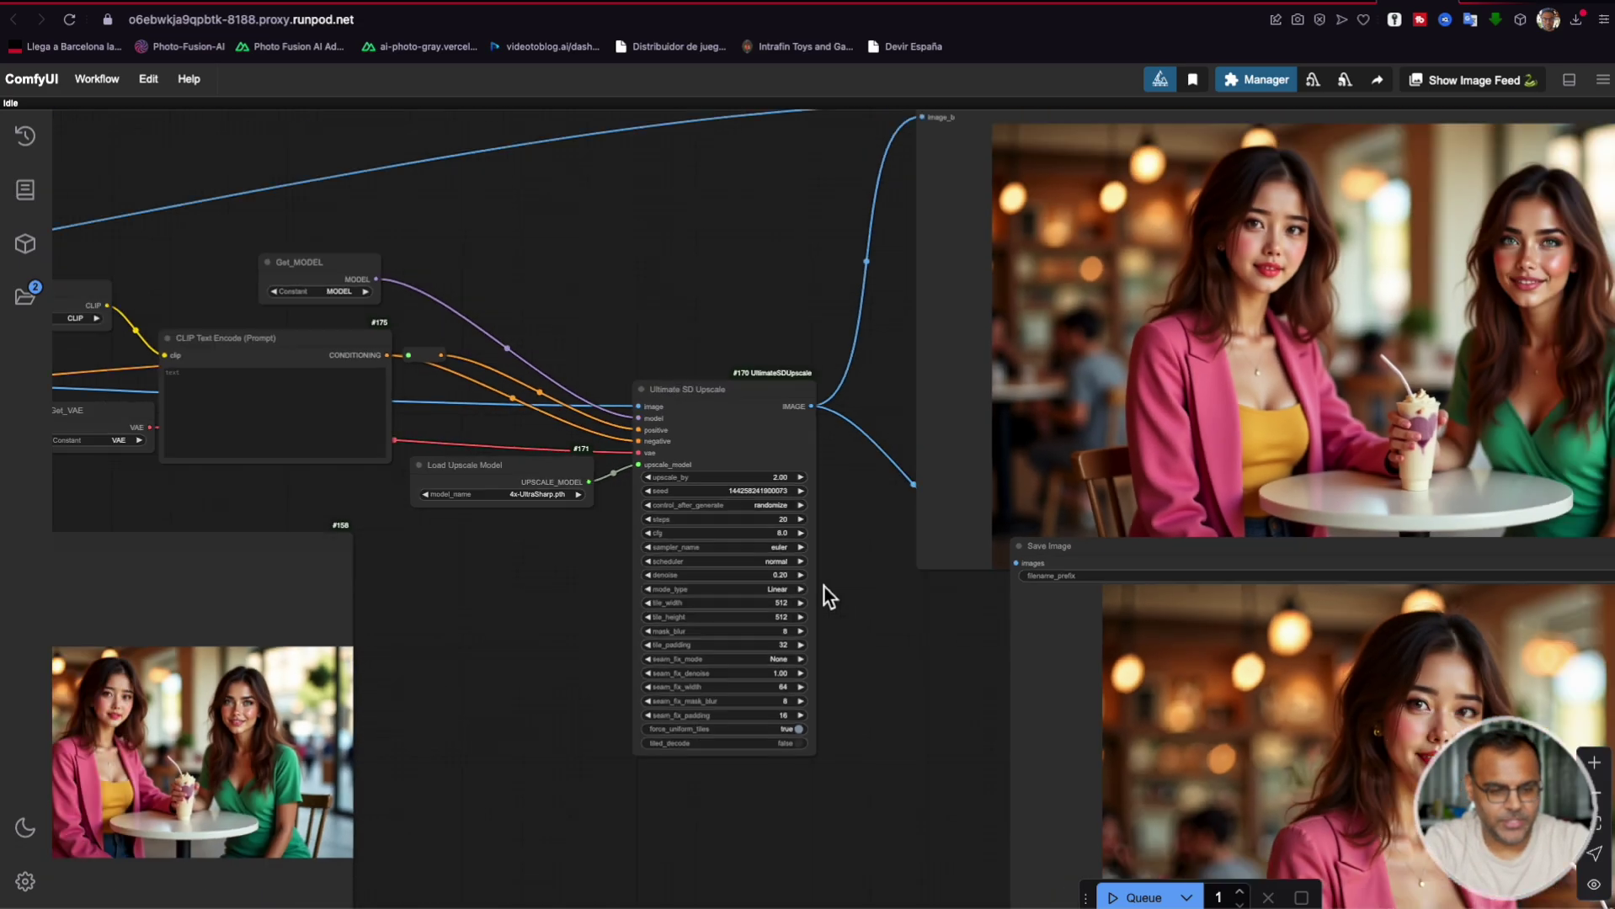
scroll(821, 573, "up", 5)
Step: Check the 4x-UltraSharp.pth Load Upscale Model node, then view the whole workflow
left_click_drag(825, 472, 821, 556)
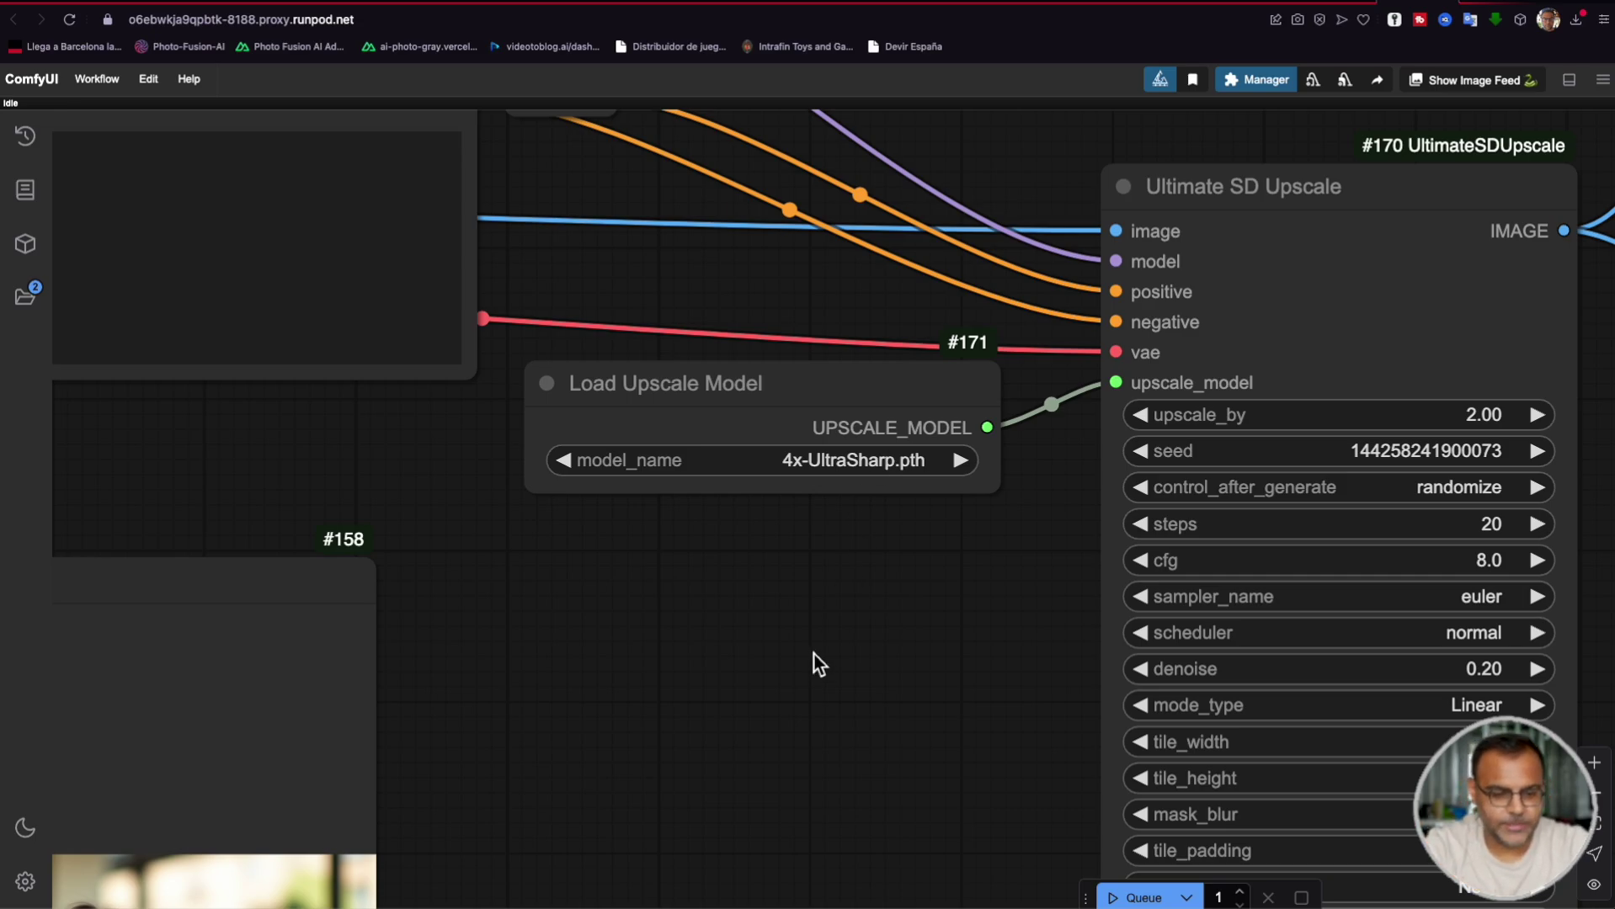
scroll(811, 660, "down", 5)
left_click_drag(584, 458, 753, 446)
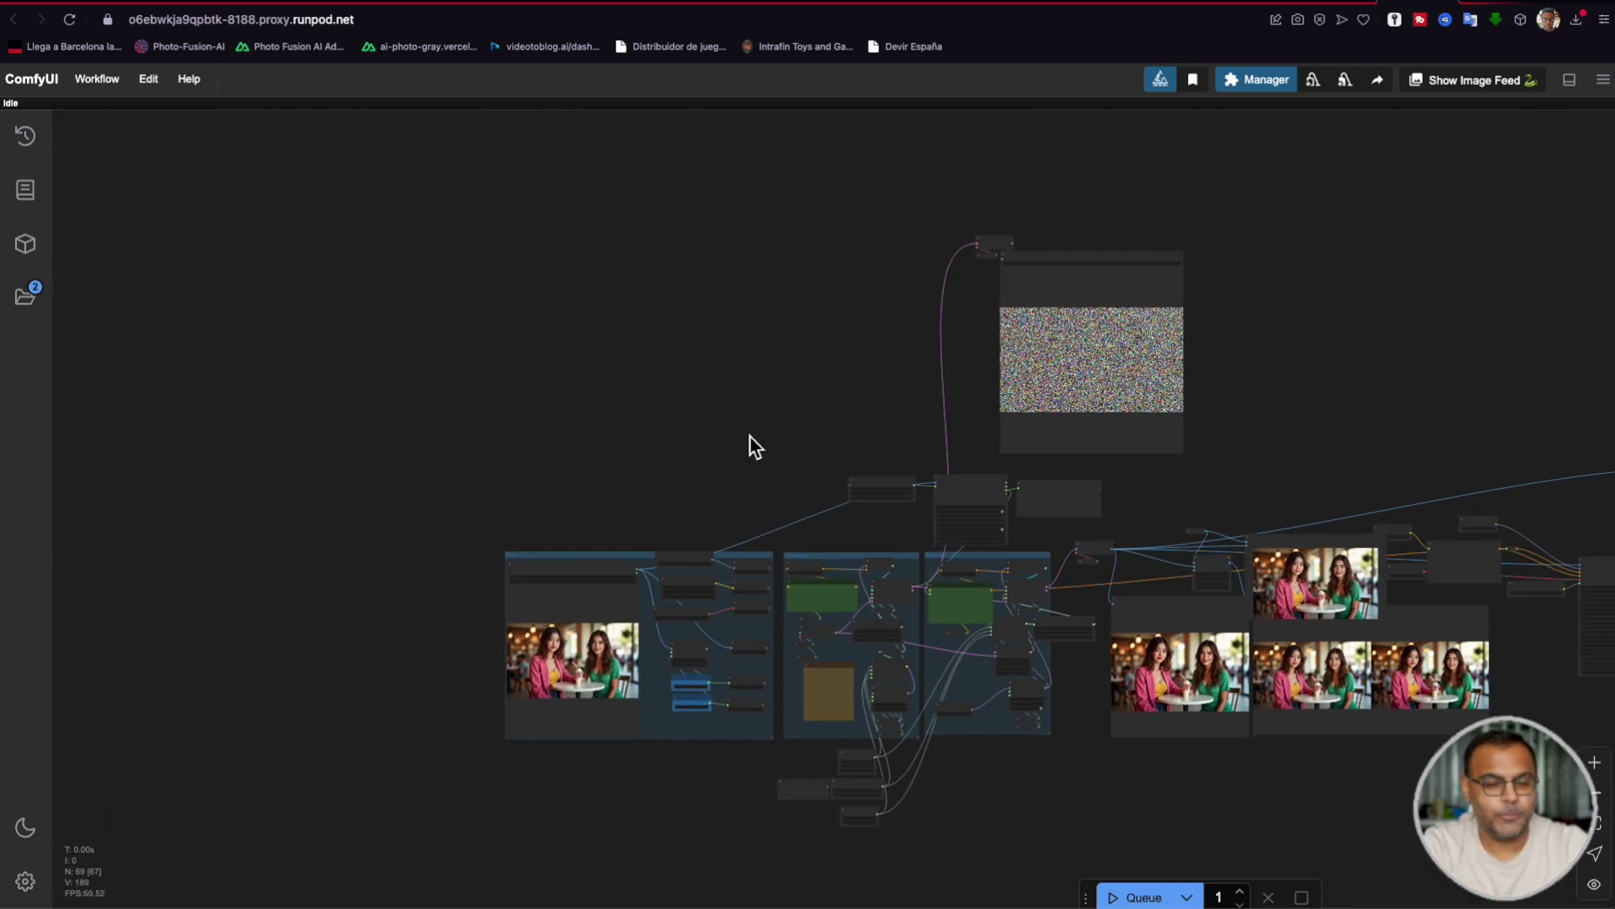
Step: Zoom onto the GGUF Unet, DualCLIP and VAE loaders, clear space above them, and add a Load Diffusion Model node
scroll(752, 446, "down", 2)
scroll(751, 446, "up", 10)
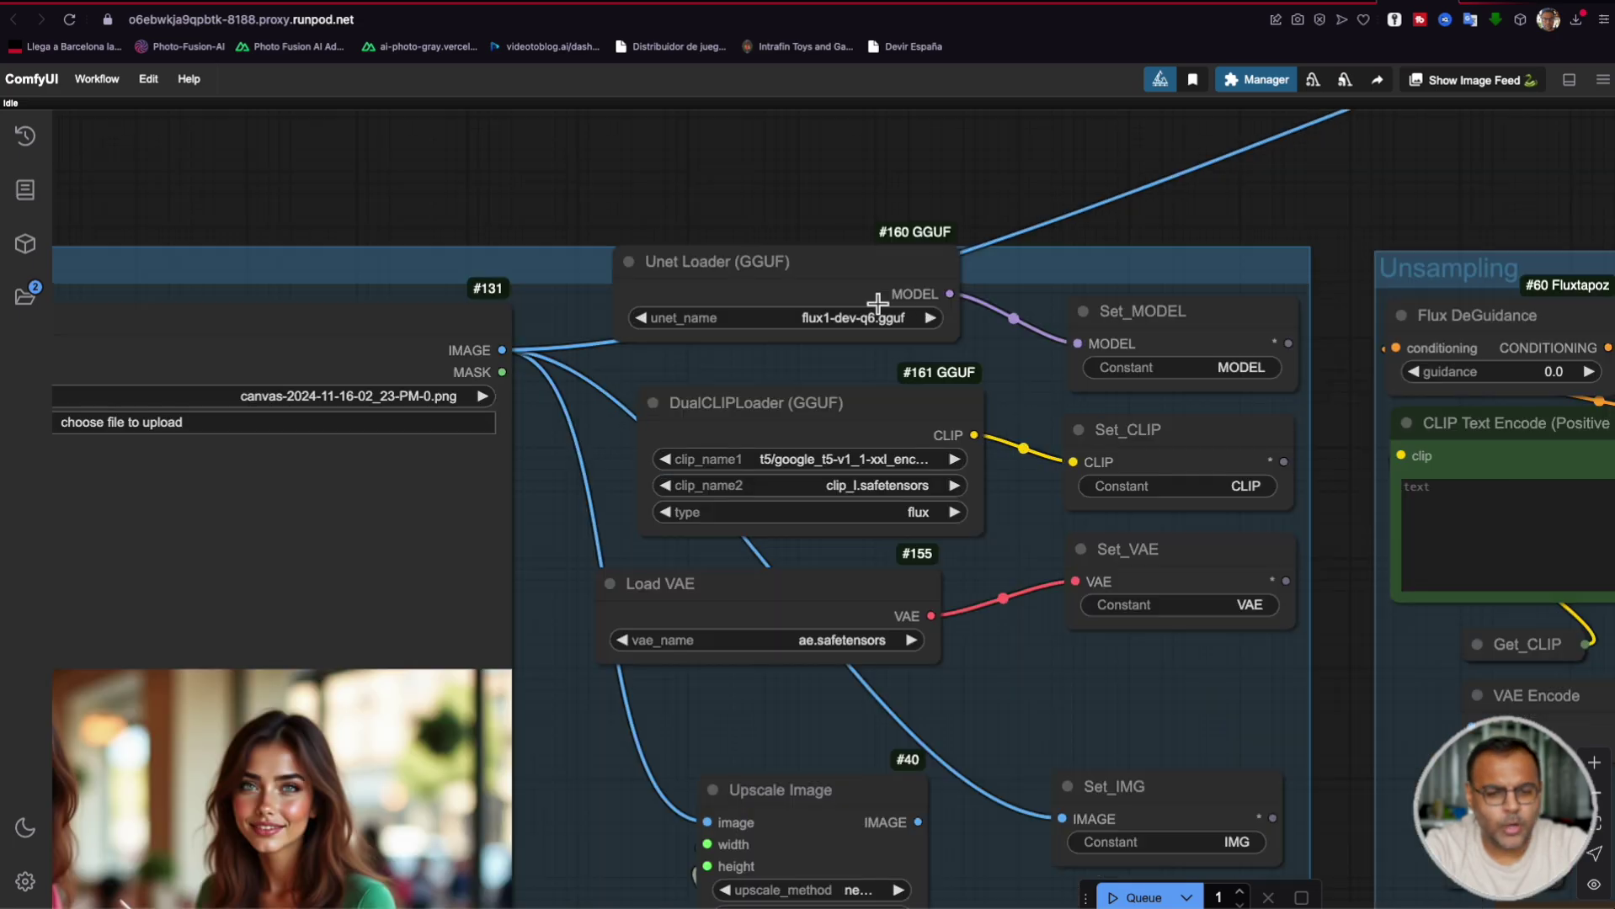
scroll(992, 196, "up", 6)
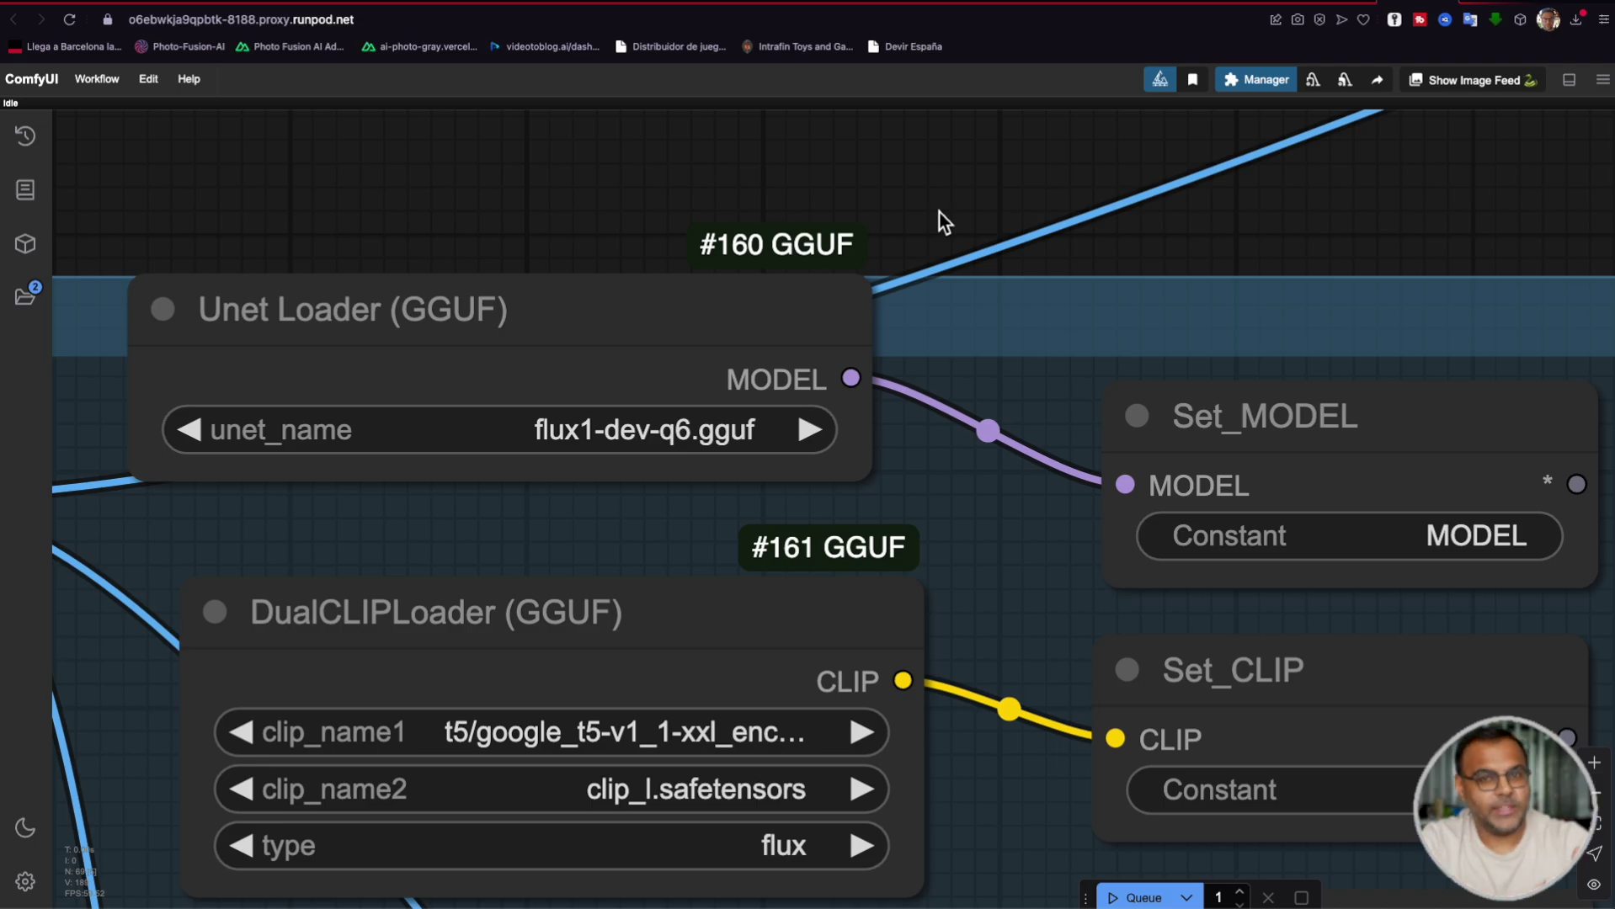
scroll(939, 212, "down", 5)
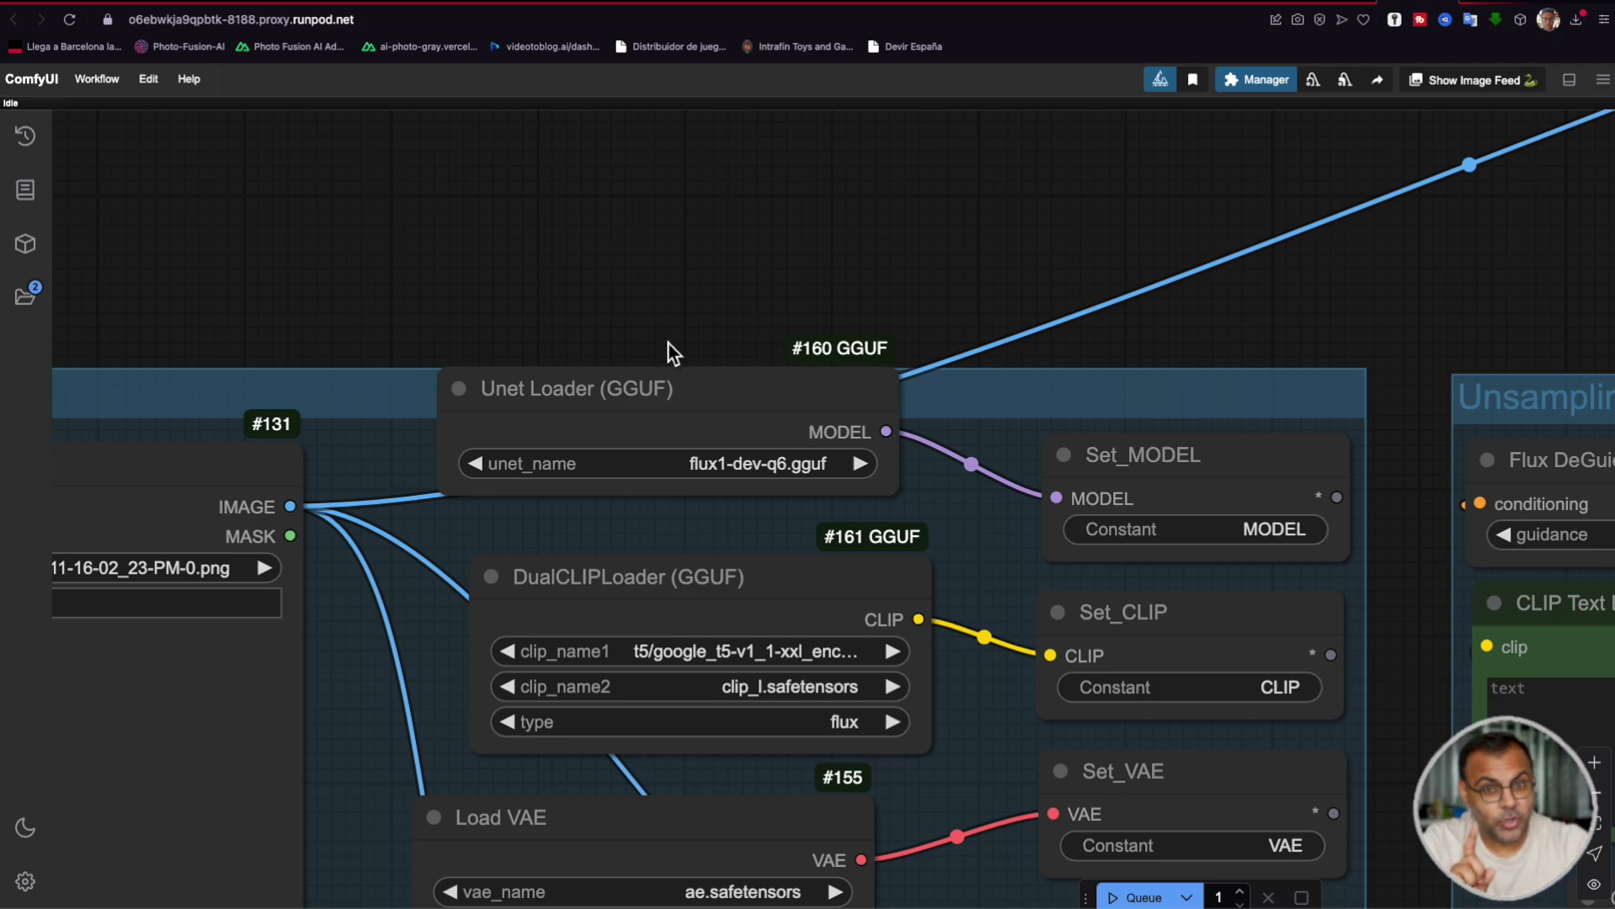
scroll(663, 346, "down", 3)
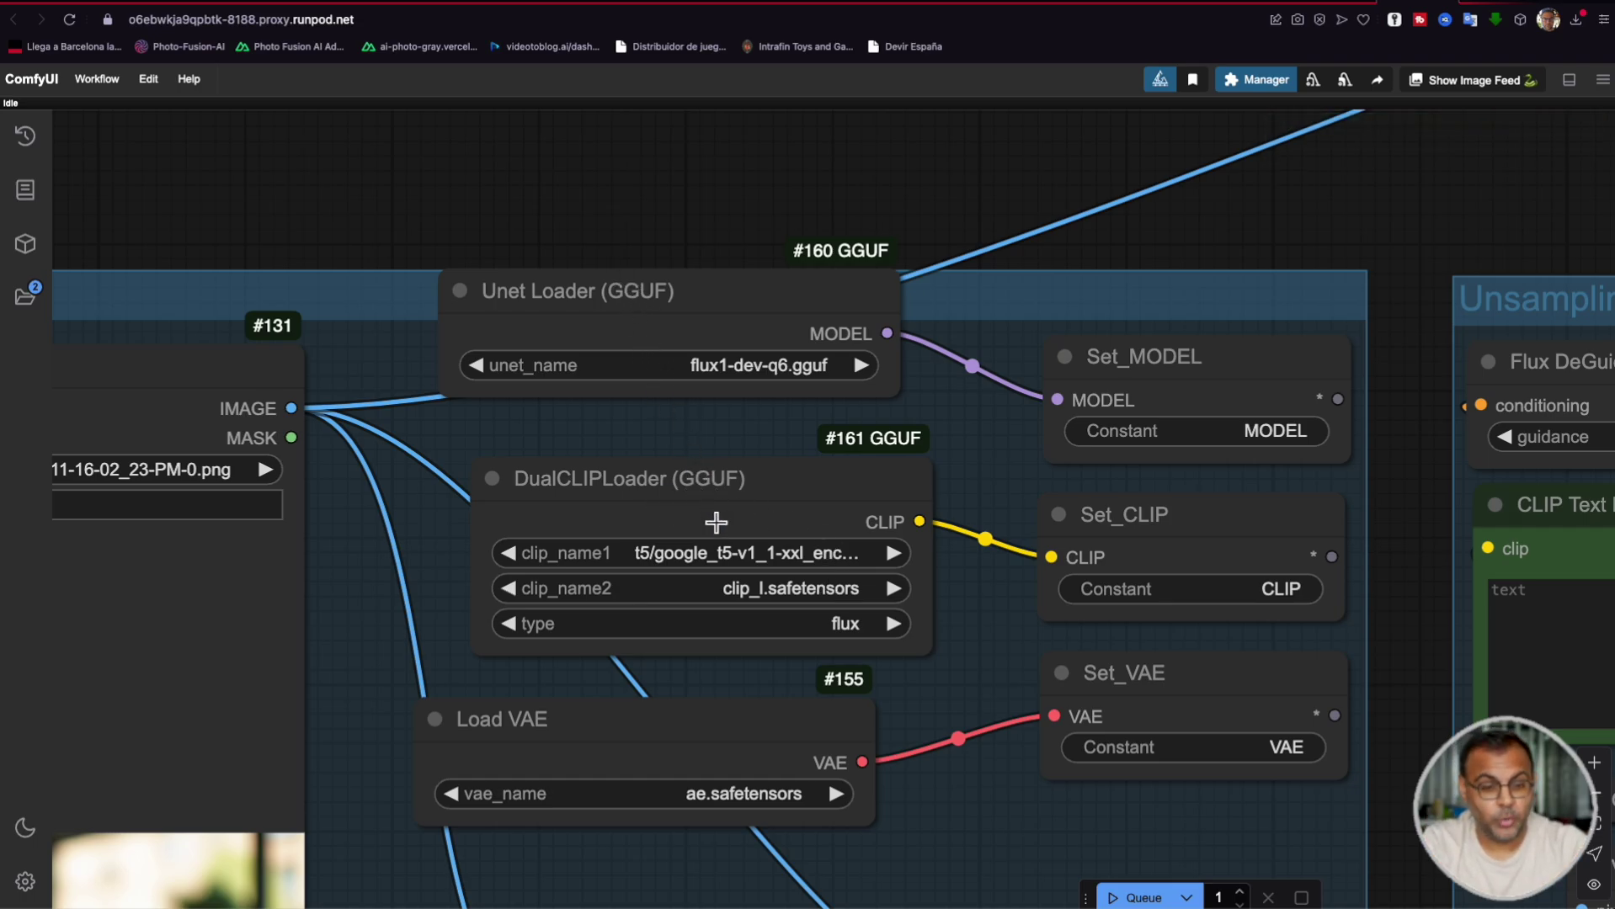
left_click_drag(710, 196, 876, 422)
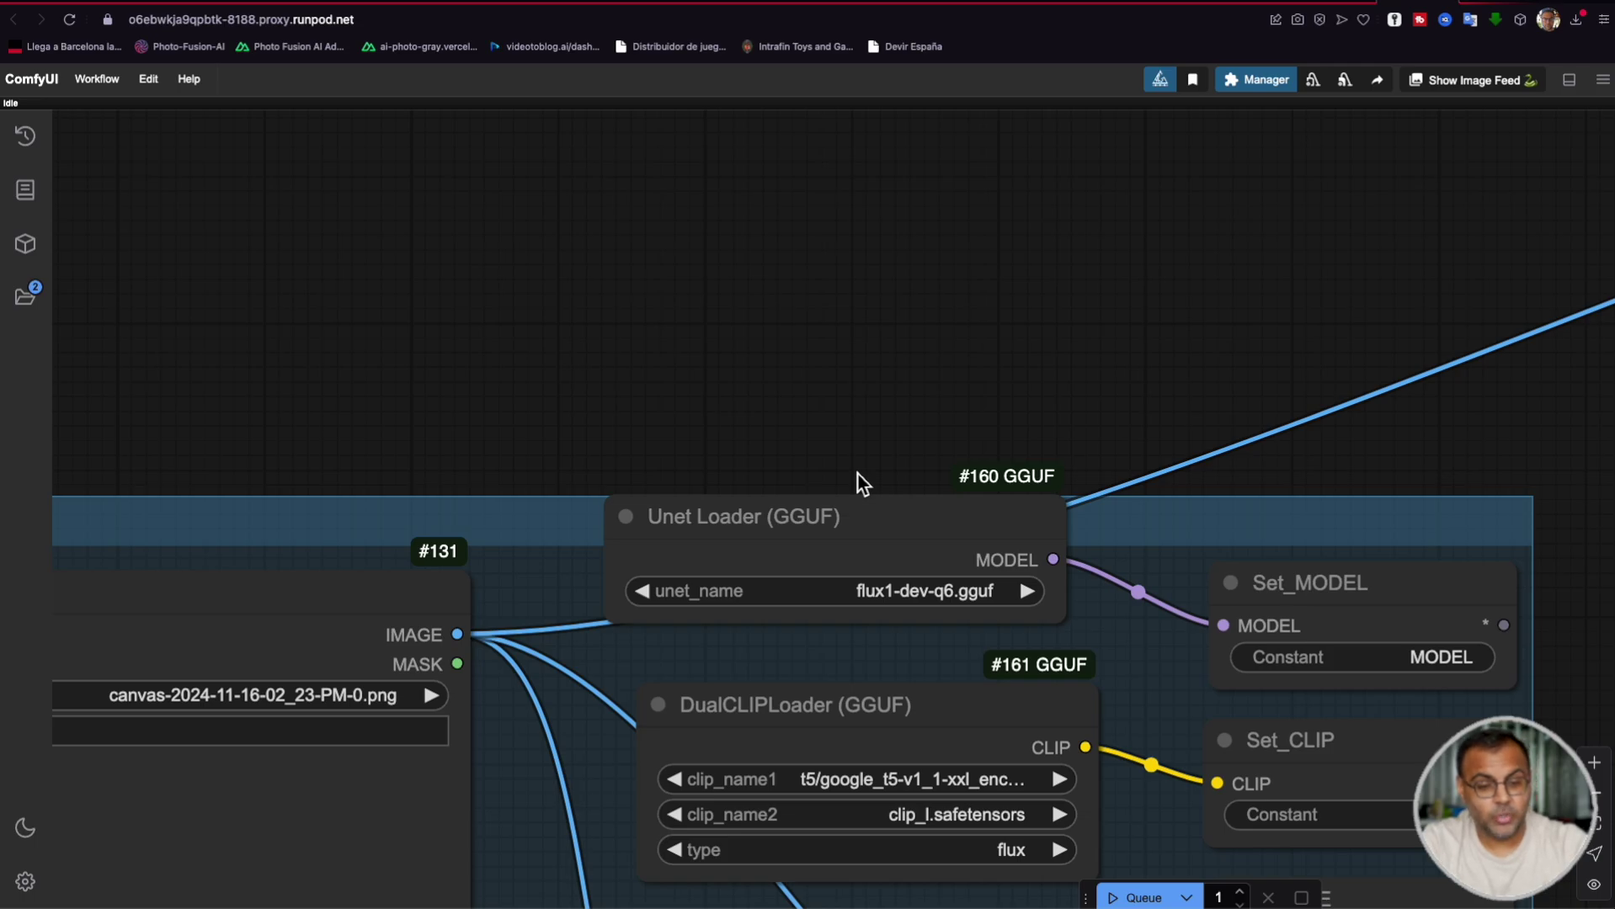
double_click(755, 360)
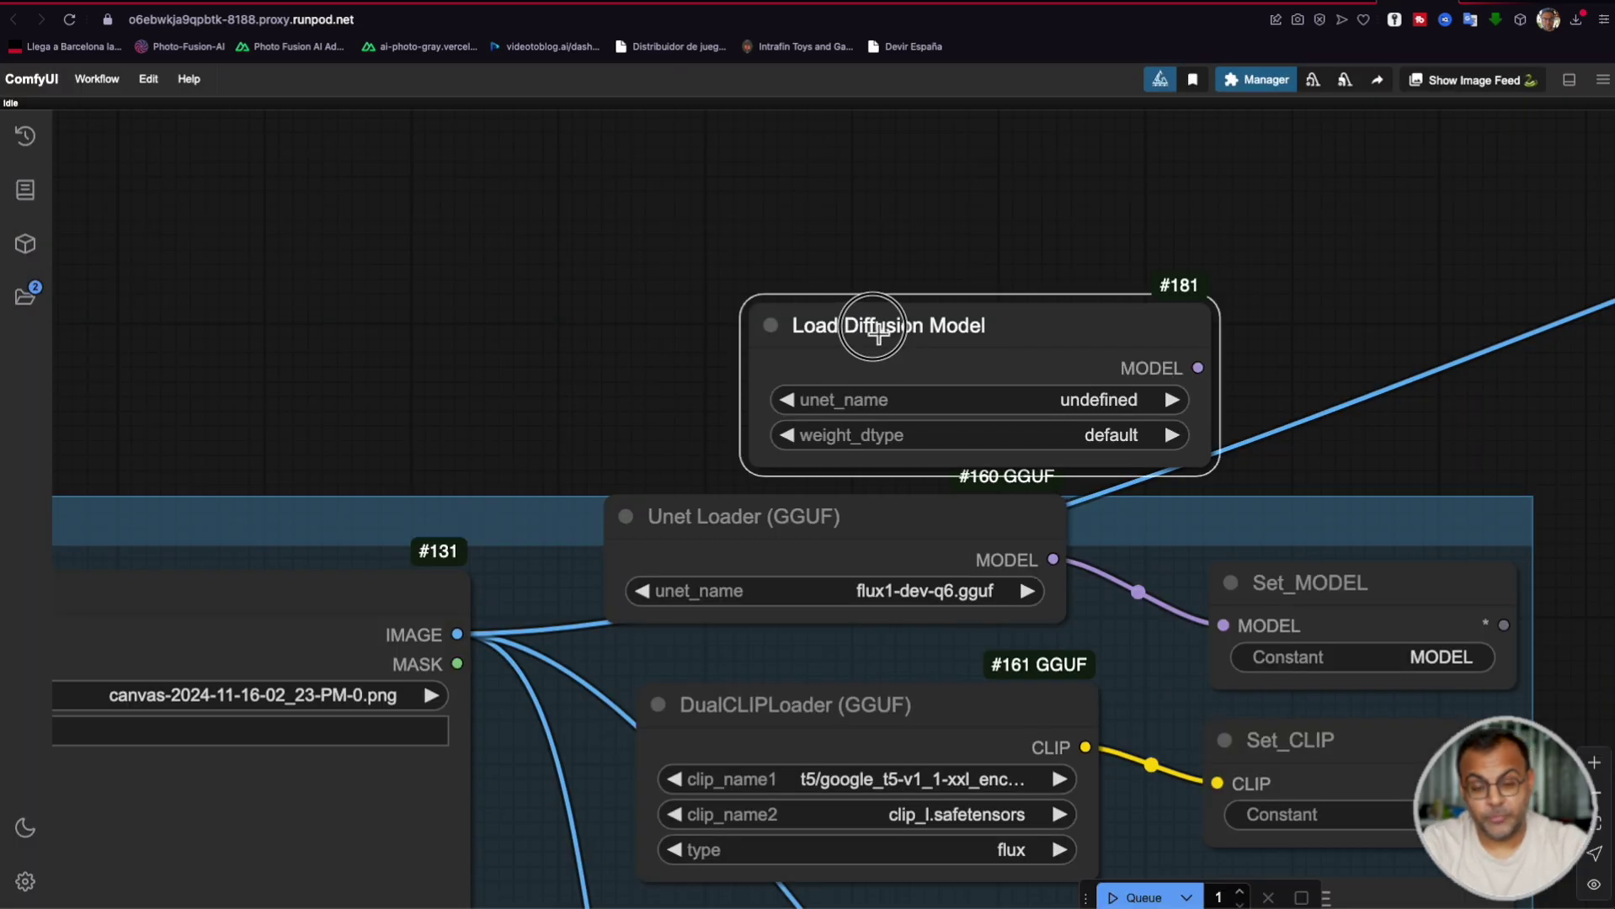
Step: Place the Load Diffusion Model node above the loaders and add a DualCLIPLoader node via 'dualc'
left_click_drag(866, 317, 768, 248)
double_click(526, 303)
type("dualc")
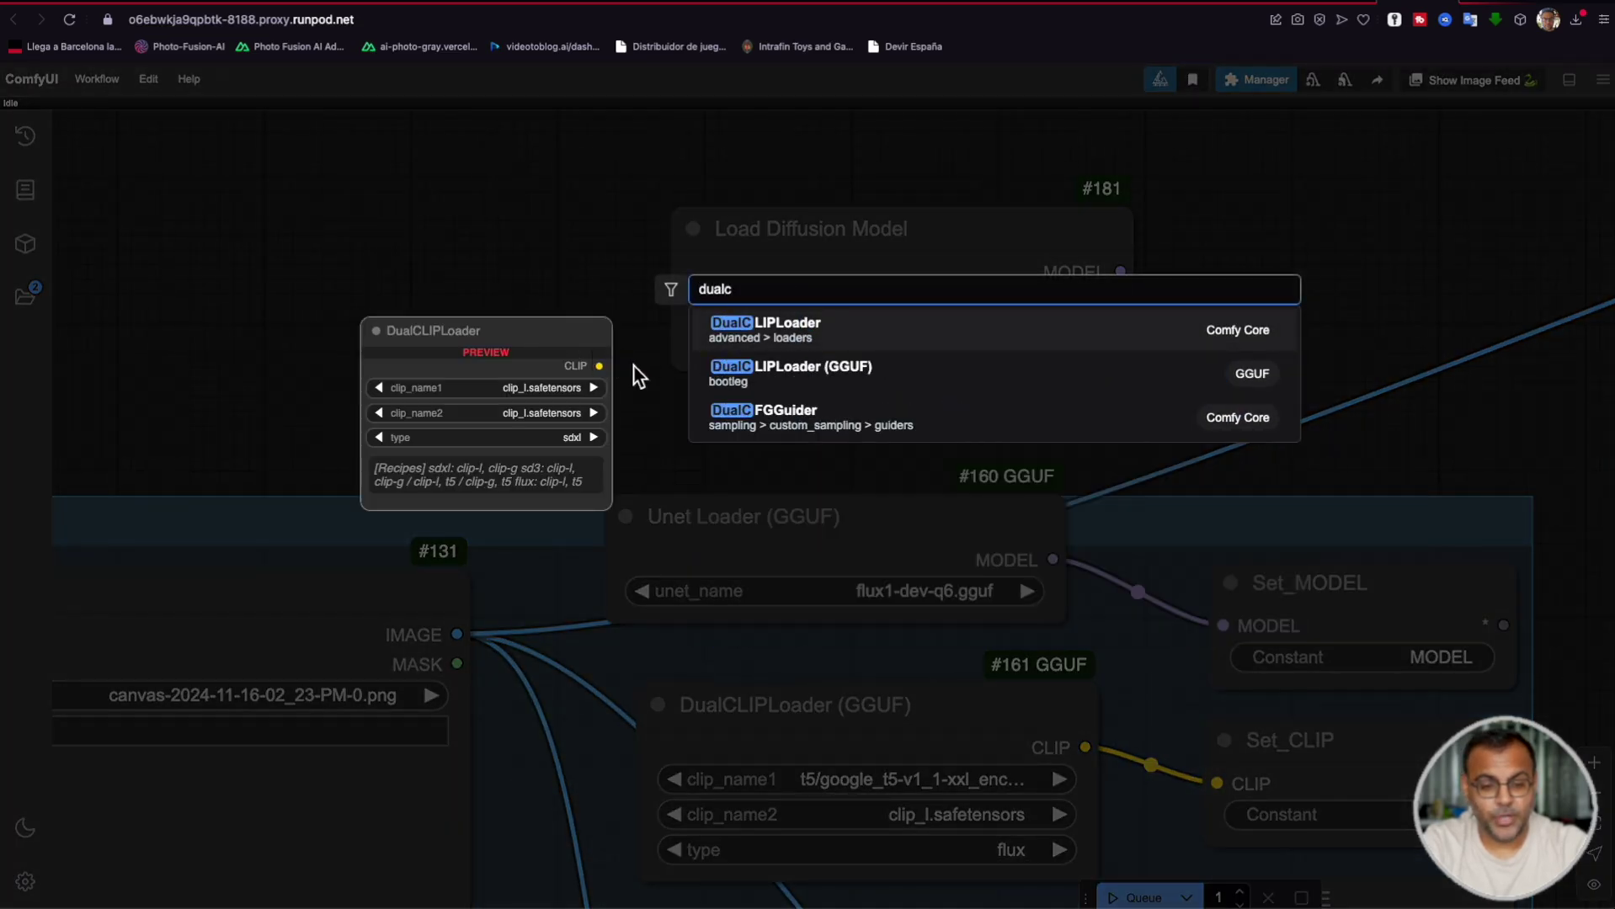
key("Return")
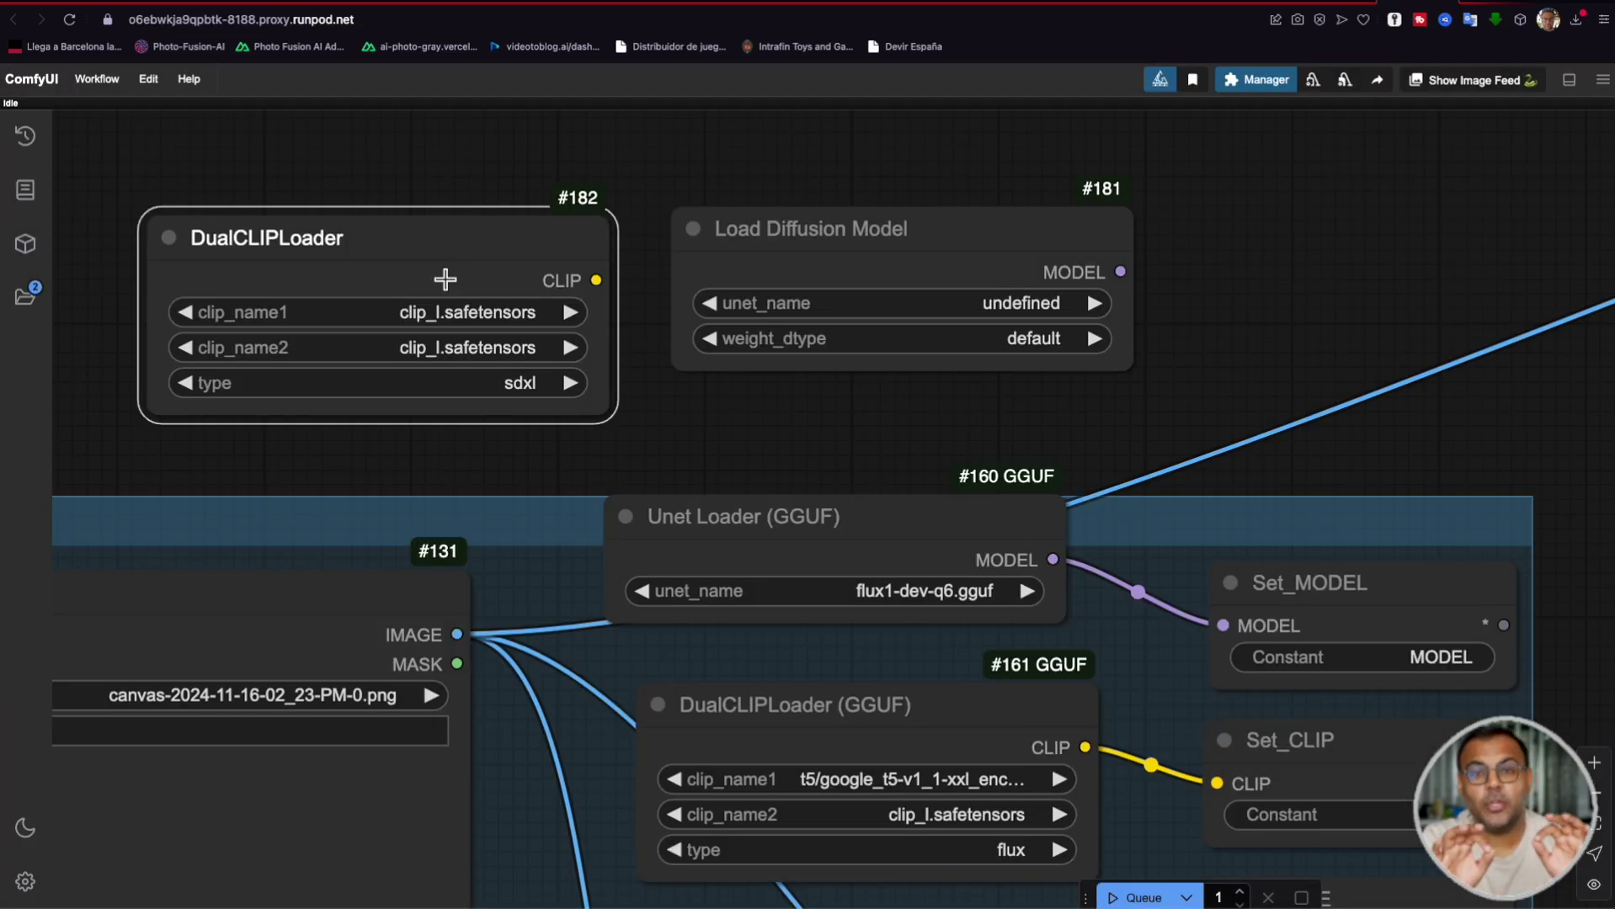